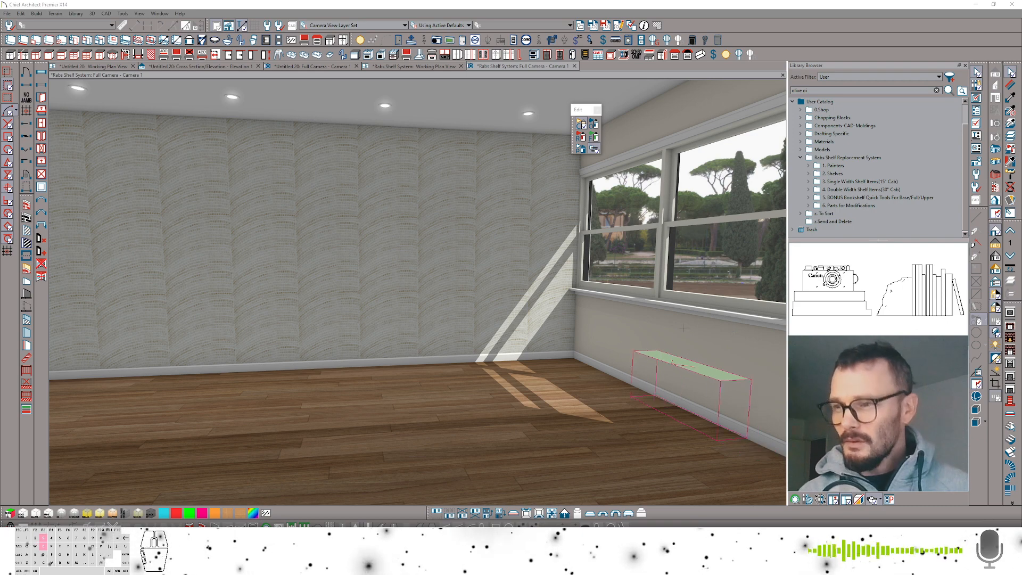
- Place a wall cabinet on the textured back wall near the window corner
right_click(420, 233)
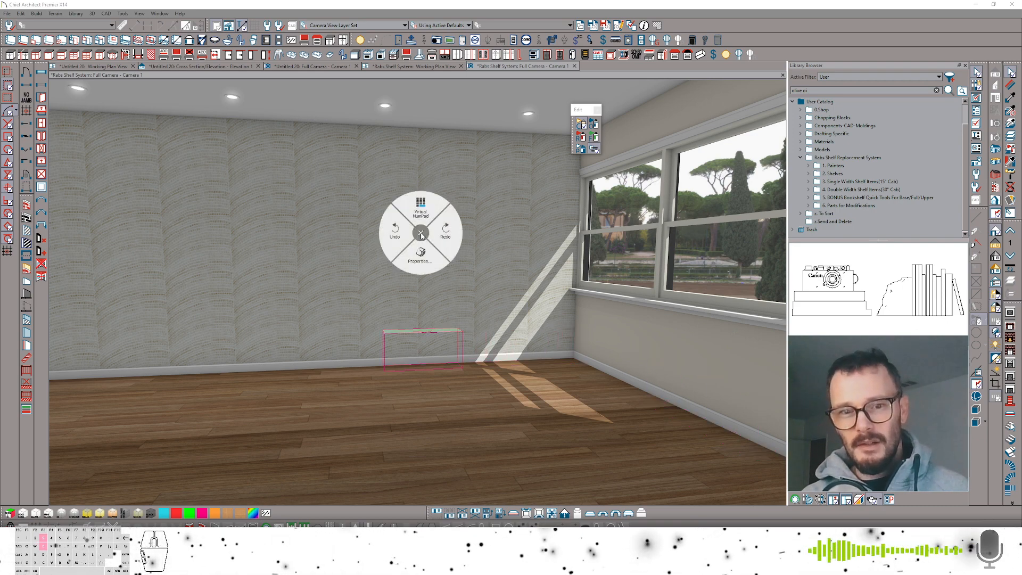
left_click(421, 234)
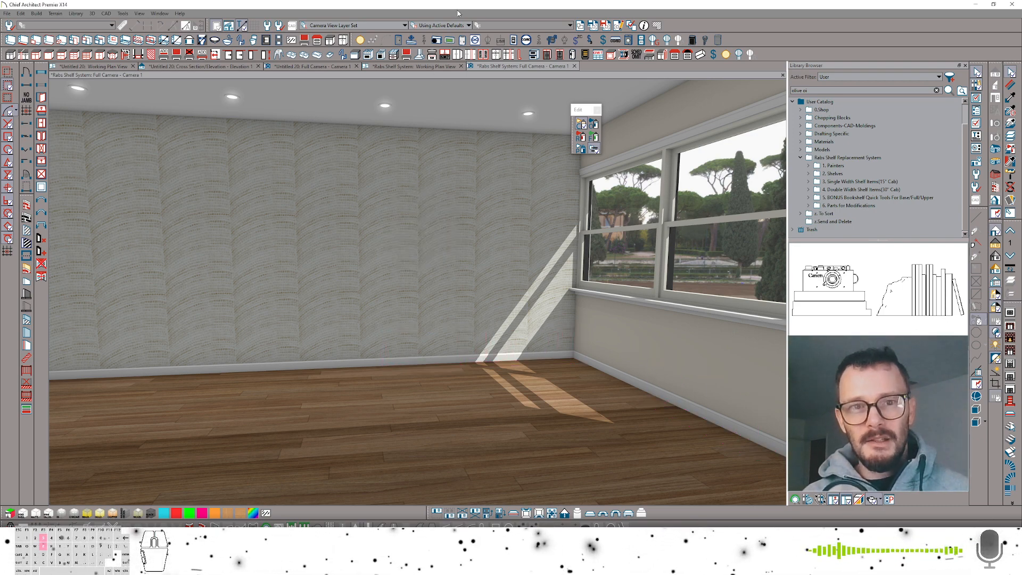
right_click(437, 226)
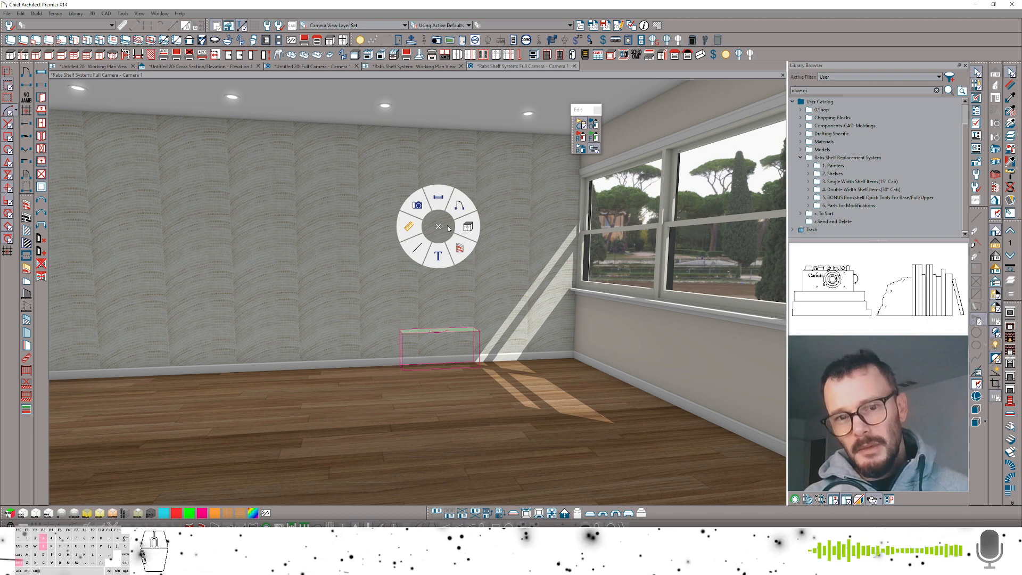
left_click(467, 226)
left_click(471, 233)
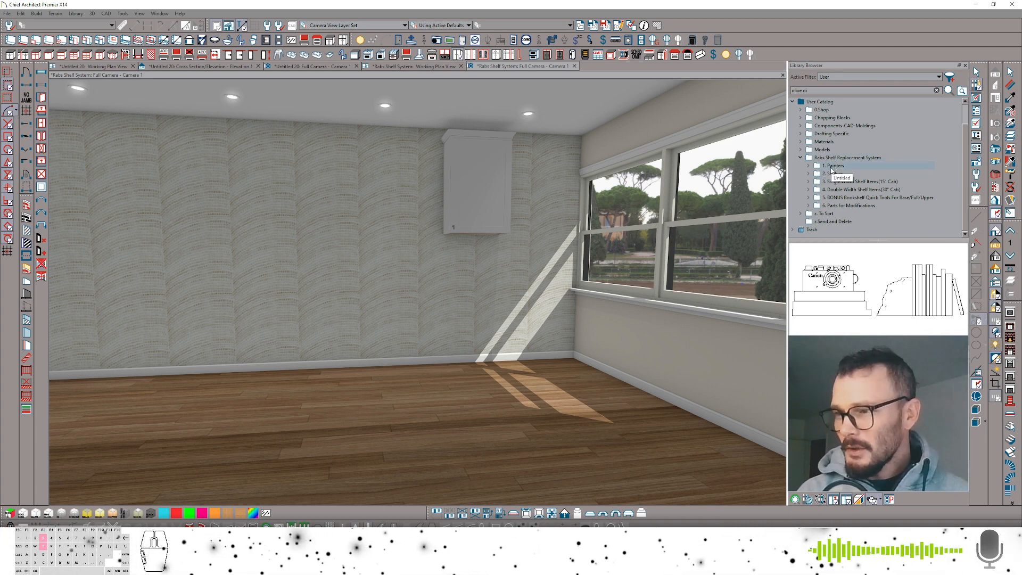
- Apply the bracketed shelf with plates and picture frame from the 1. Painters library folder to the wall cabinet
left_click(831, 168)
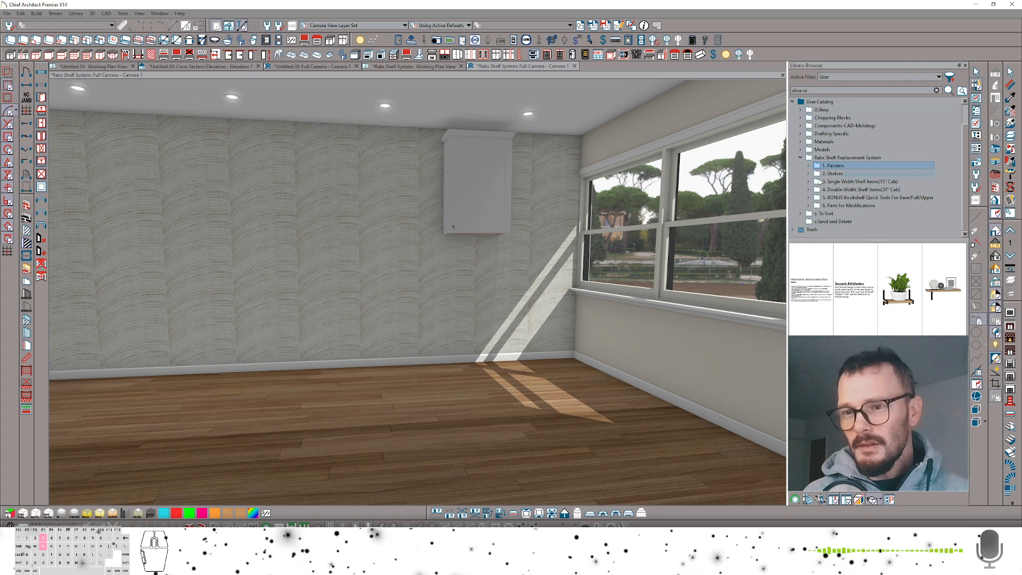
left_click(949, 287)
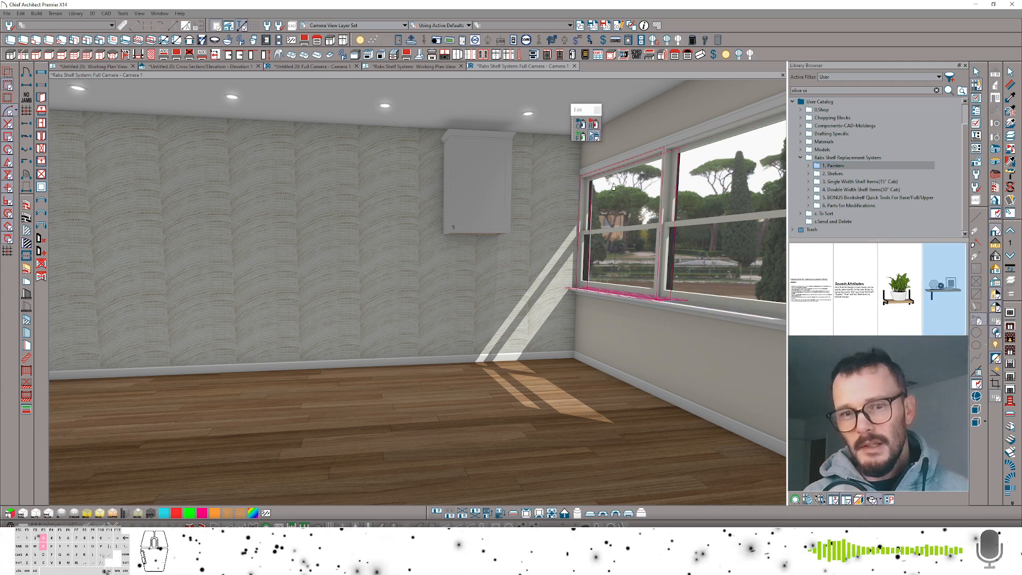
left_click(479, 184)
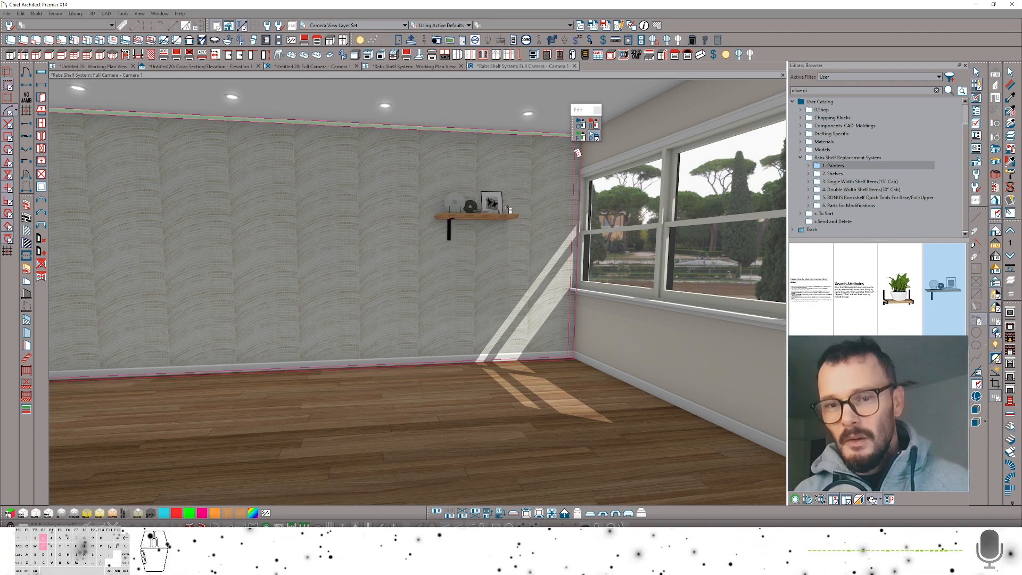
- Examine the decor and bracketed shelf face items on the front of the new shelf cabinet
left_click(496, 220)
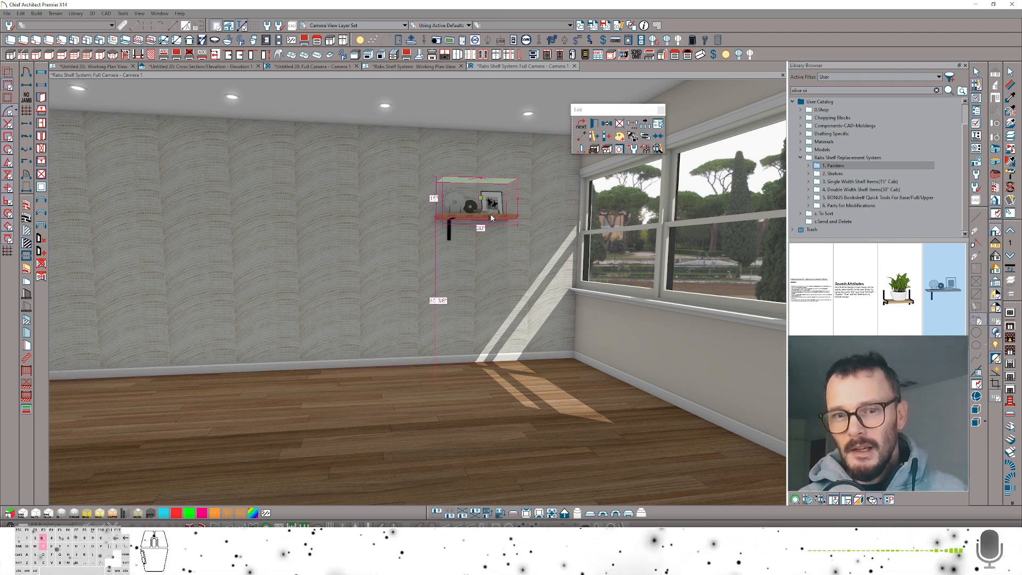
double_click(491, 217)
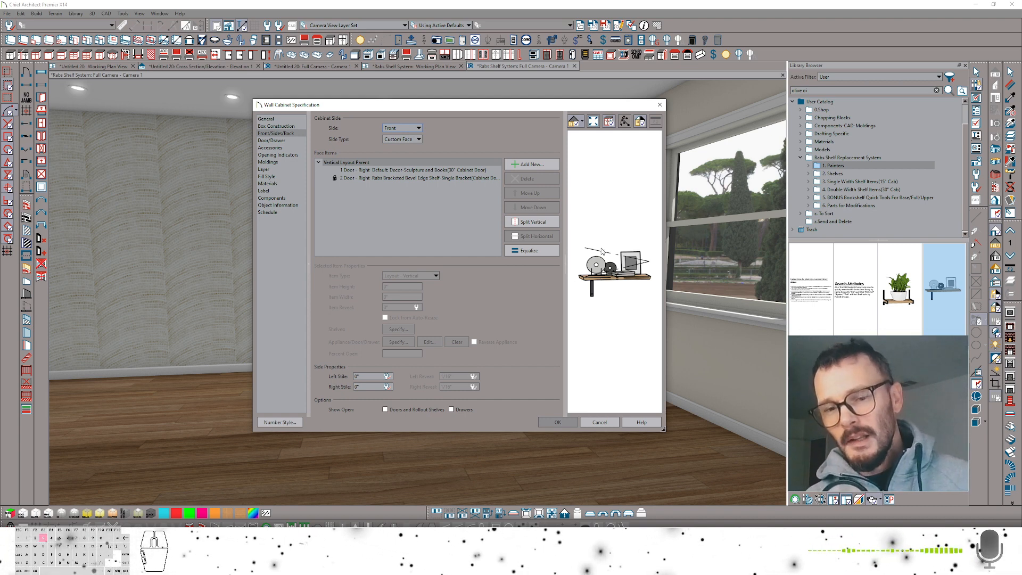
left_click(379, 178)
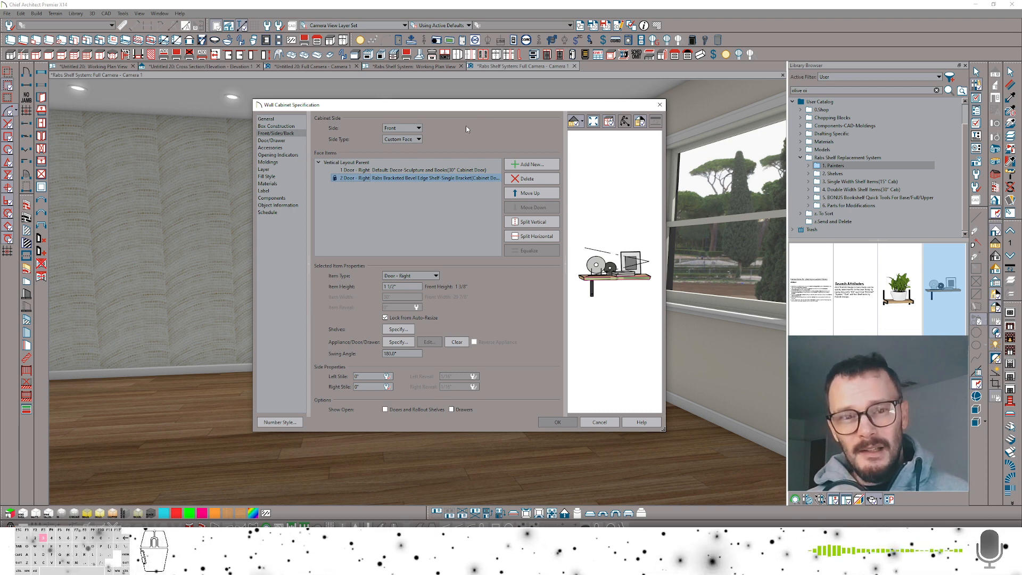
left_click(375, 171)
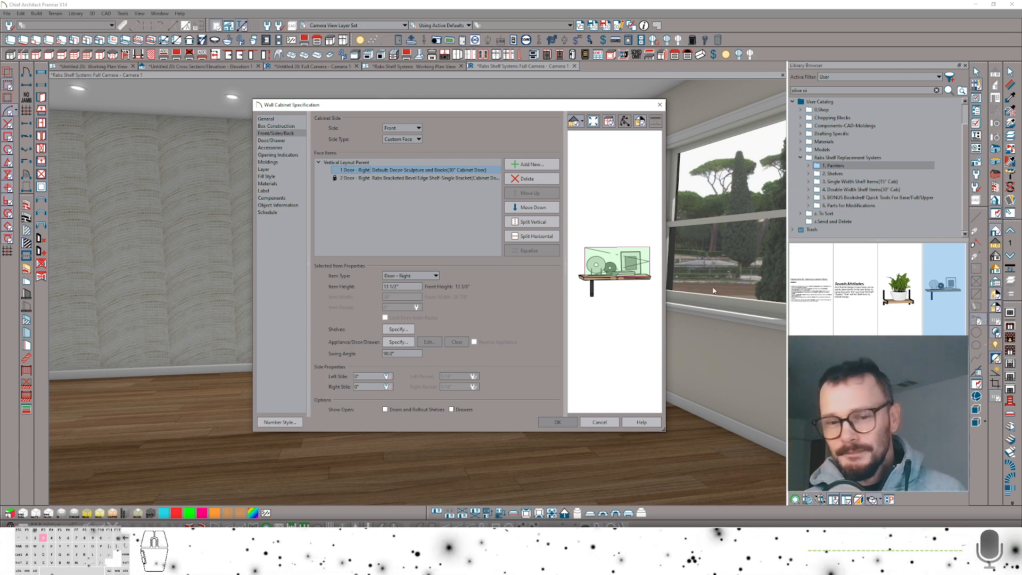
left_click(557, 421)
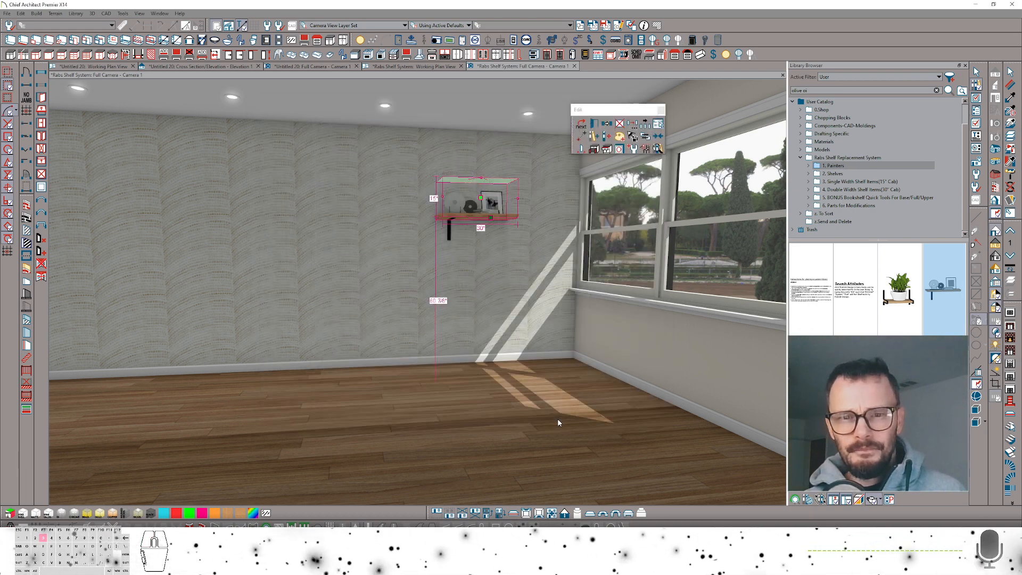
- Expand the 2. Shelves library folder and multiple-copy the decorated shelf along the back wall into a row of six
left_click(810, 174)
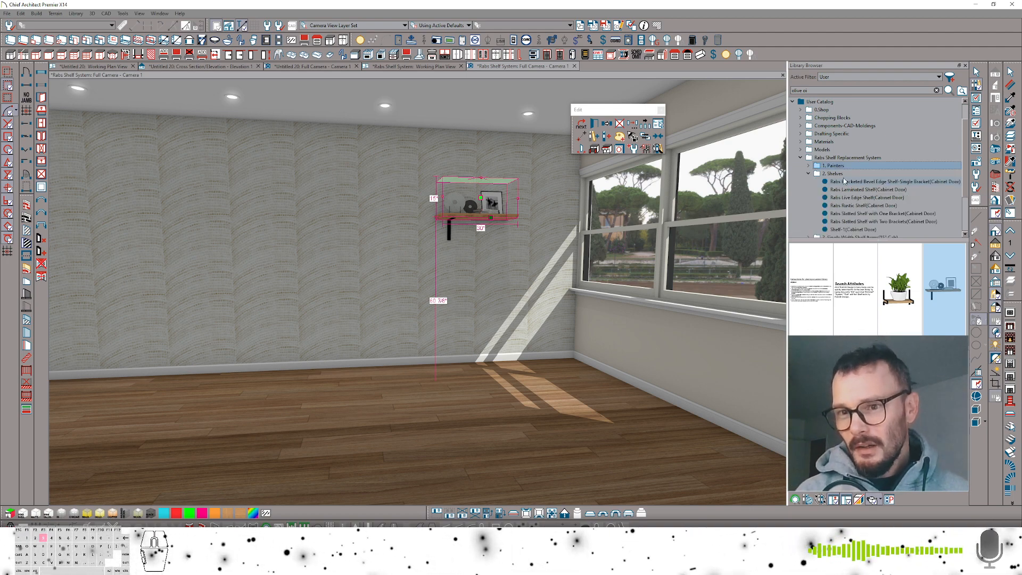
left_click(482, 218)
left_click(486, 216)
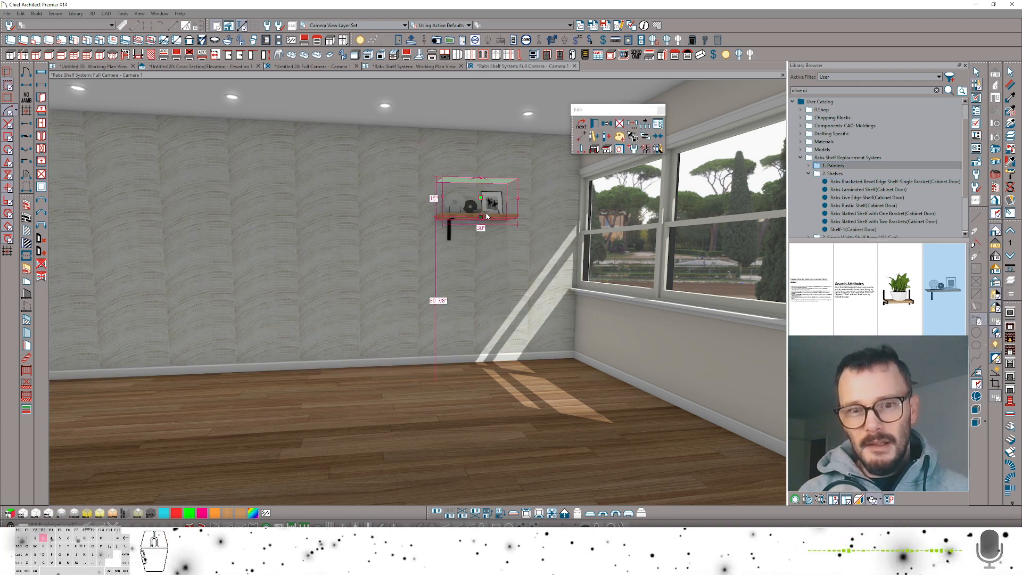
middle_click_drag(504, 204, 501, 223)
right_click(500, 225)
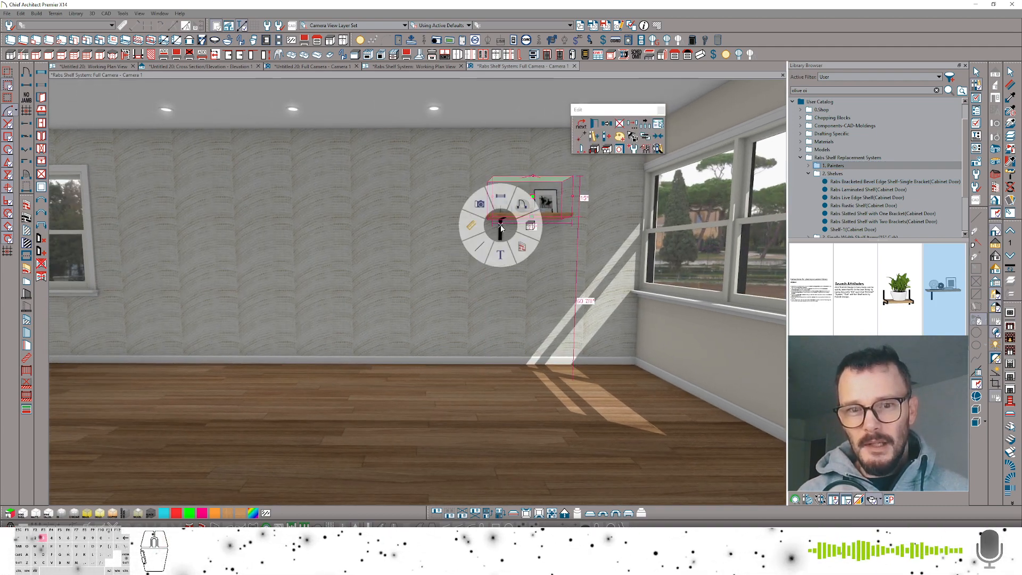
left_click(500, 196)
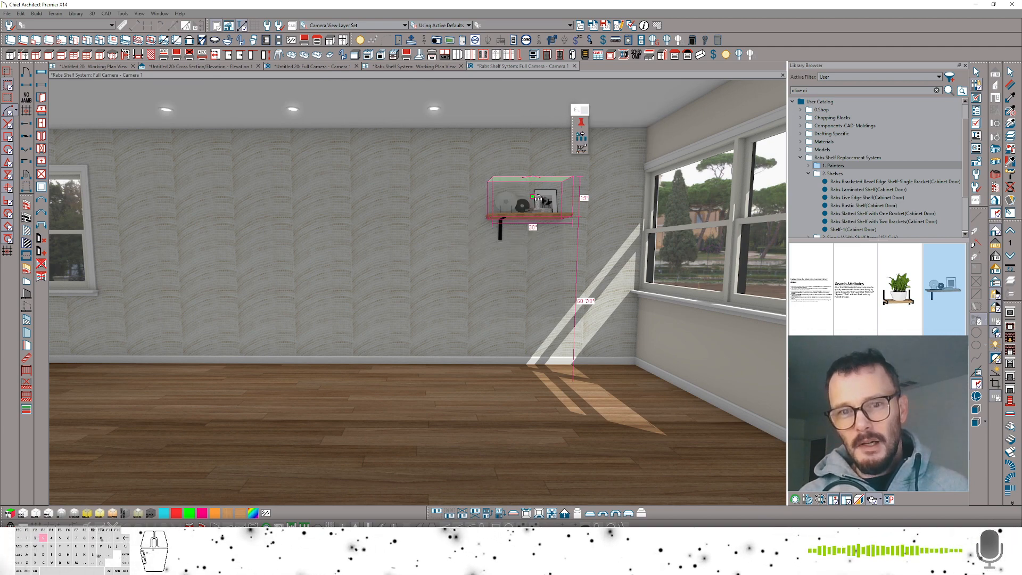
left_click_drag(538, 201, 141, 193)
- Raise the whole row of six shelves to about 76" above the floor and multiple-copy it downward to make four rows
left_click(238, 205, "shift")
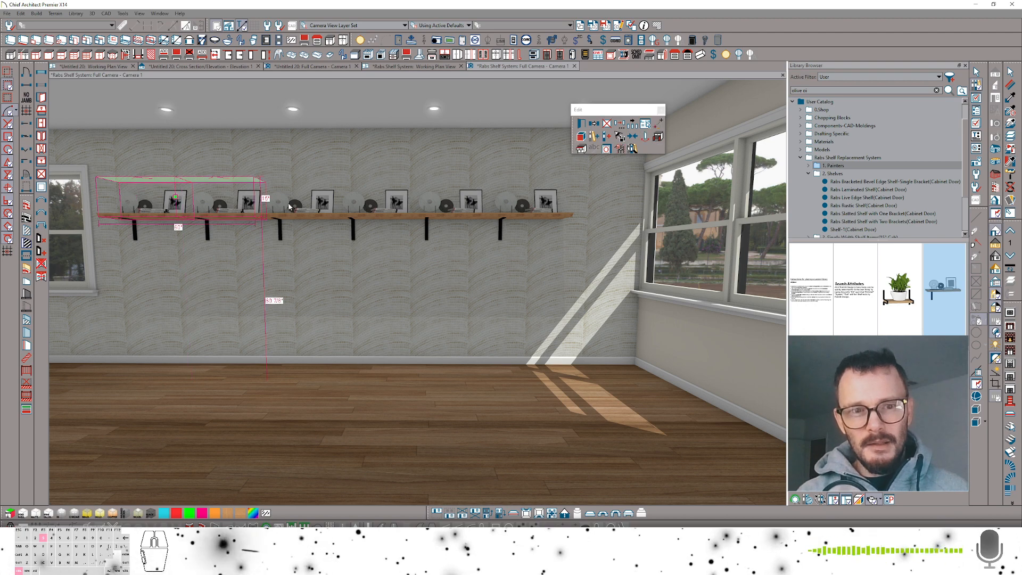
left_click(315, 207, "shift")
left_click(403, 210, "shift")
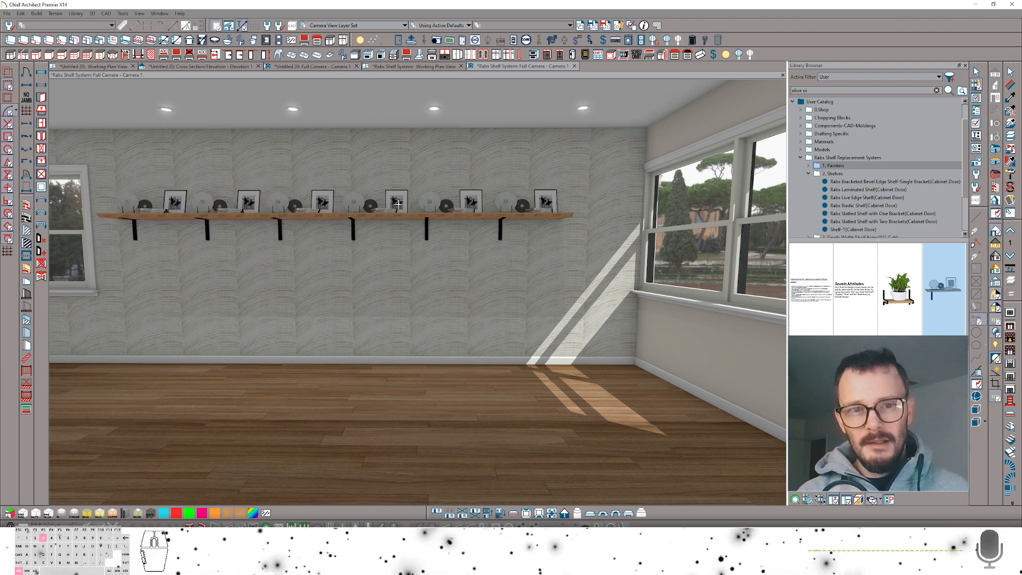
left_click(476, 208, "shift")
left_click(544, 209, "shift")
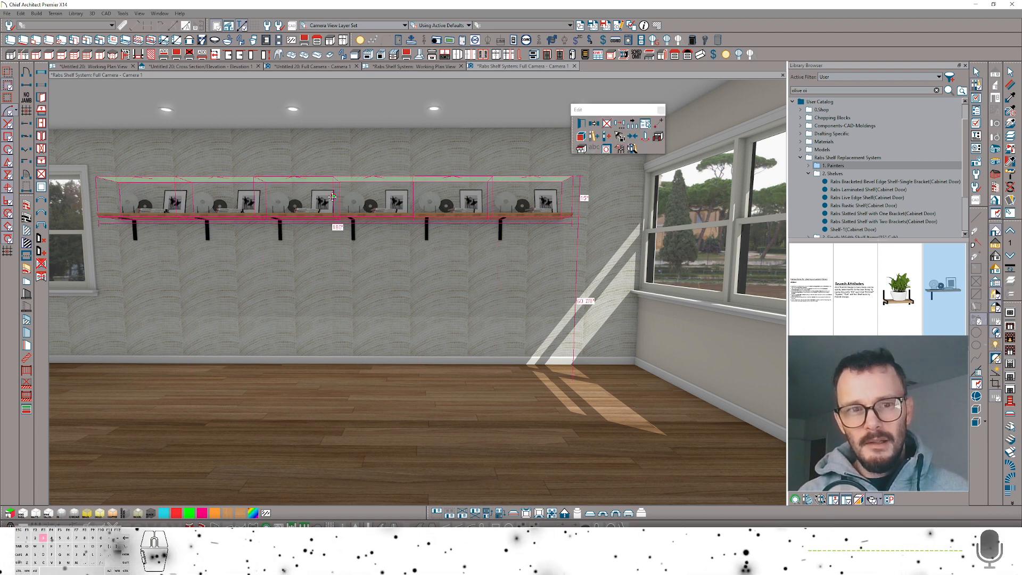
left_click_drag(332, 194, 380, 152)
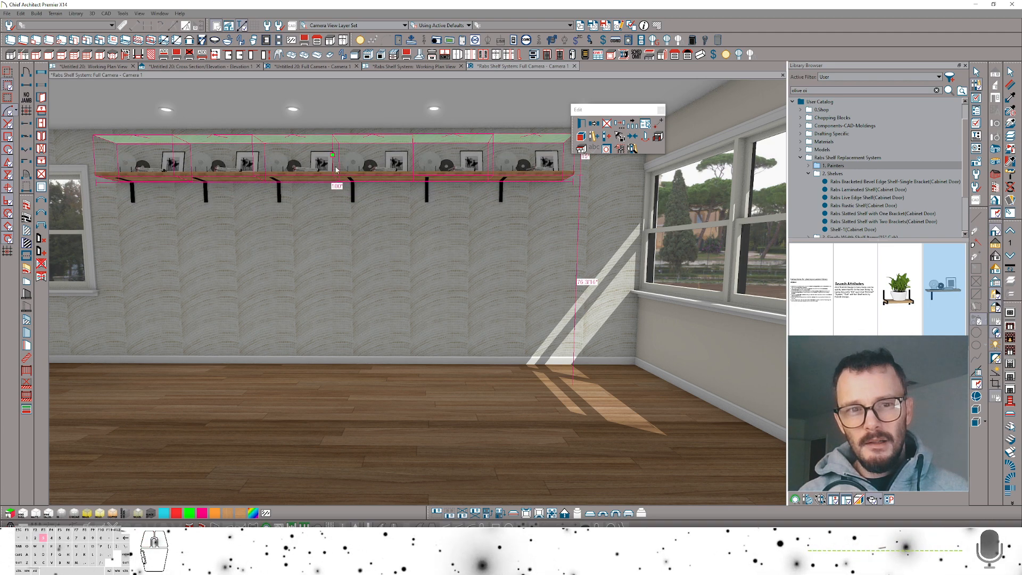
key("c")
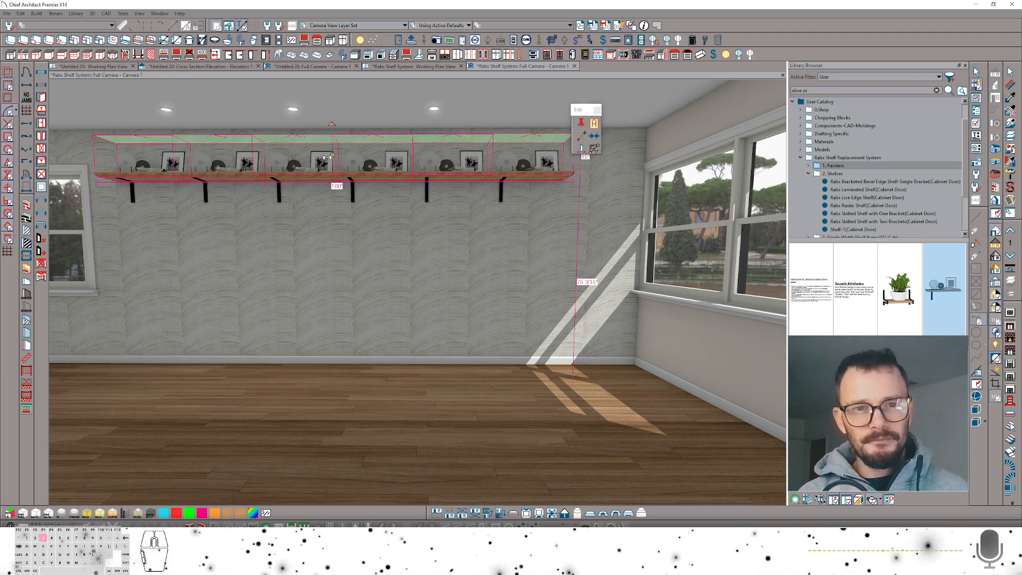
left_click_drag(331, 154, 336, 343)
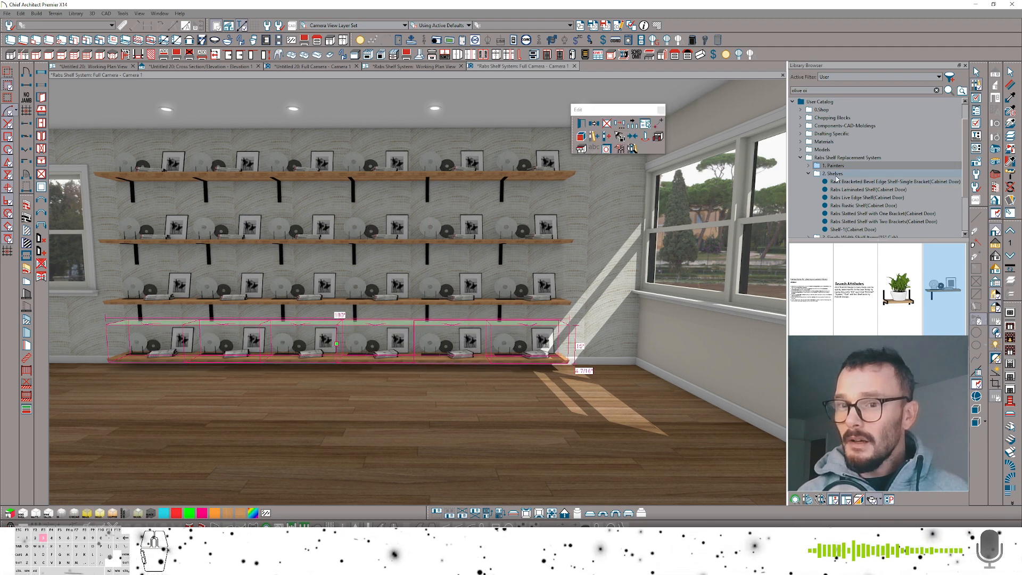
- Display the 2. Shelves library items and reverse the opening side of the top row's end shelf nearest the window
left_click(834, 174)
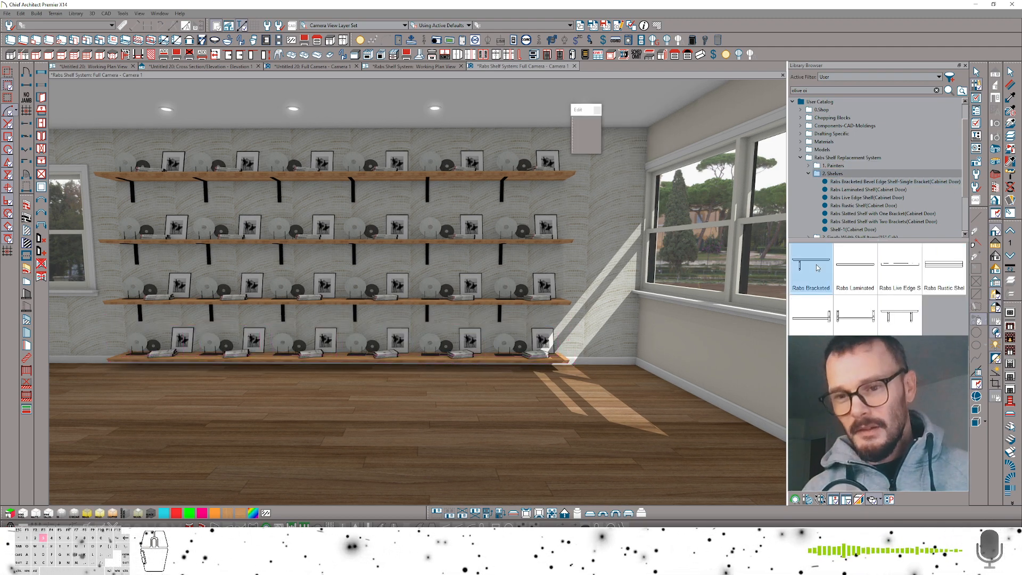
middle_click_drag(616, 179, 455, 163)
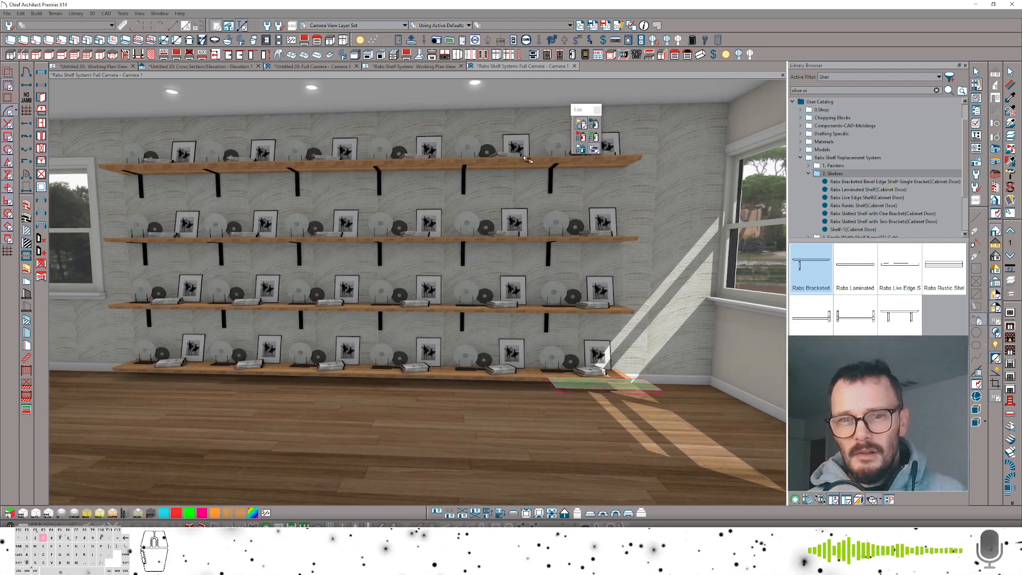
left_click(594, 167)
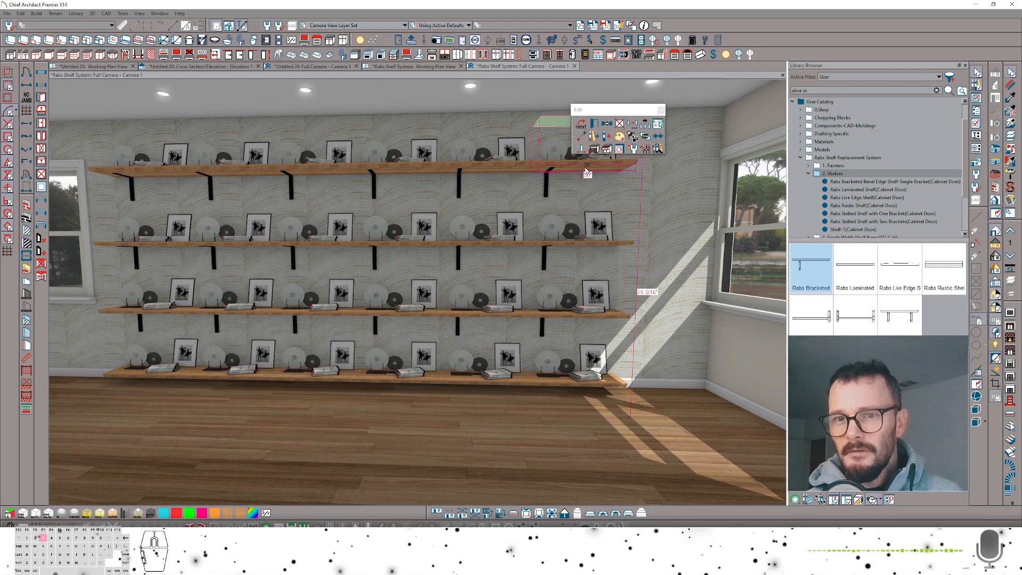
key("3")
left_click(585, 169)
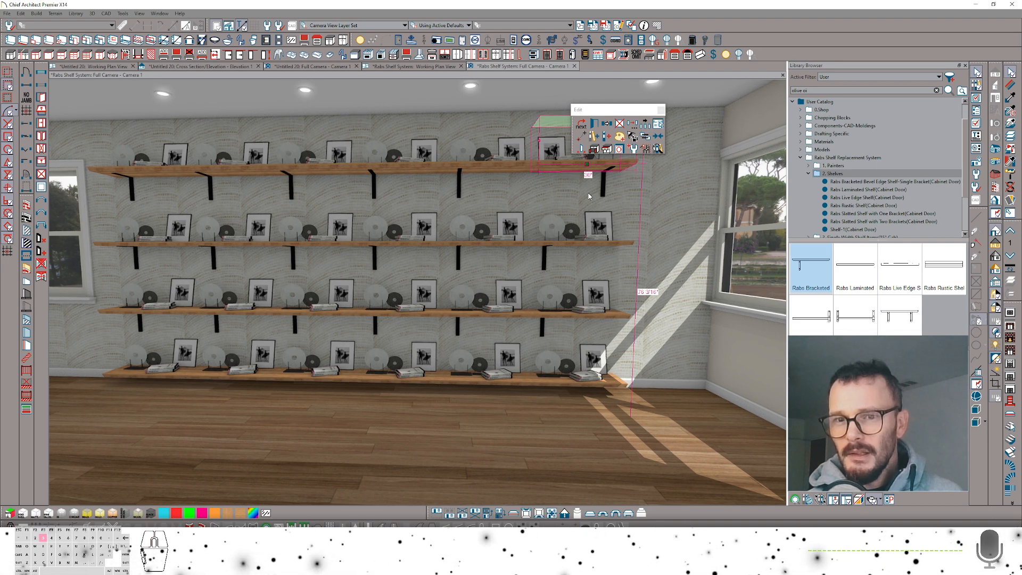
scroll(605, 181, "up", 2)
middle_click_drag(605, 182, 605, 241)
scroll(615, 202, "up", 1)
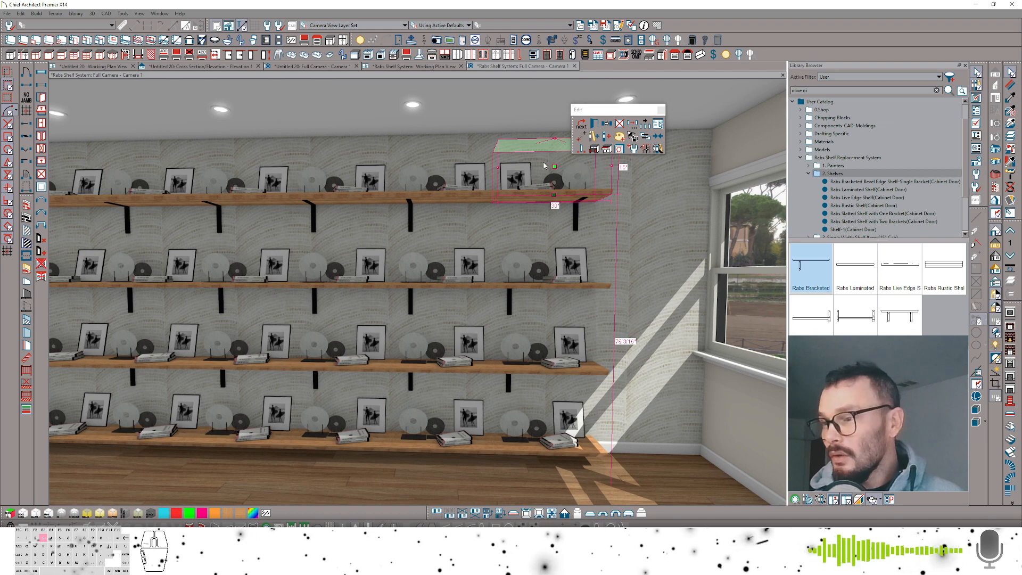
- Set both the bracketed shelf and decor face items of the top row's end cabinet to Door - Right
left_click(595, 124)
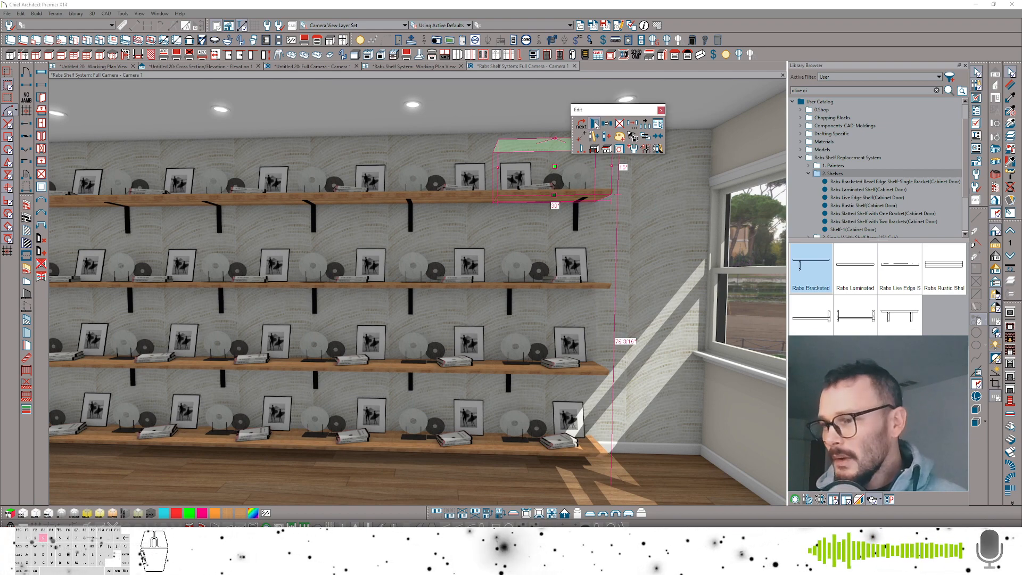
left_click(430, 178)
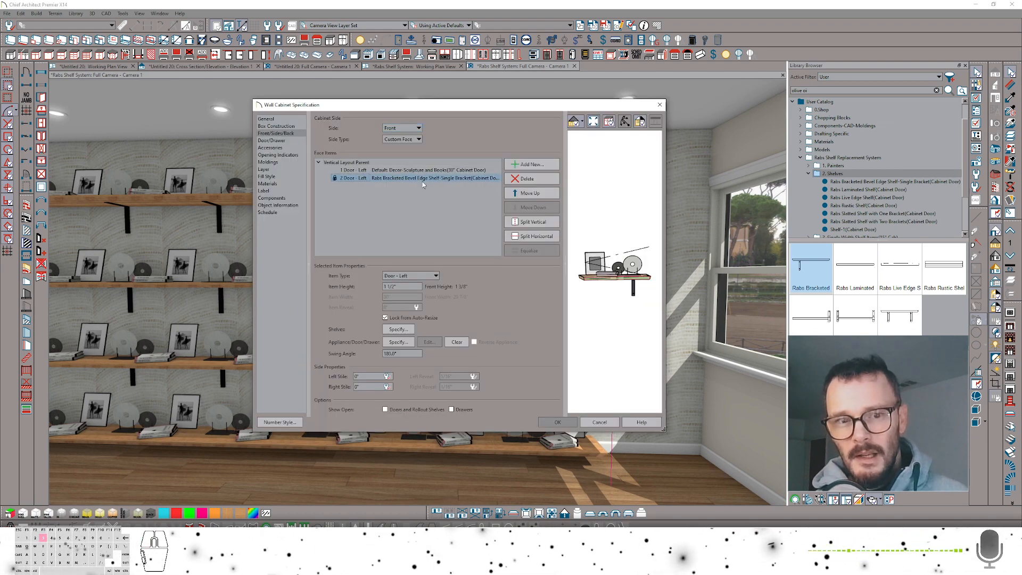
left_click(409, 275)
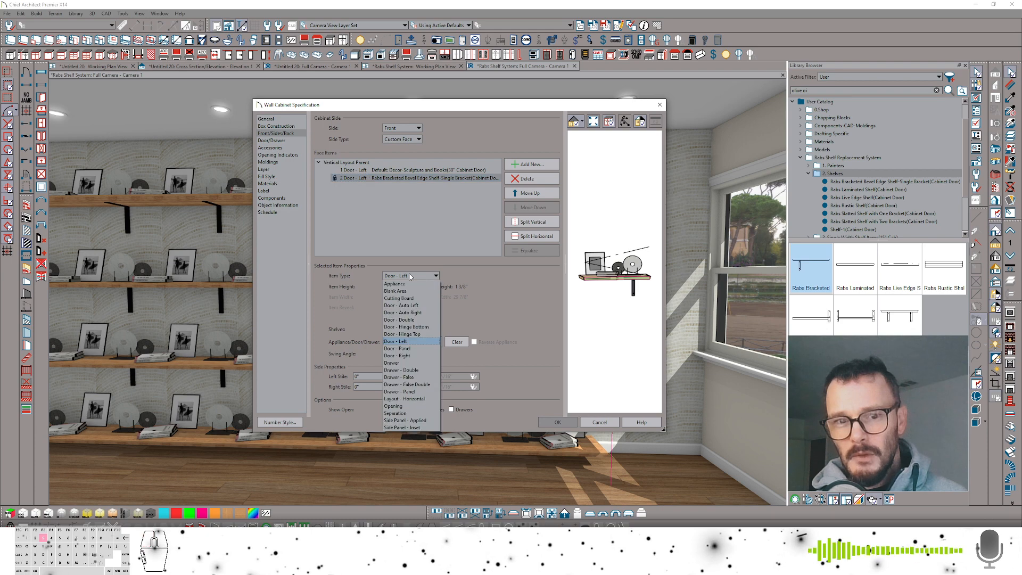
left_click(404, 356)
left_click(398, 170)
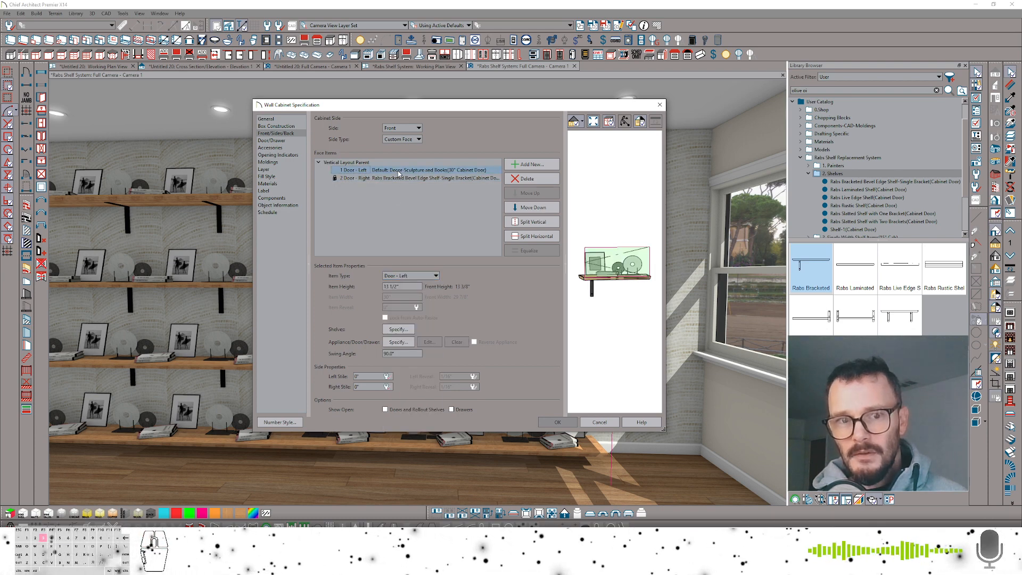
left_click(426, 276)
left_click(406, 350)
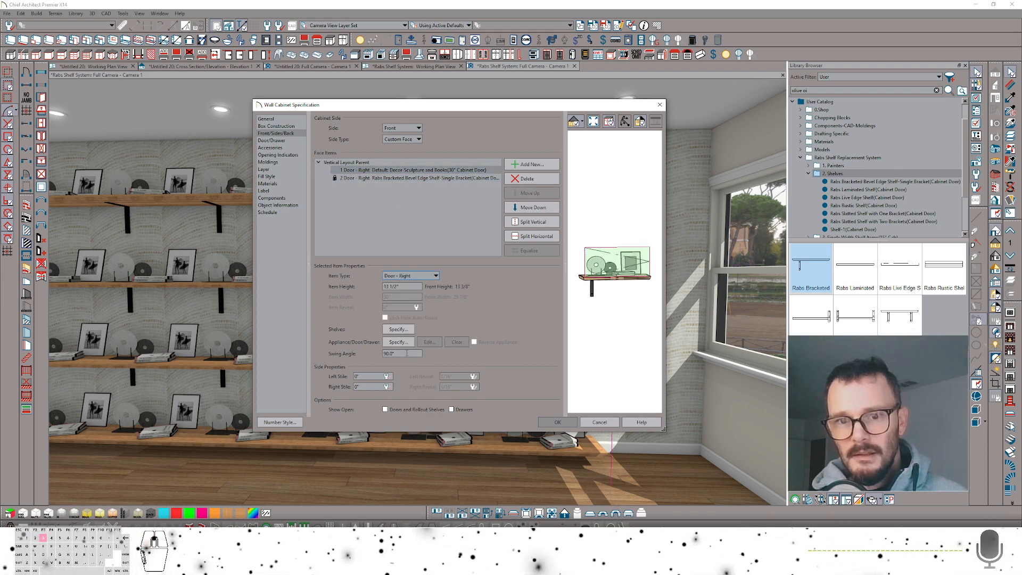
left_click(557, 421)
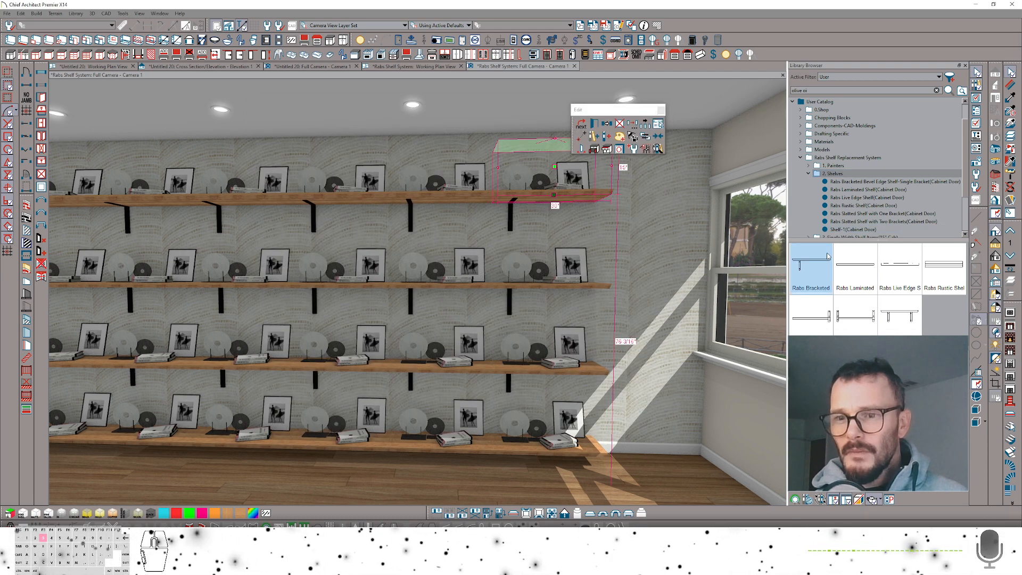
- Replace the single-bracket shelf at the window end of the top row with the Shelf-1 two-bracket shelf
left_click(890, 311)
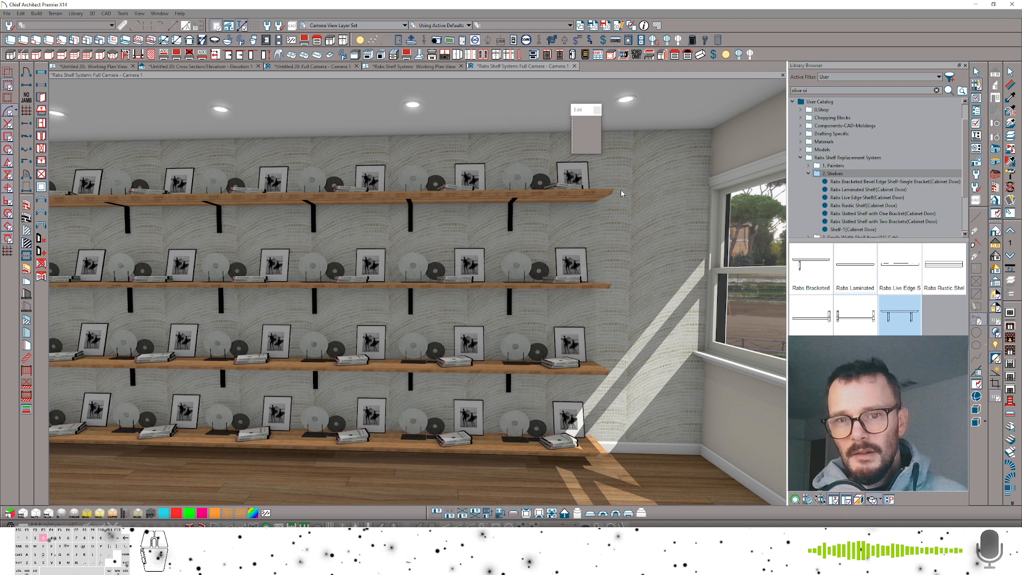
left_click(573, 200)
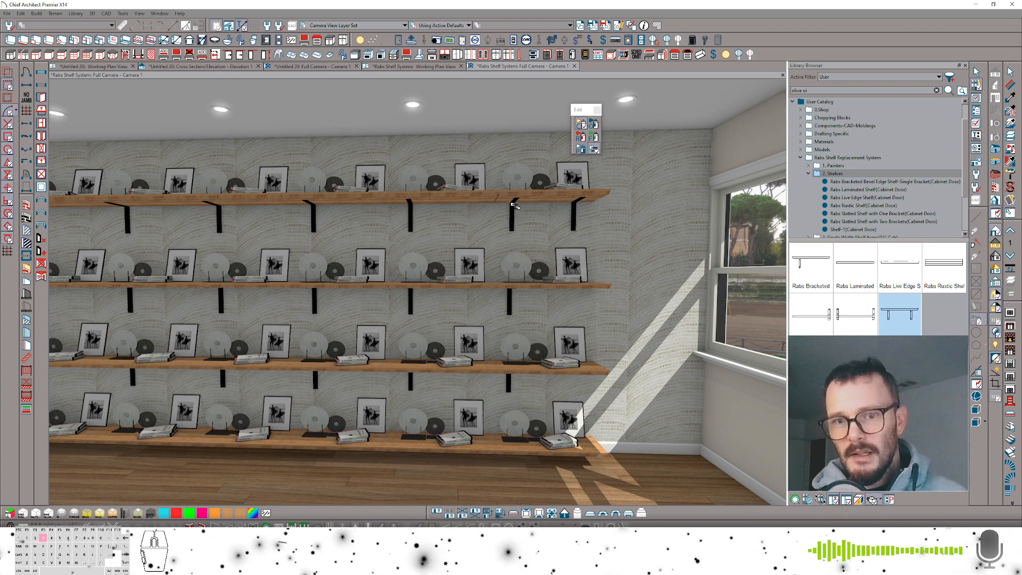
- Replace all the shelves in the second row from the top with the Rabs Laminated Shelf from the library
left_click(849, 182)
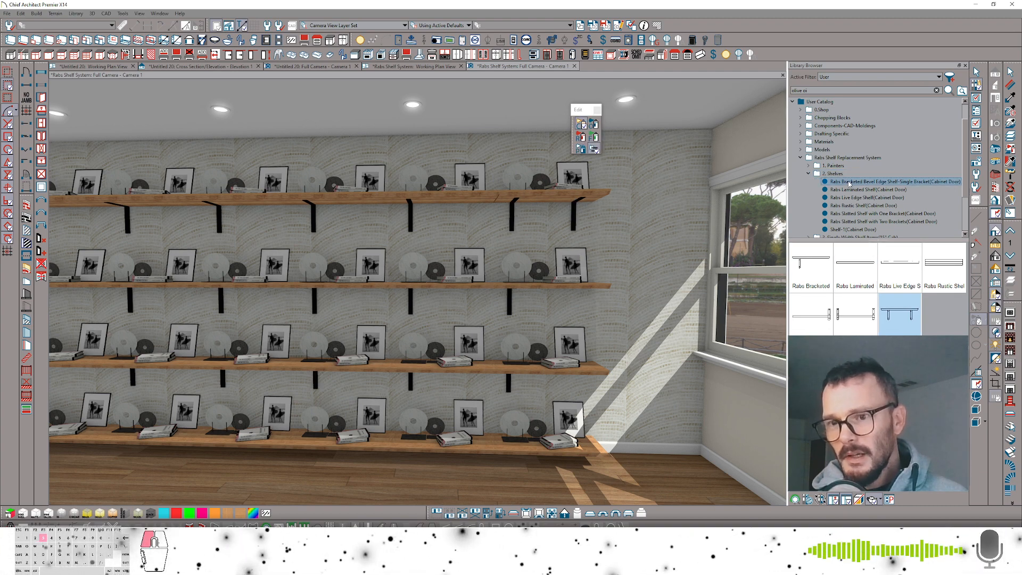
left_click(851, 191)
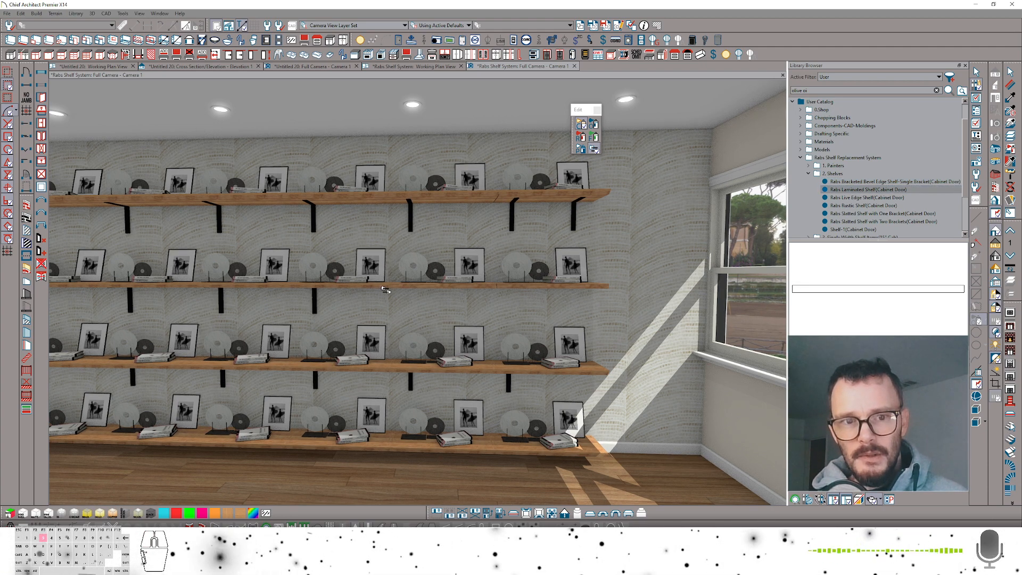
left_click(281, 289)
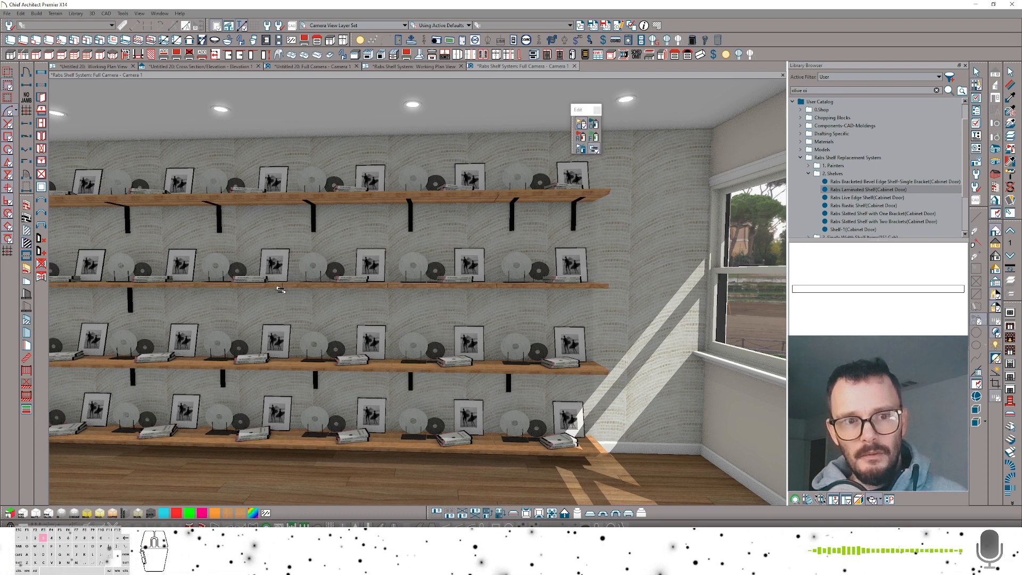
key("Left")
key("Left")
left_click(202, 289)
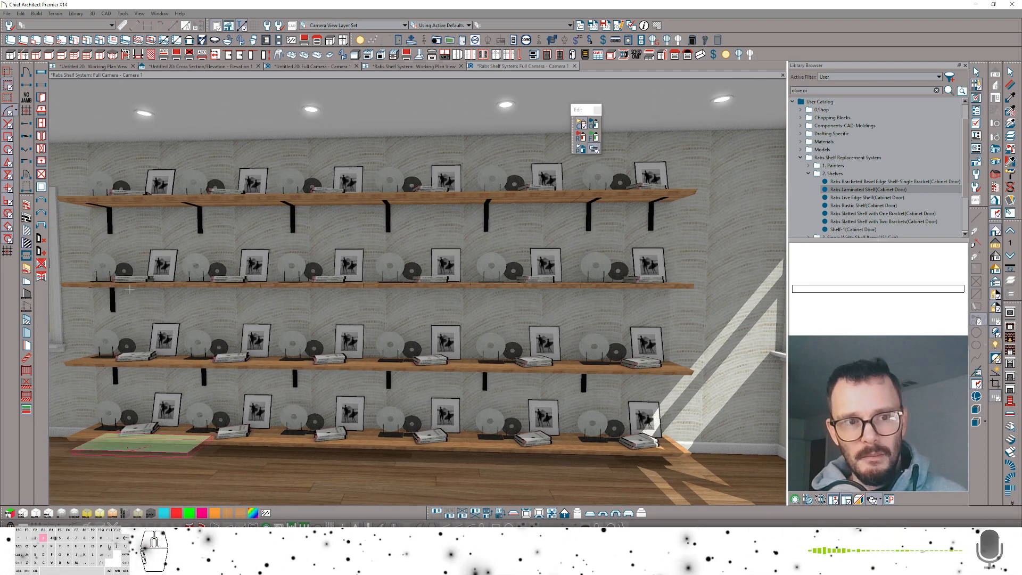
left_click(141, 288)
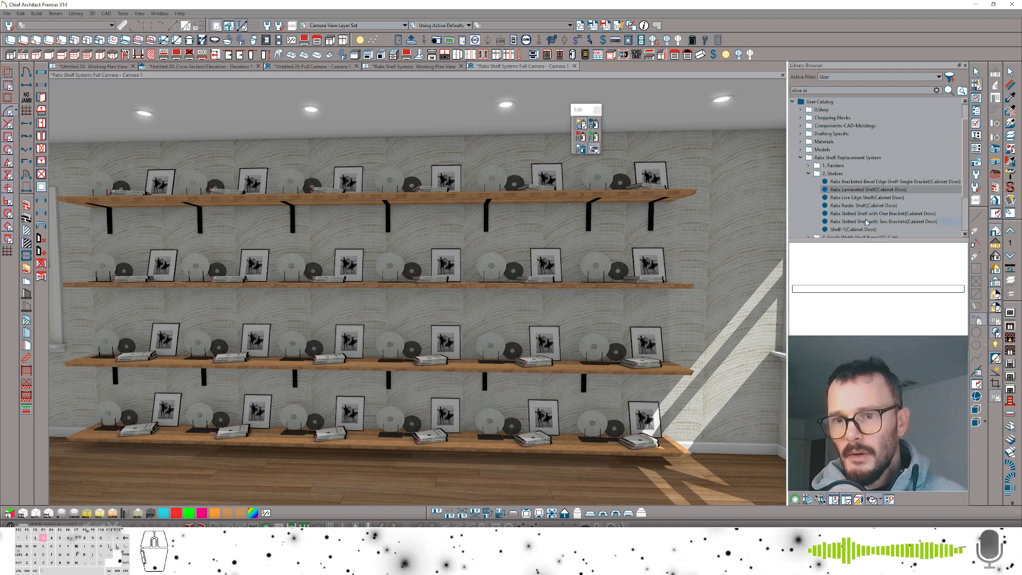
- Apply the Rabs Live Edge Shelf to the two window-end shelves of the third row and to the whole bottom row
left_click(862, 197)
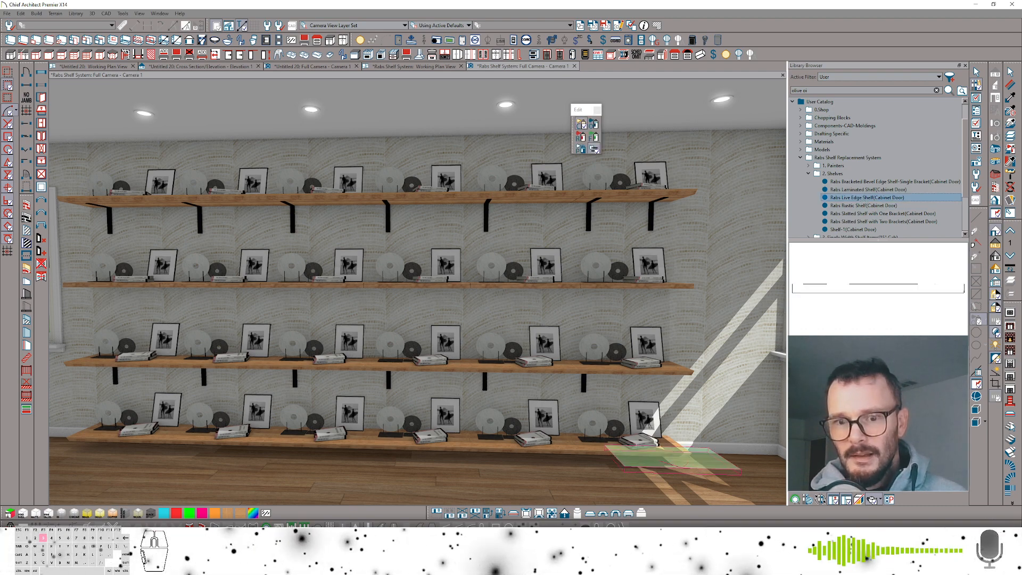
left_click(677, 368)
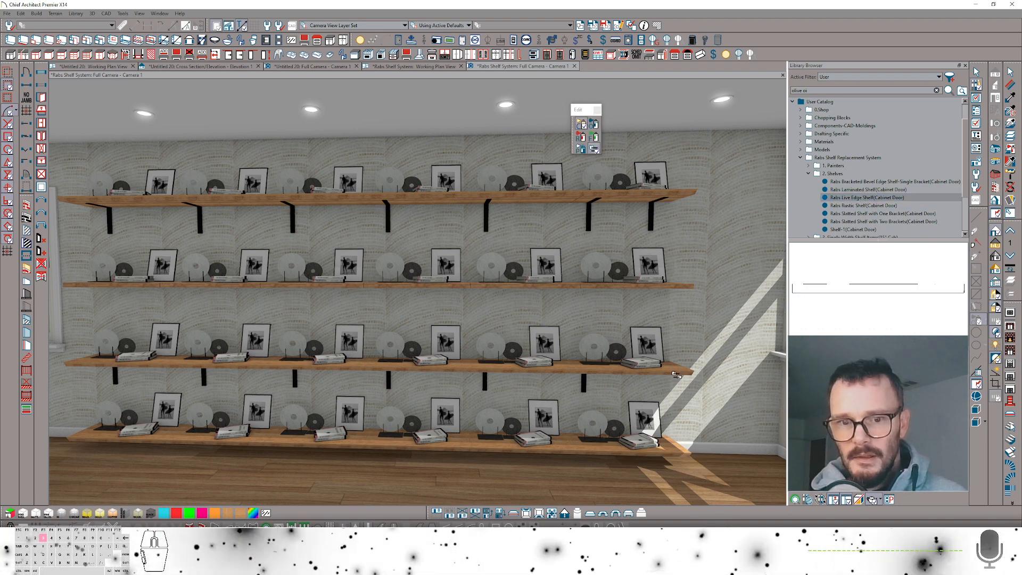
left_click(560, 375)
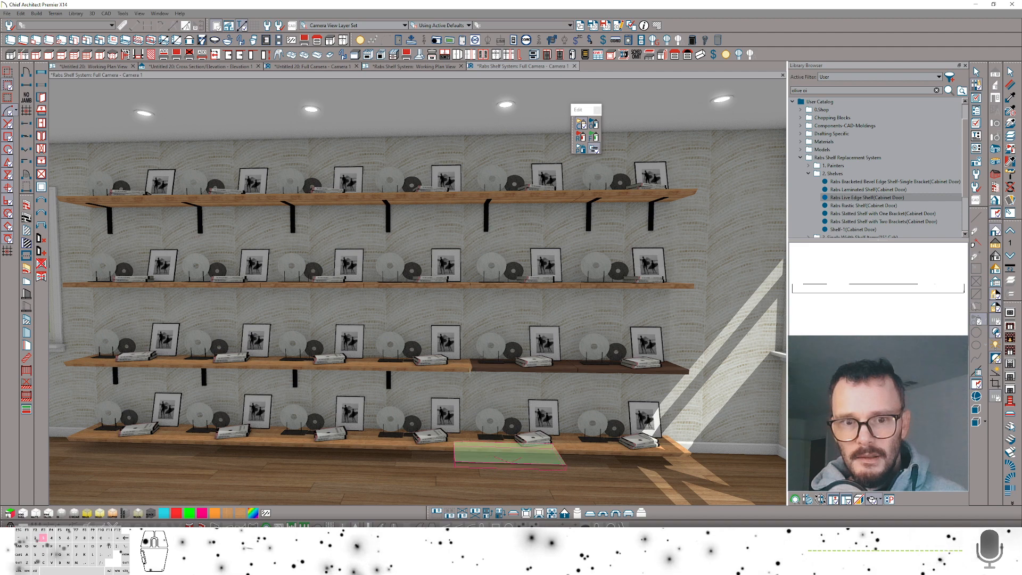
left_click(568, 452)
left_click(595, 453)
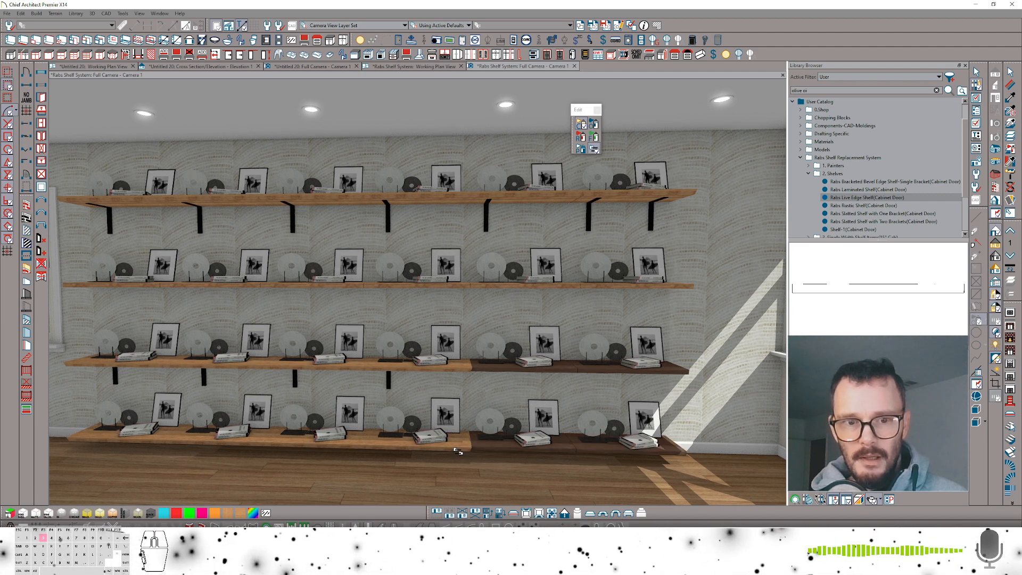
left_click(458, 451)
left_click(282, 446)
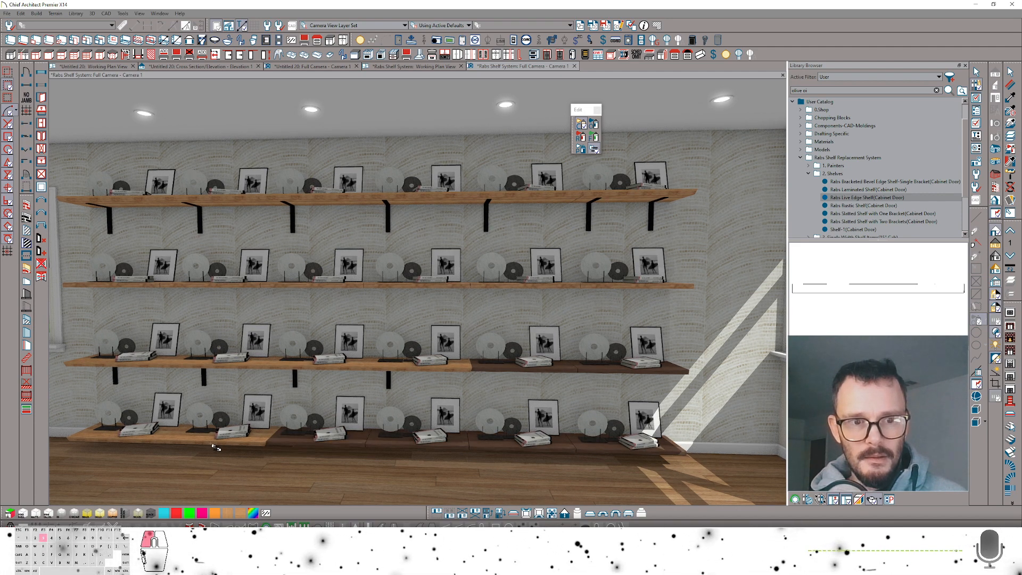
left_click(216, 447)
left_click(141, 444)
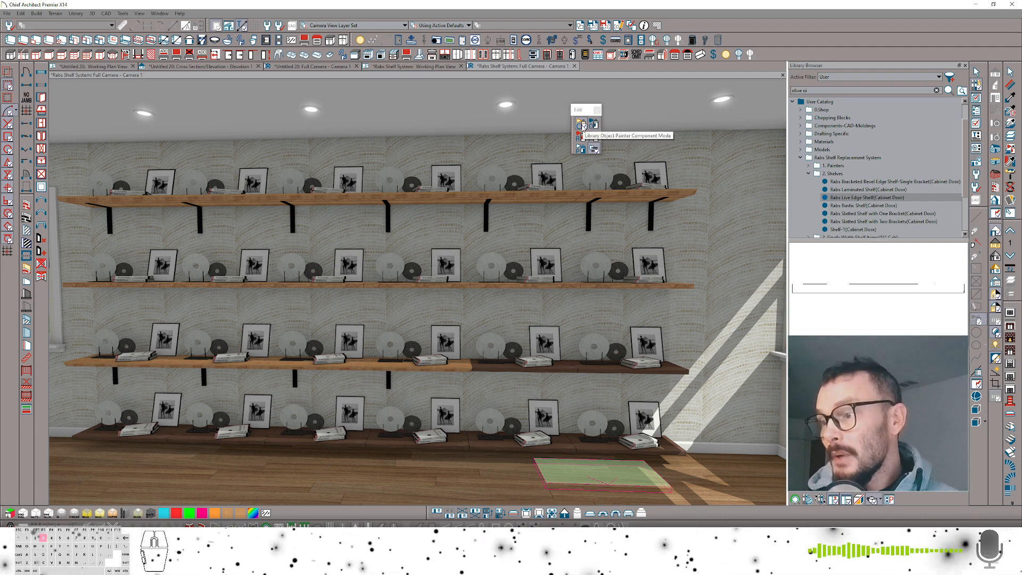
- Replace all six shelves of the bottom row with the Rabs Rustic Shelf
left_click(862, 206)
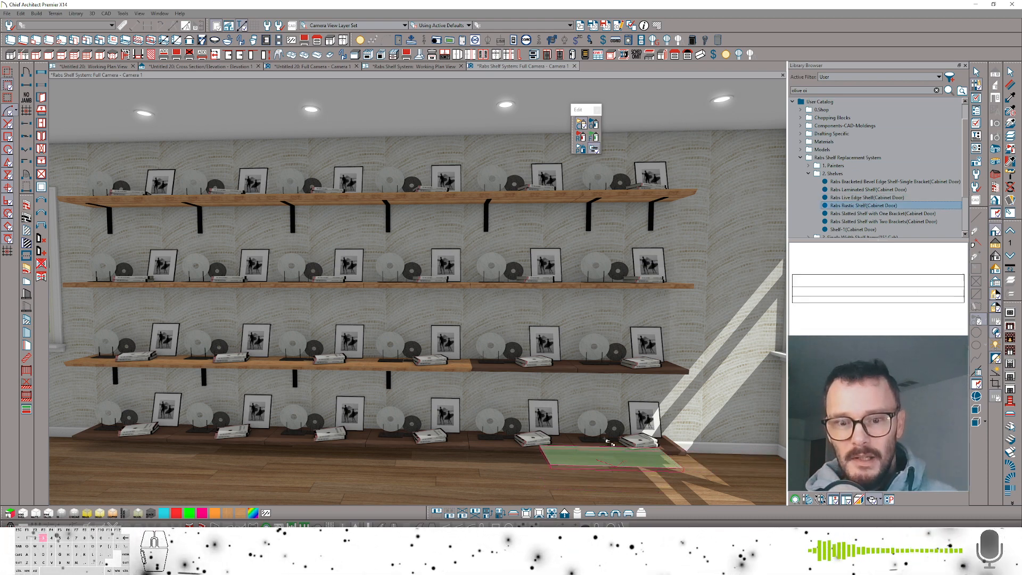
left_click(602, 451)
left_click(573, 454)
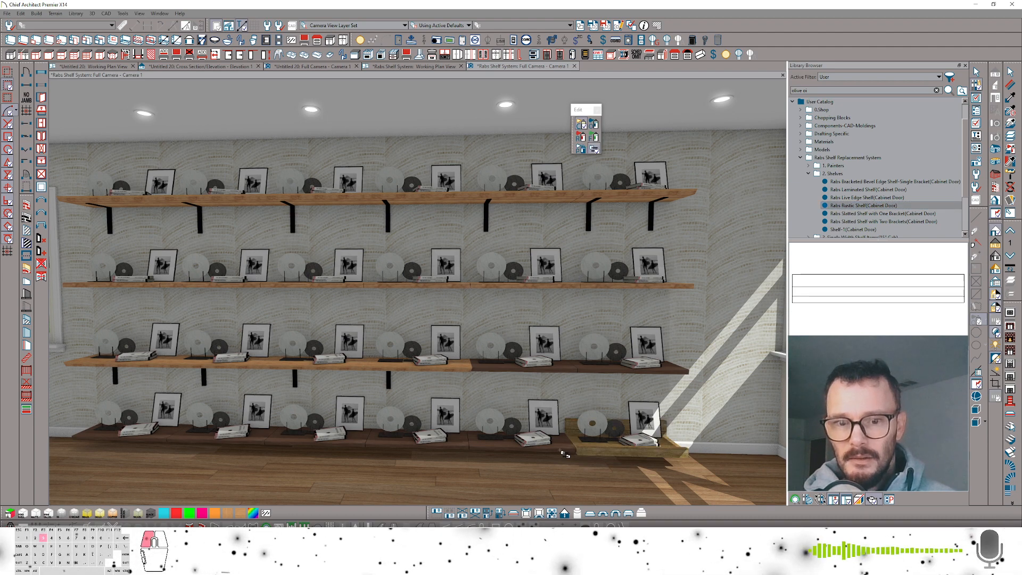
left_click(564, 453)
left_click(436, 449)
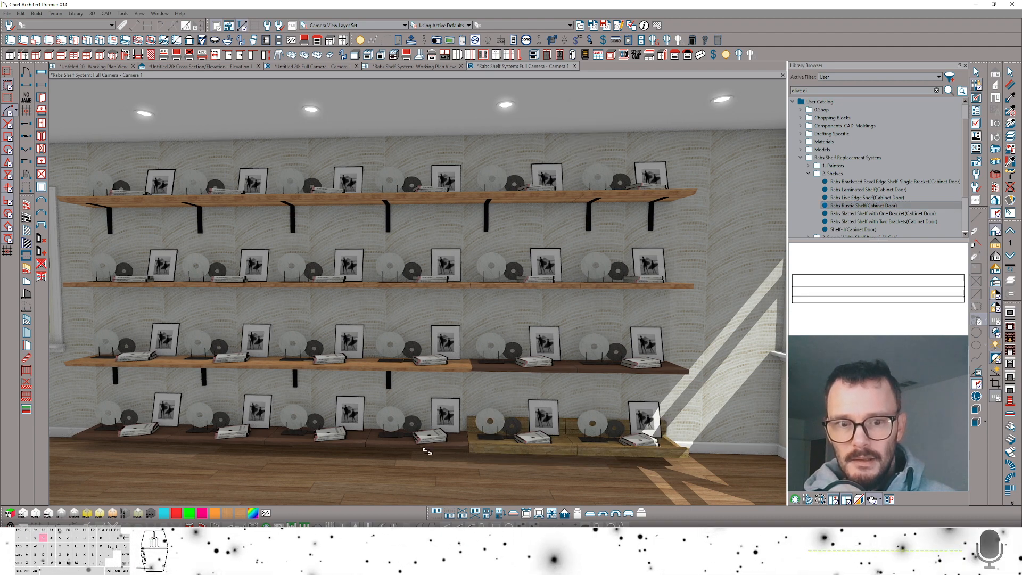
left_click(340, 448)
left_click(187, 441)
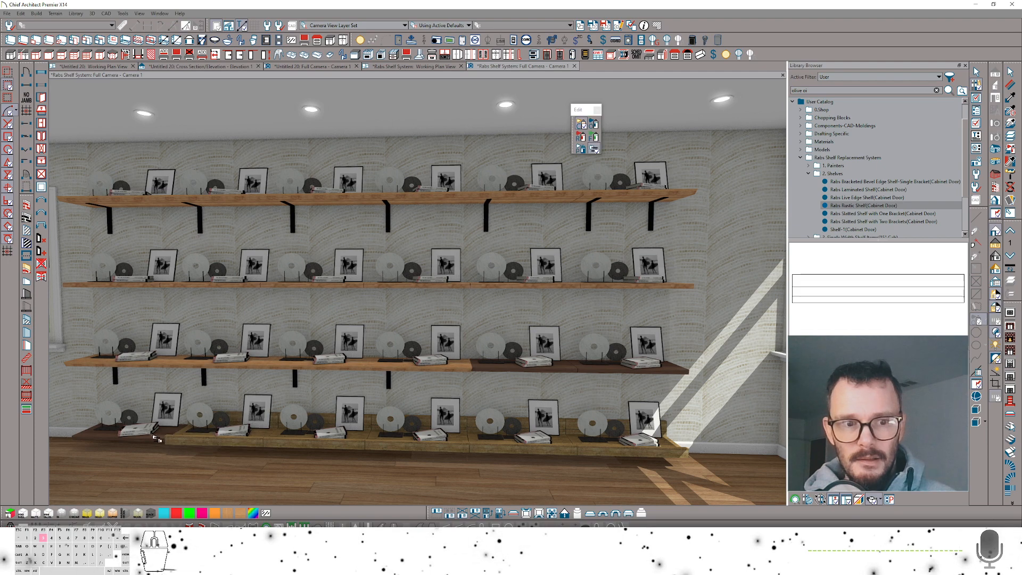
left_click(151, 444)
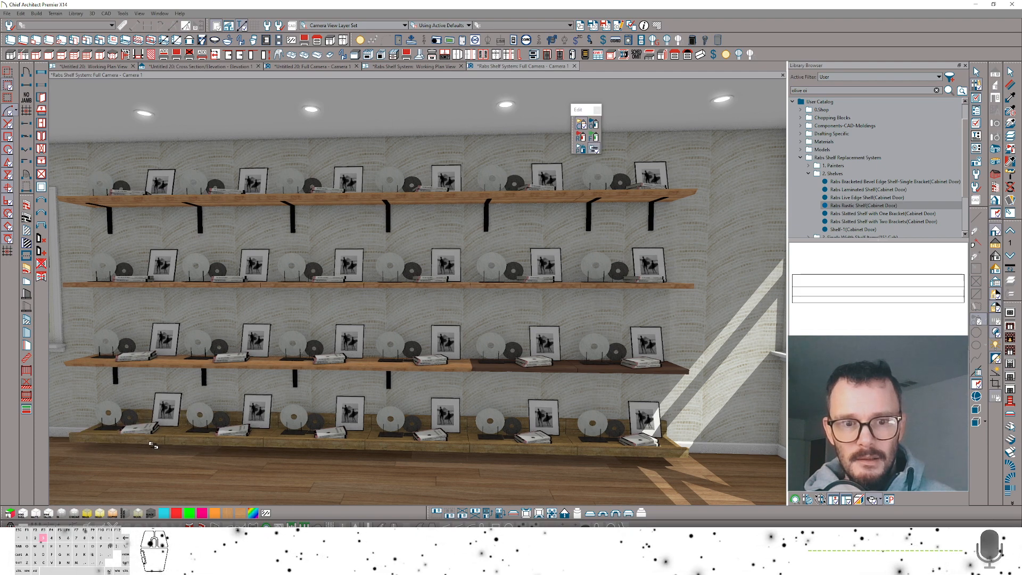
- Replace the third row with Rabs Slotted Shelf with One Bracket, using Rabs Slotted Shelf with Two Brackets for the shelf farthest from the window
left_click(882, 213)
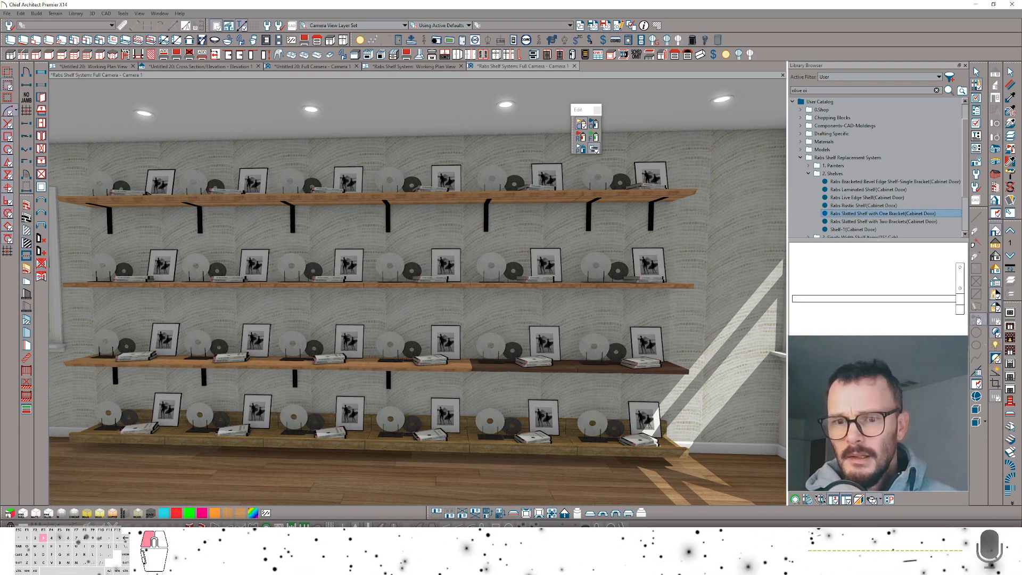
left_click(623, 371)
left_click(502, 371)
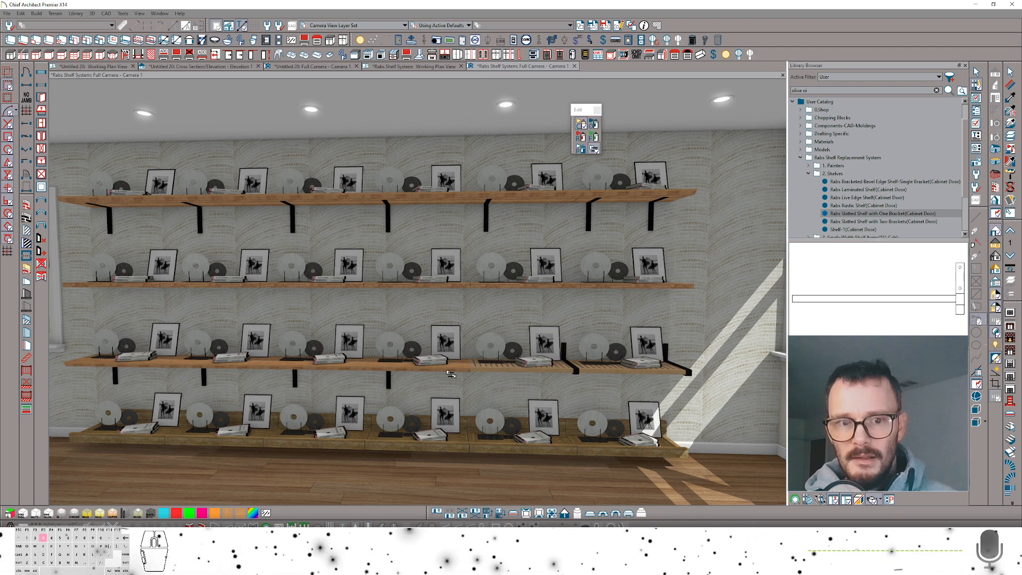
left_click(449, 373)
left_click(277, 369)
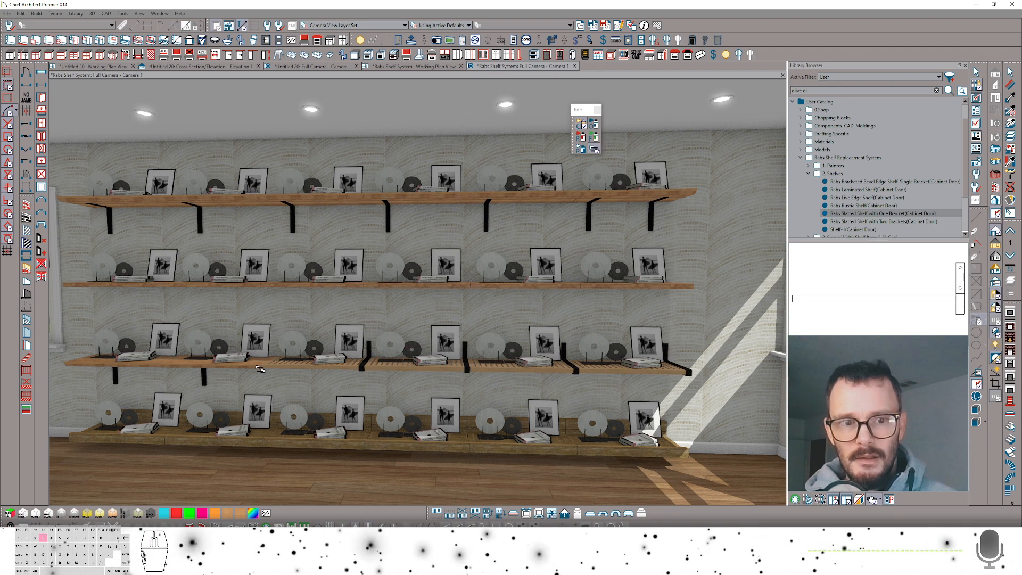
left_click(254, 368)
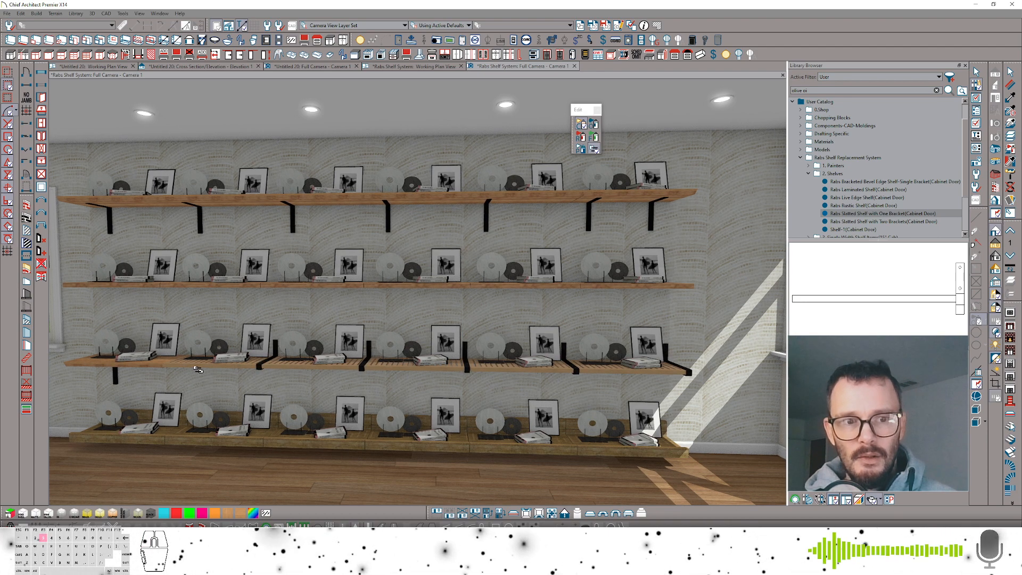
left_click(160, 367)
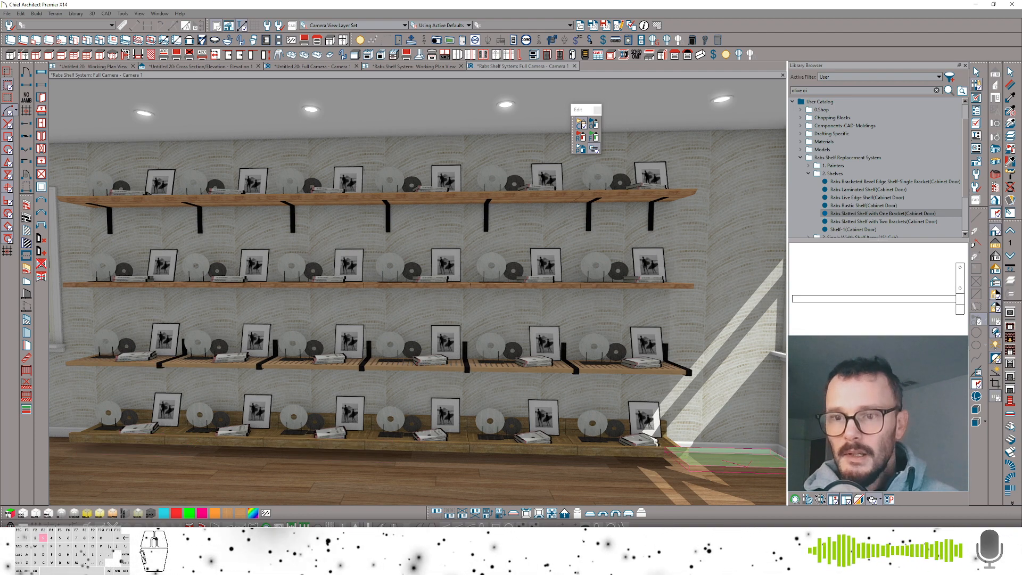
left_click(866, 222)
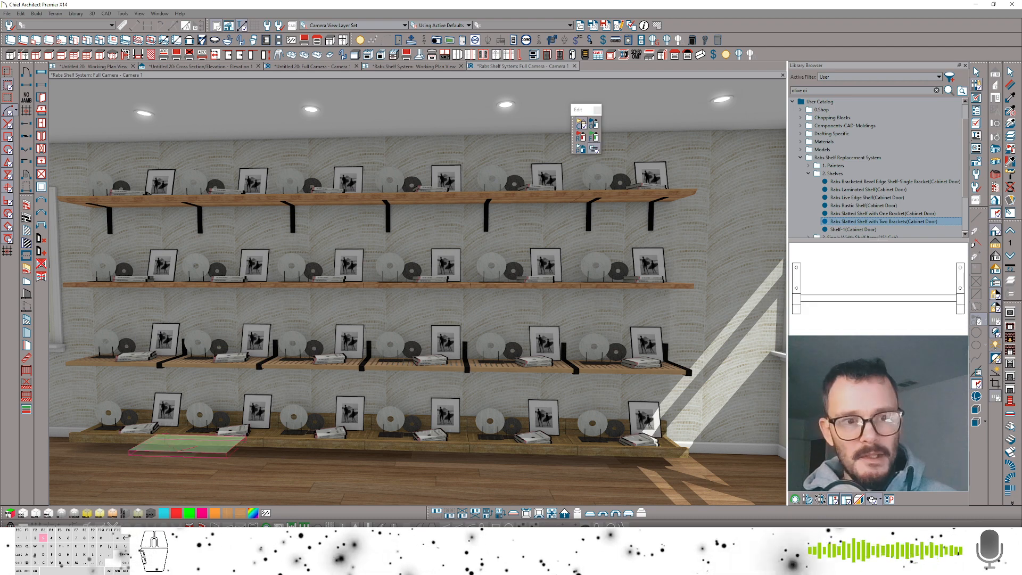
left_click(137, 367)
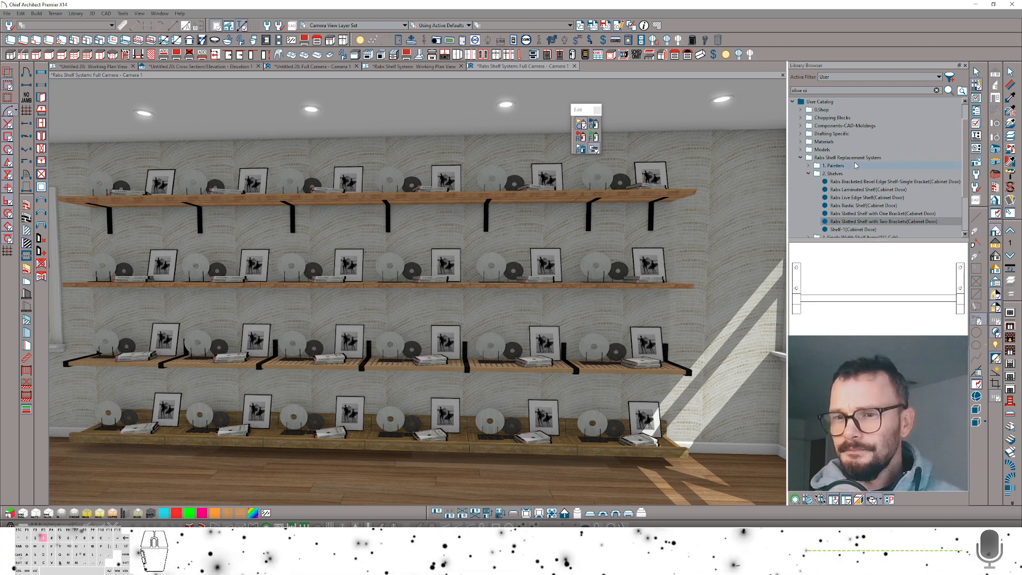
- Apply the audio decor from 4. Double Width Shelf Items (30" Cab) to the window-end shelves of the bottom and top rows
left_click(810, 174)
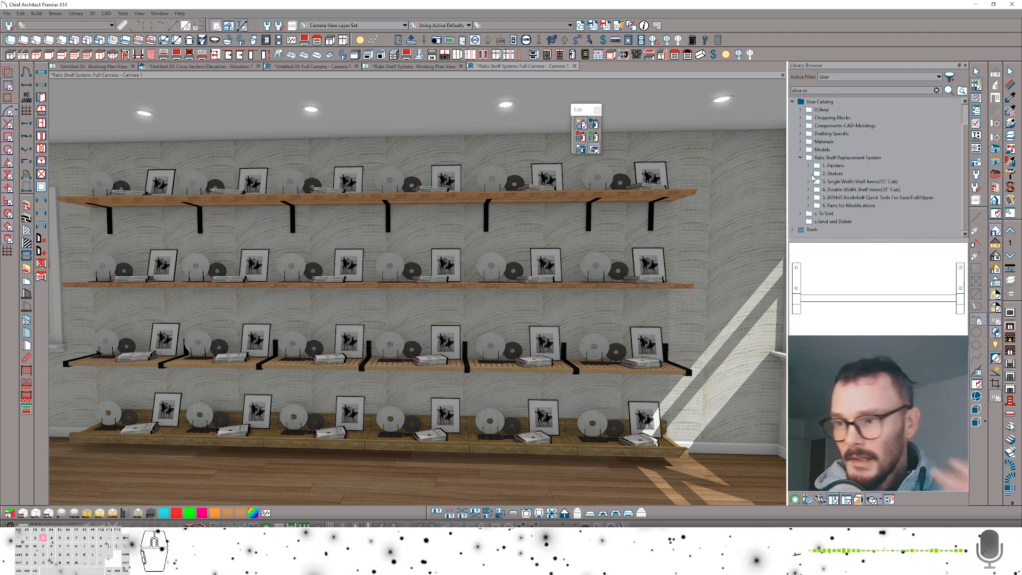
left_click(850, 190)
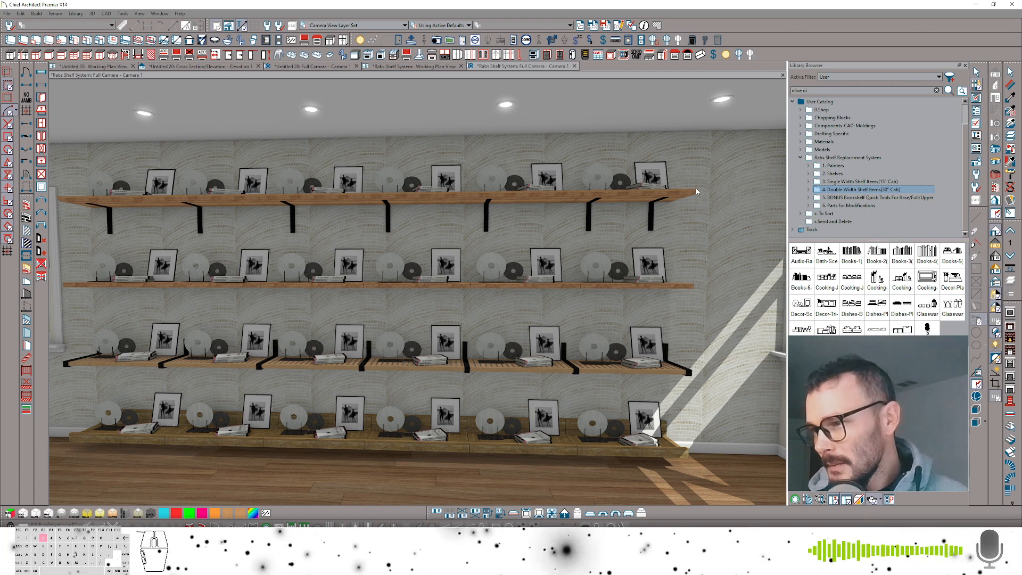
left_click(806, 259)
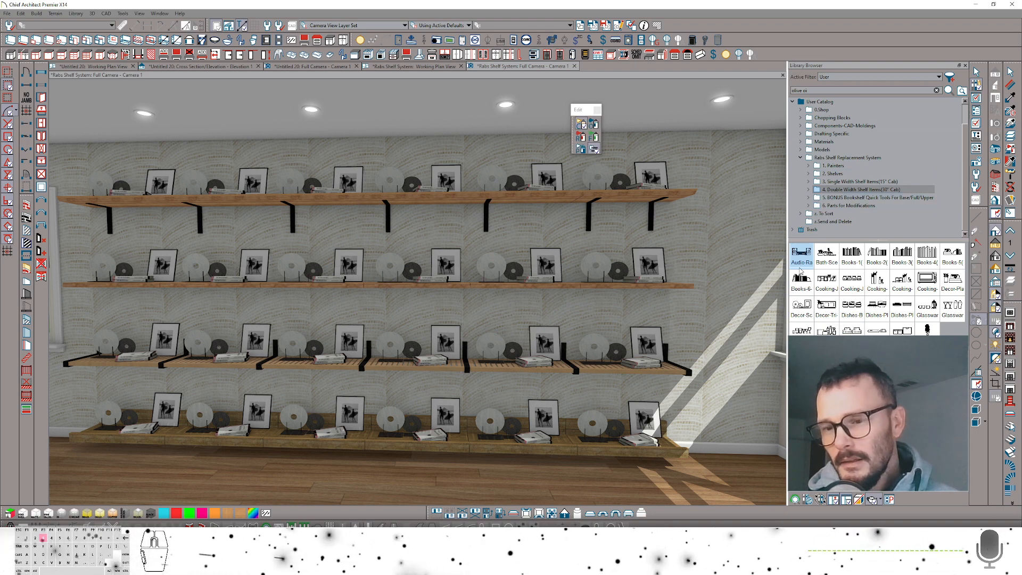
left_click(652, 440)
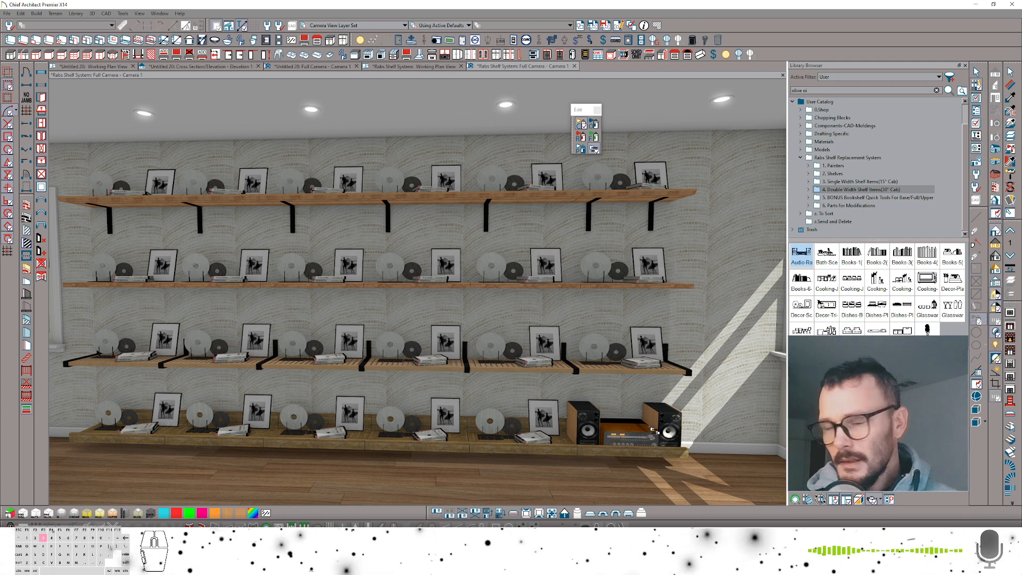
left_click(662, 185)
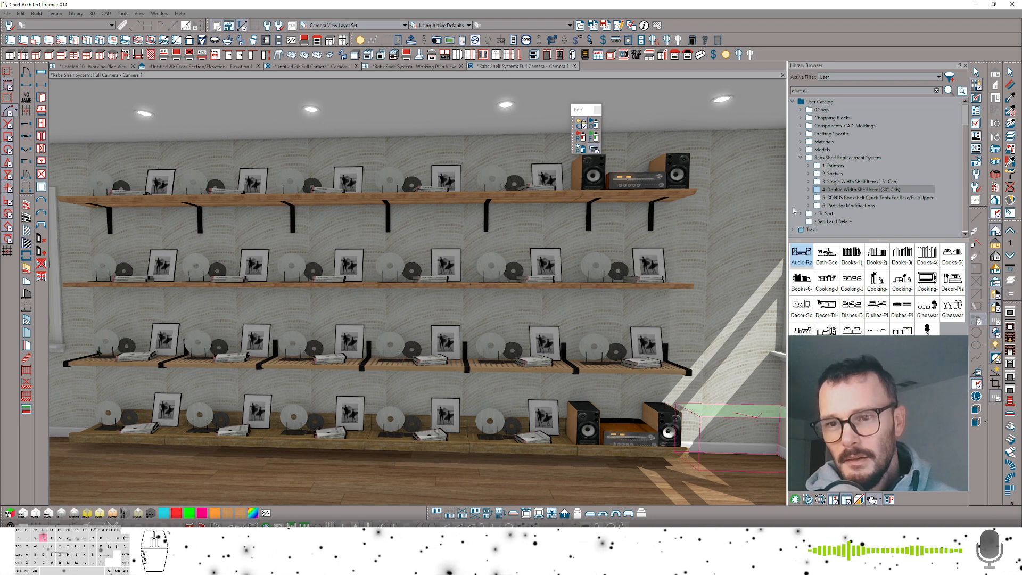
- Apply the bath decor to the third row's window-end shelf and the Books-1 decor to the bottom row's window-end shelf
left_click(829, 264)
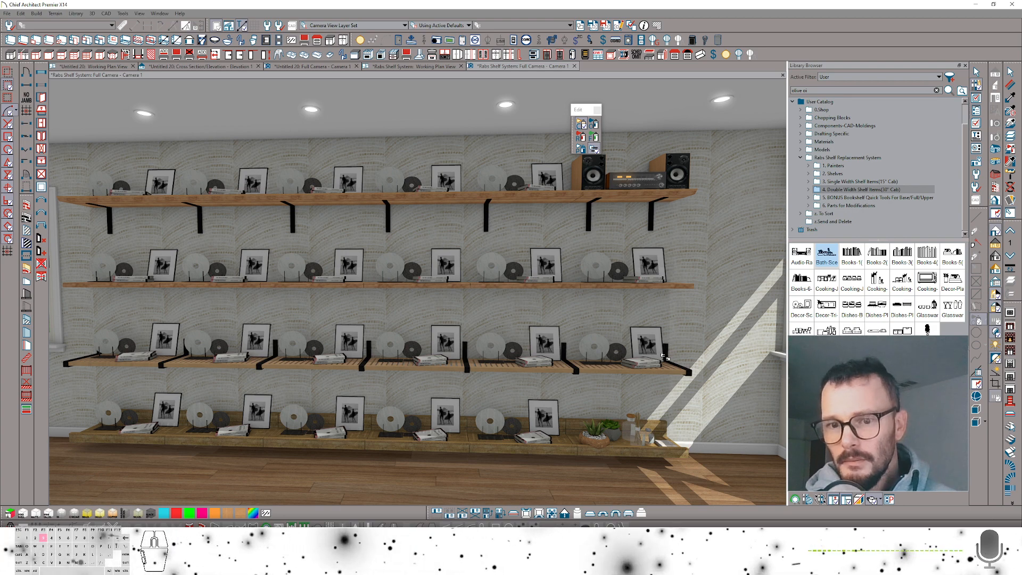
left_click(647, 358)
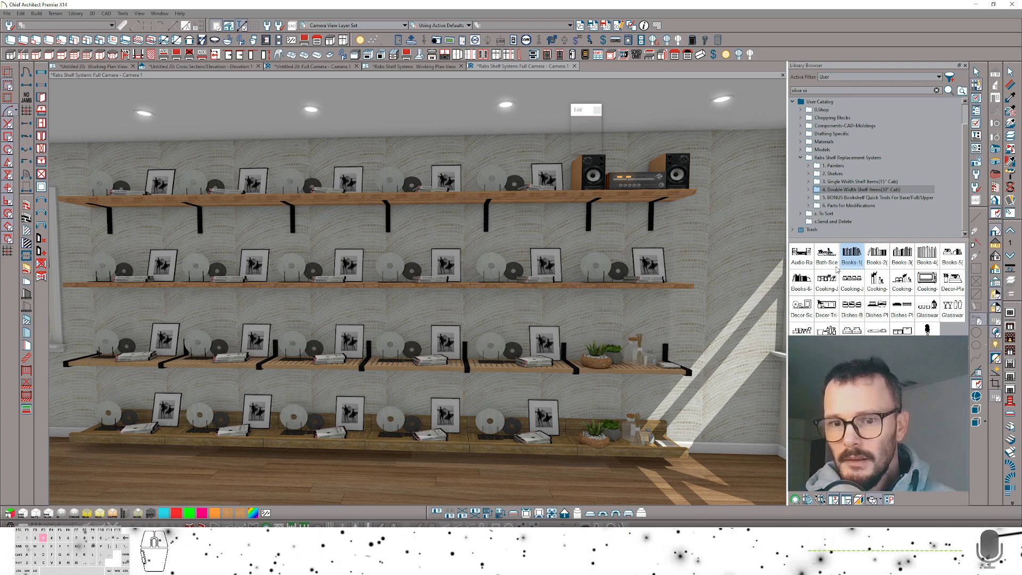
left_click(612, 438)
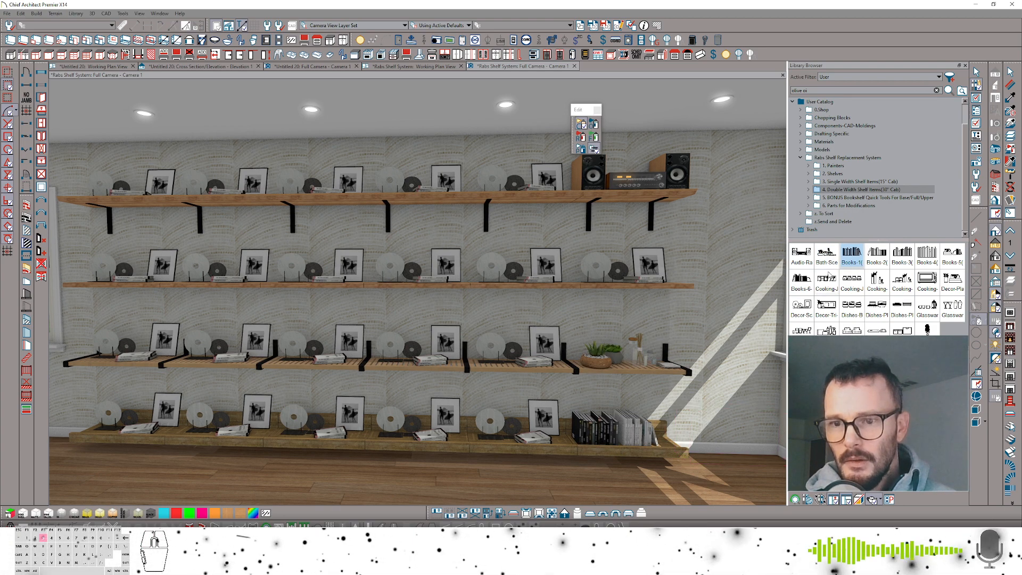
- Try the Books-2 and Books-3 decor on the bottom row's second shelf from the window, and settle on Books-5
left_click(873, 257)
left_click(548, 426)
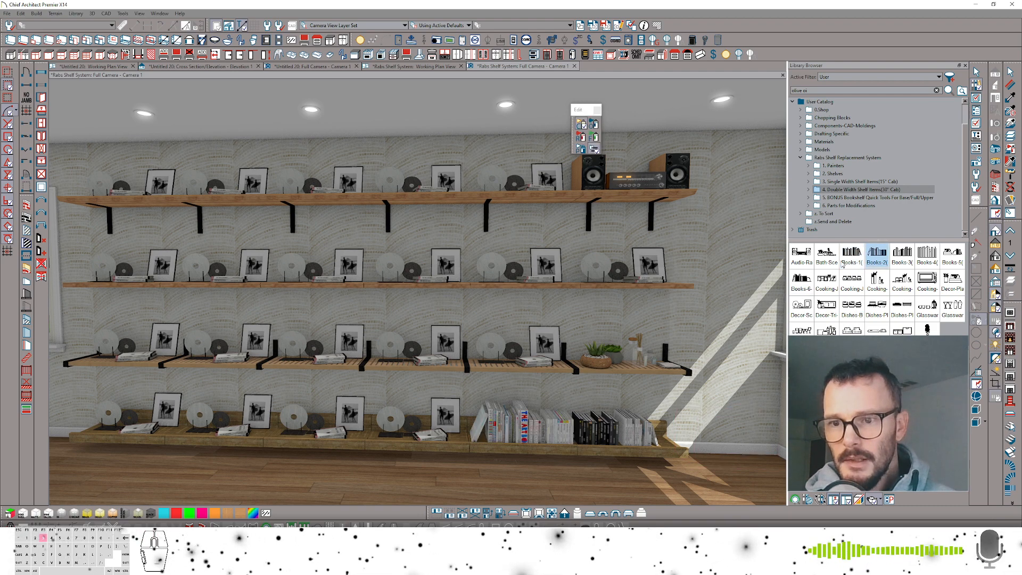
left_click(899, 255)
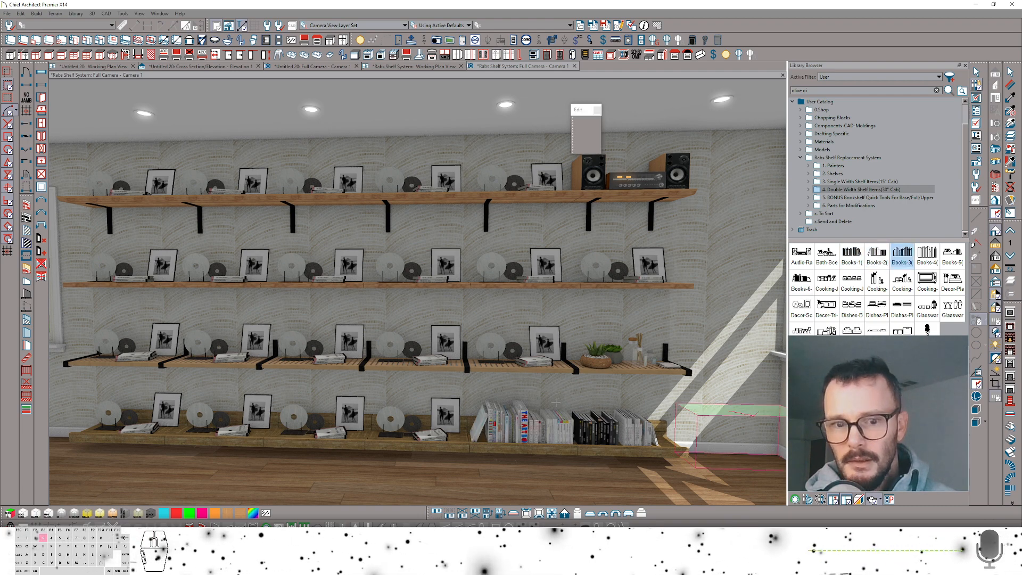
left_click(514, 434)
left_click(926, 255)
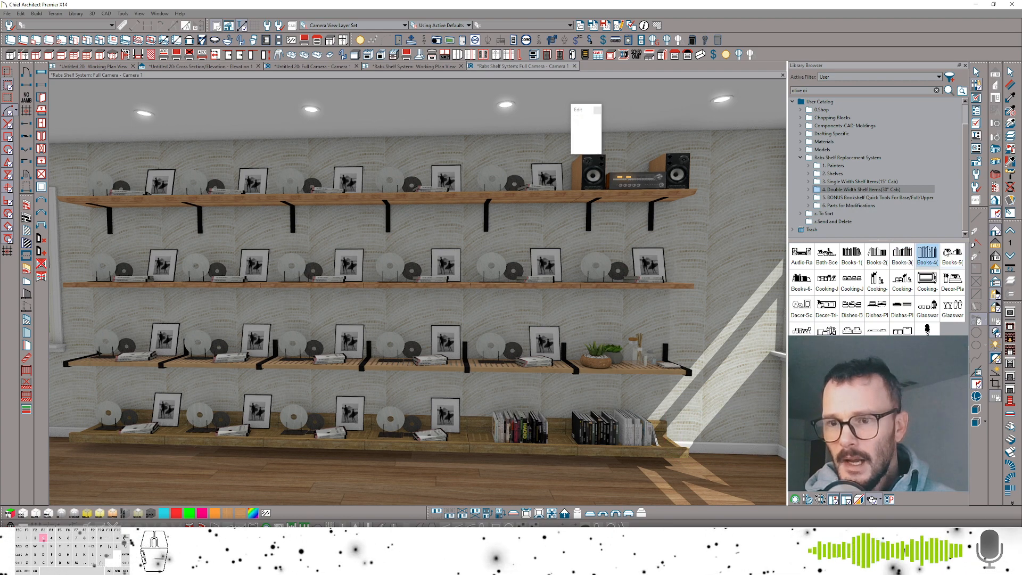
left_click(952, 256)
left_click(526, 428)
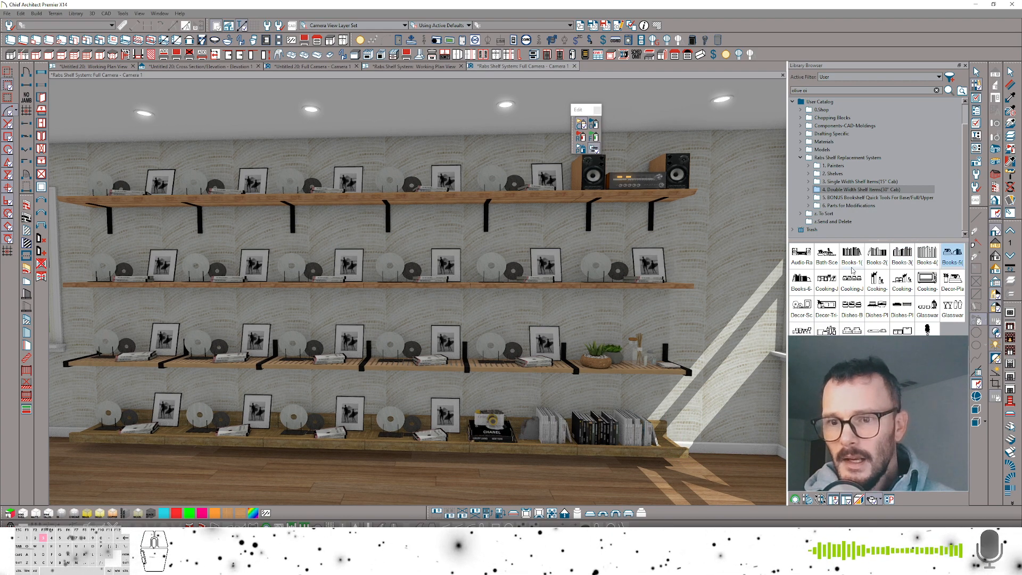
- Apply the Books-6 decor to the bottom row's third shelf from the sunlit end and the first cooking-jars decor to the fourth
left_click(809, 281)
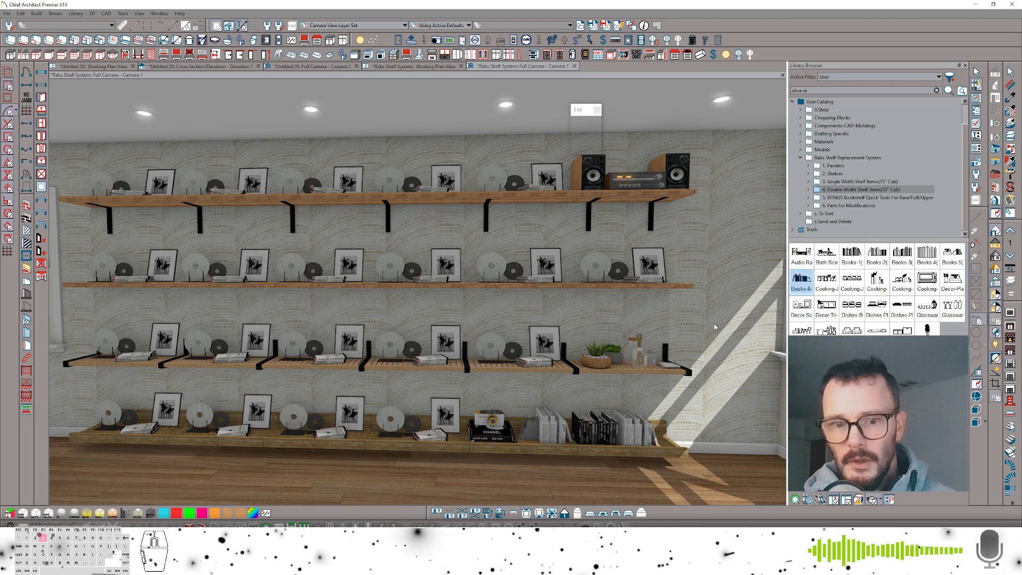
left_click(440, 433)
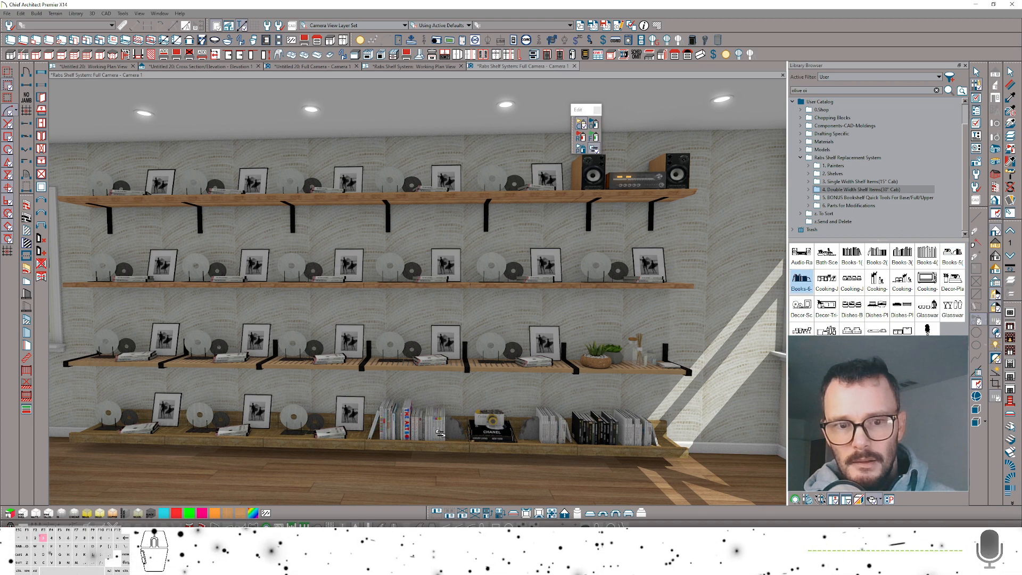
left_click(827, 289)
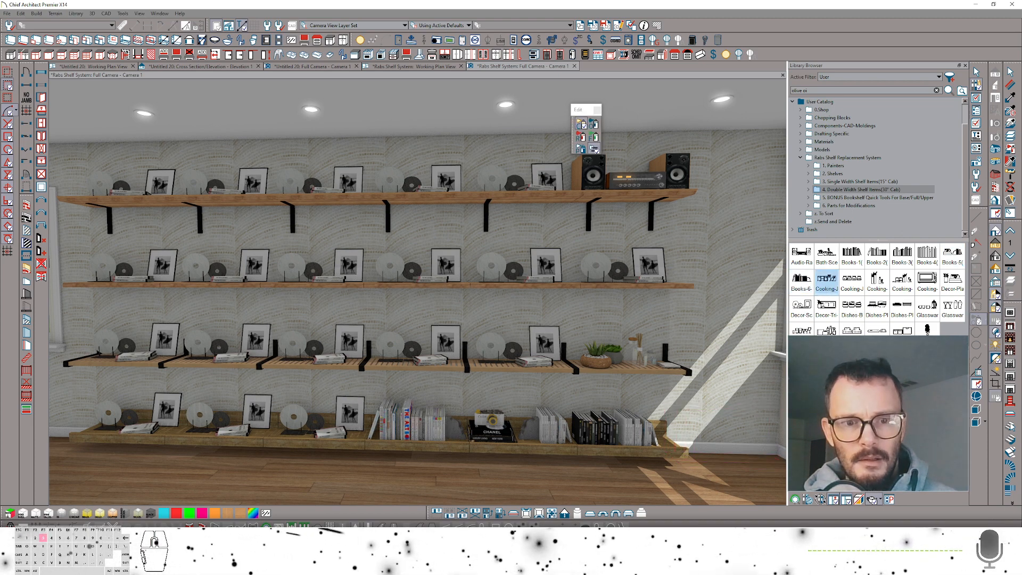
left_click(357, 418)
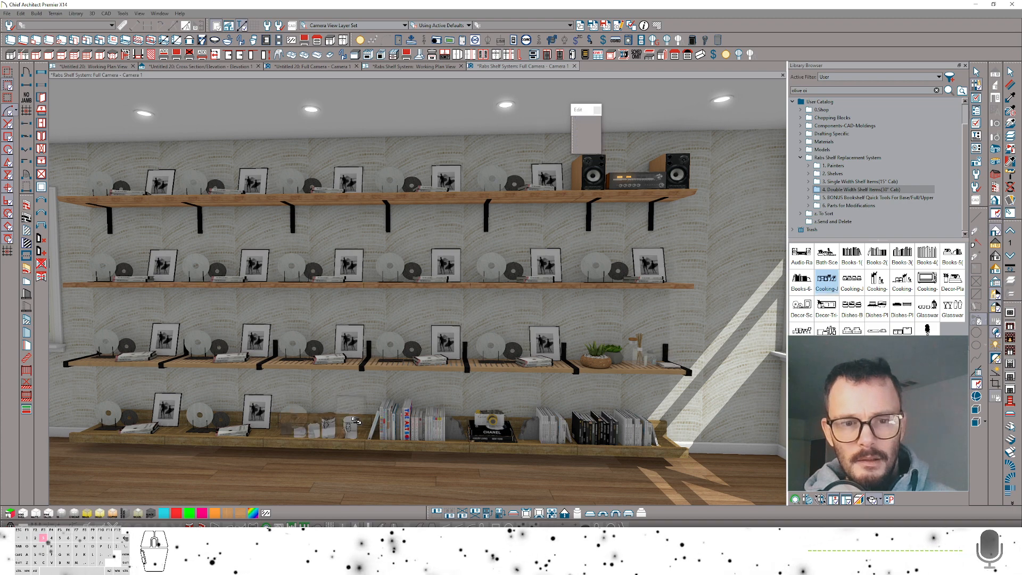
- Finish the bottom row with the second cooking-jars decor on the fifth shelf from the sunlit end and the vases-and-bottles cooking decor on the last
left_click(851, 282)
left_click(265, 405)
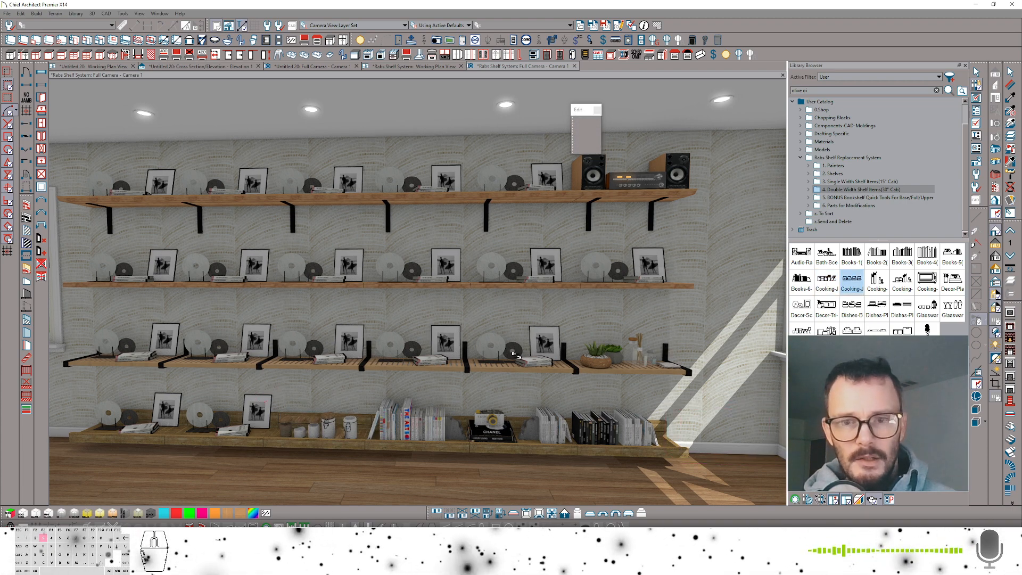
left_click(875, 281)
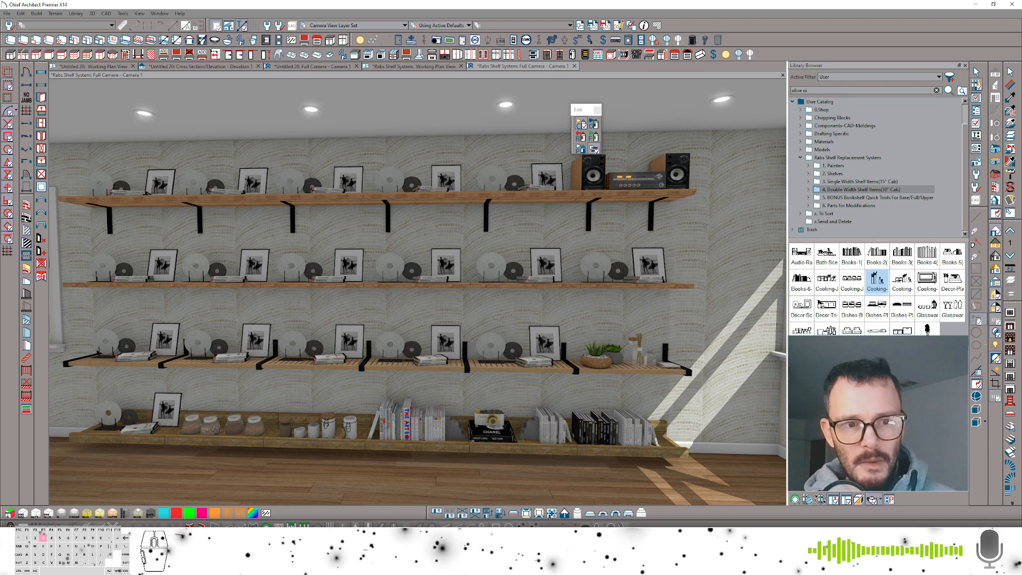
left_click(144, 430)
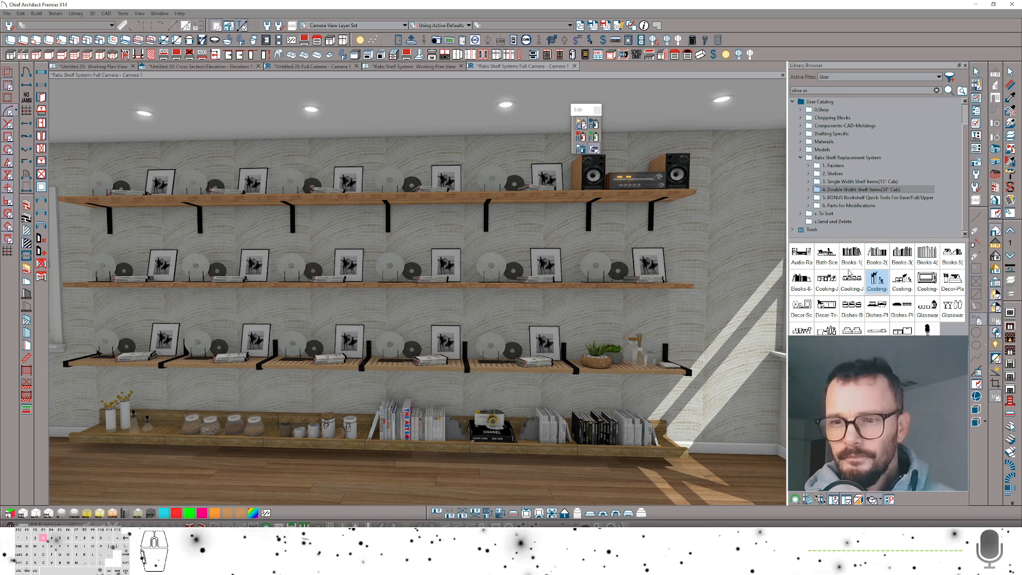
- In the third row, apply the canisters-and-vases cooking decor beside the bath decor and the toaster-oven decor to the neighbouring shelf
left_click(901, 280)
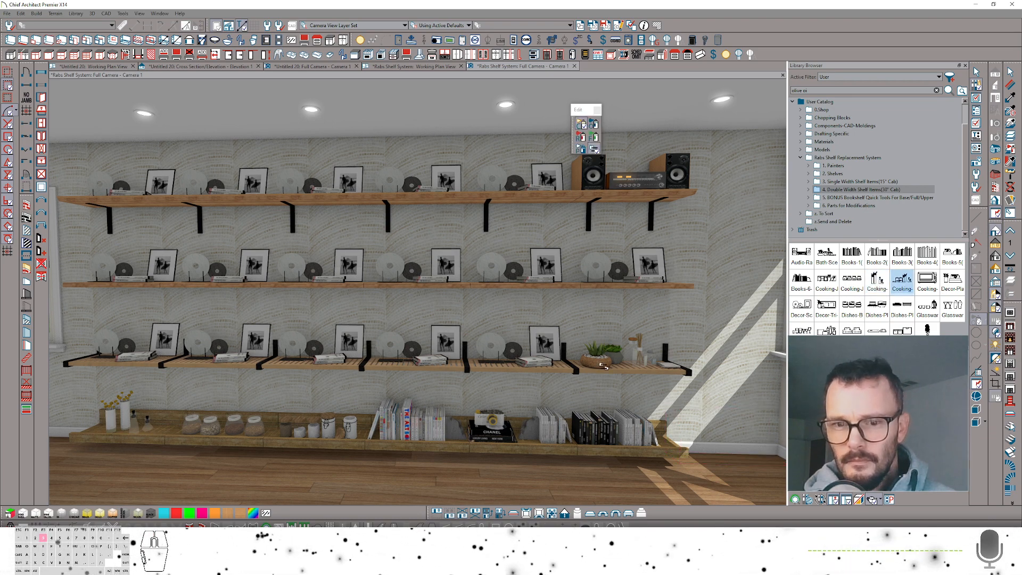
left_click(545, 363)
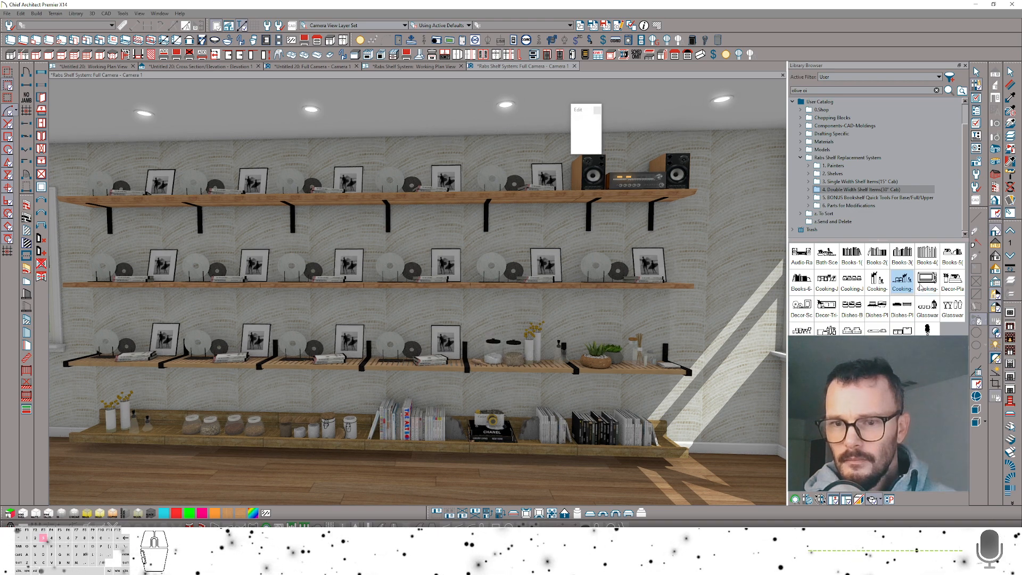
left_click(927, 281)
left_click(438, 367)
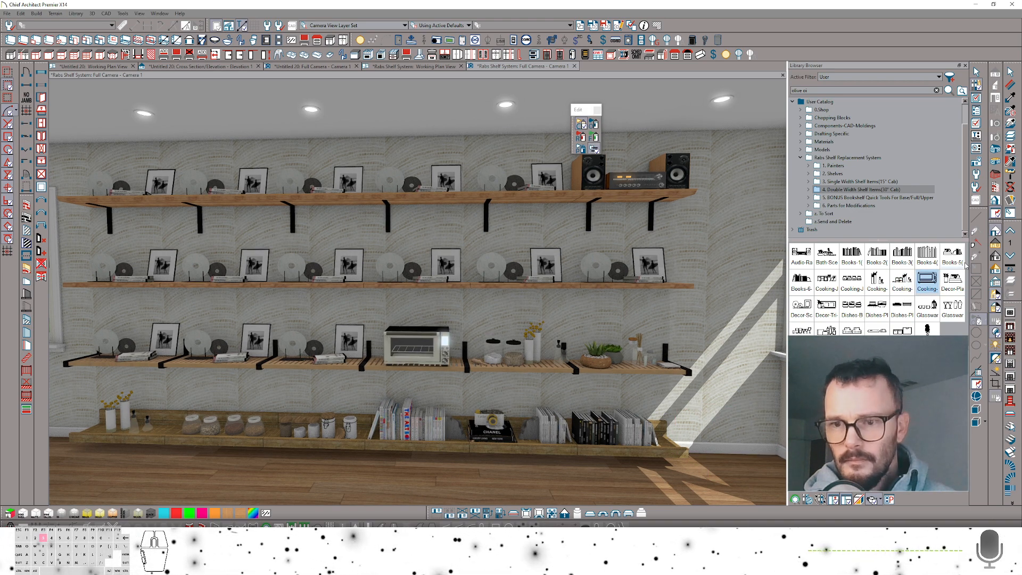
- Apply the plant-and-books decor beside the third row's toaster oven and the plant-and-triple-frame decor to the shelf farthest from the sunlit end
left_click(952, 278)
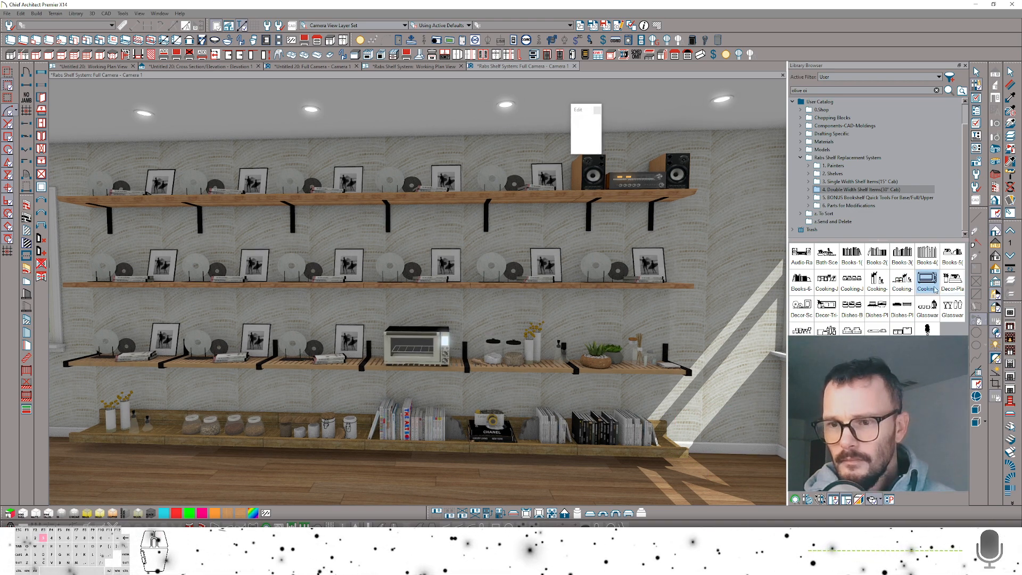
left_click(335, 363)
left_click(802, 309)
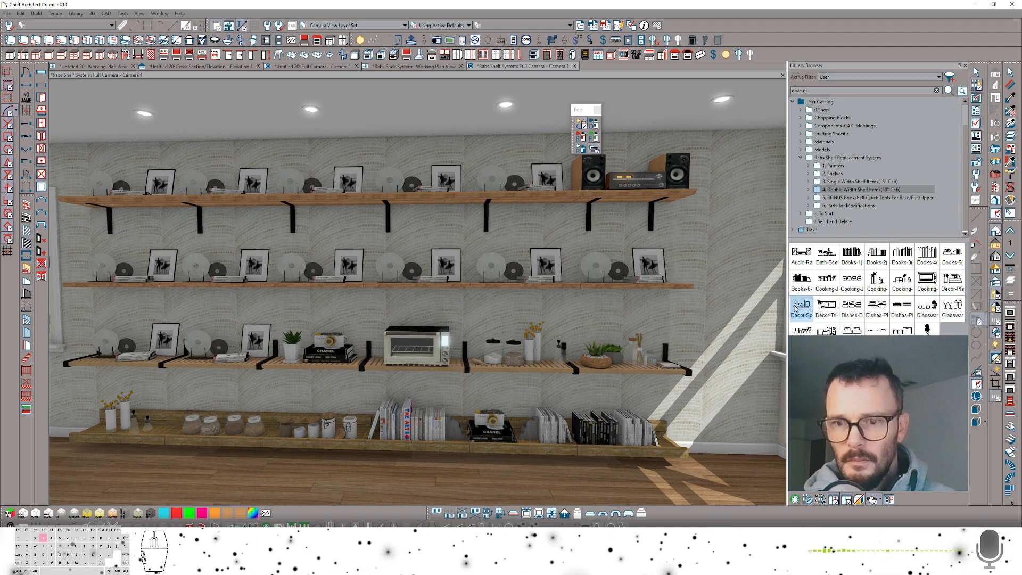
left_click(827, 307)
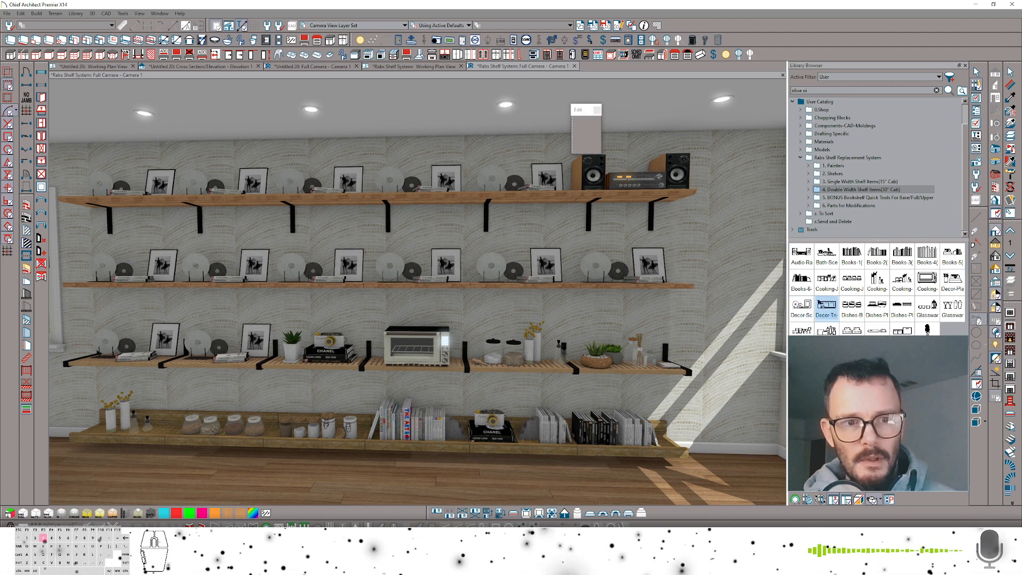
left_click(174, 342)
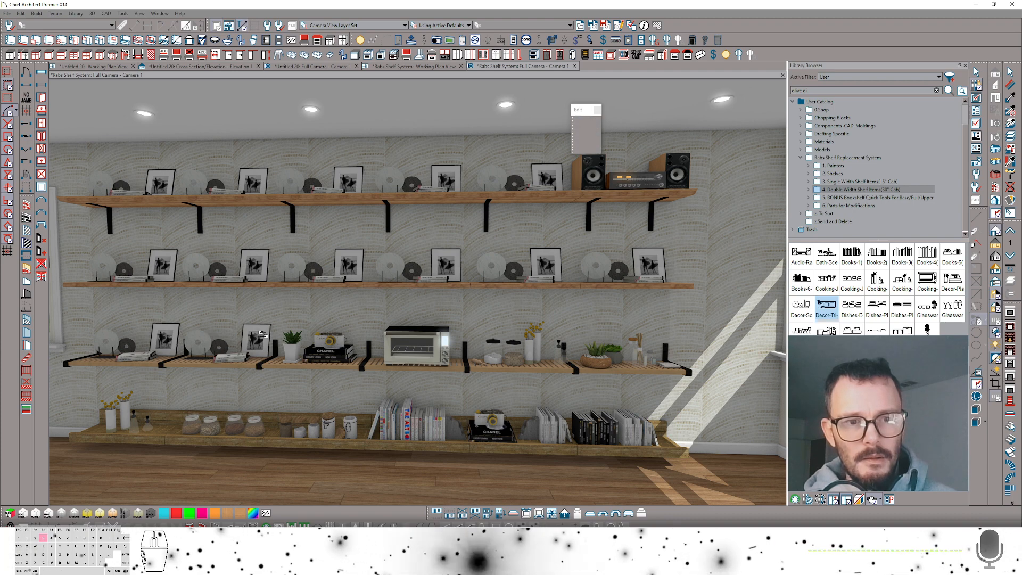
- Fill the second row's first three shelves from the sunlit end with the striped bowls, the bowls-and-plates, and the flat plates dish decor
left_click(853, 311)
left_click(648, 266)
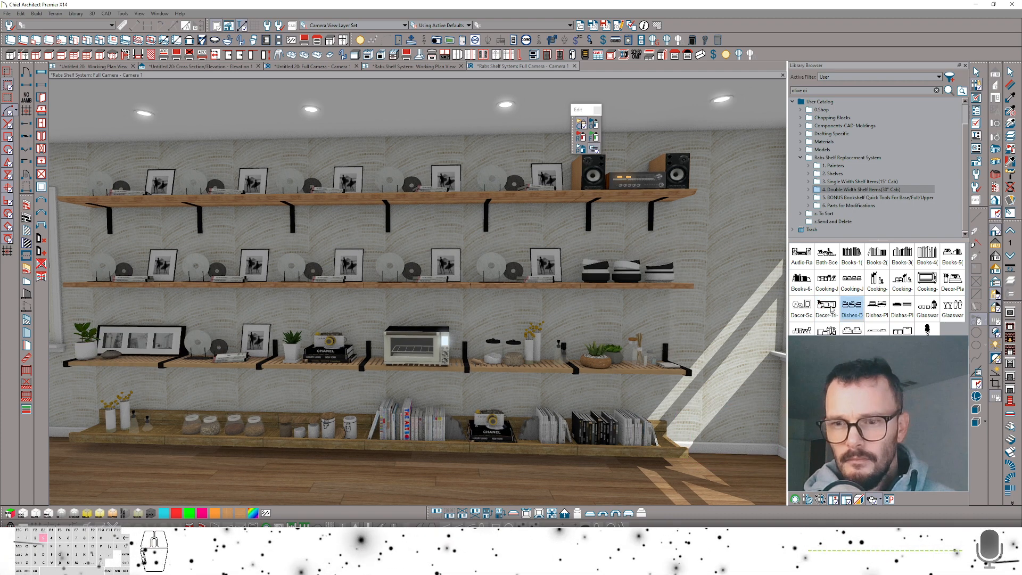
left_click(876, 311)
left_click(555, 276)
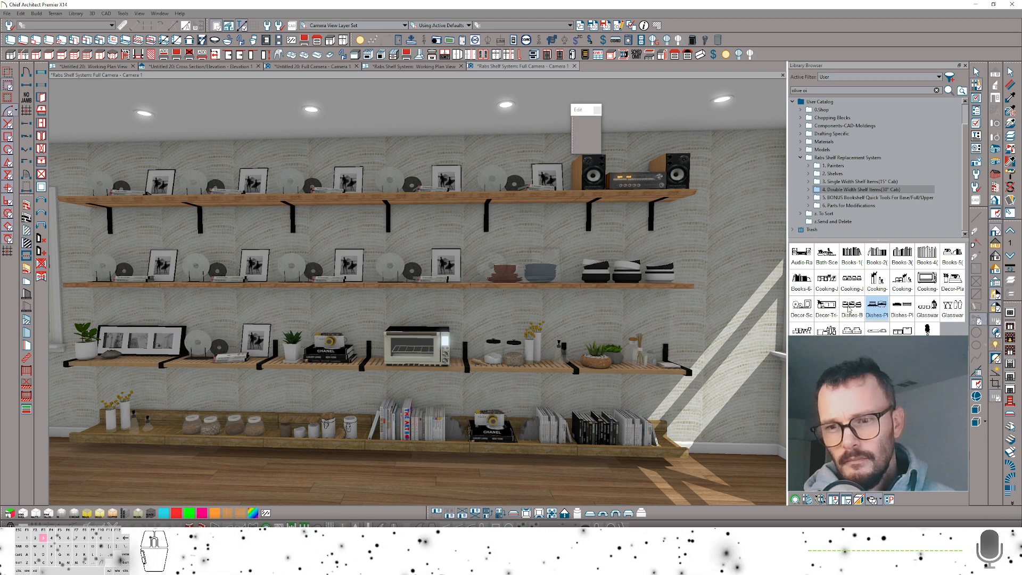
left_click(901, 308)
left_click(457, 272)
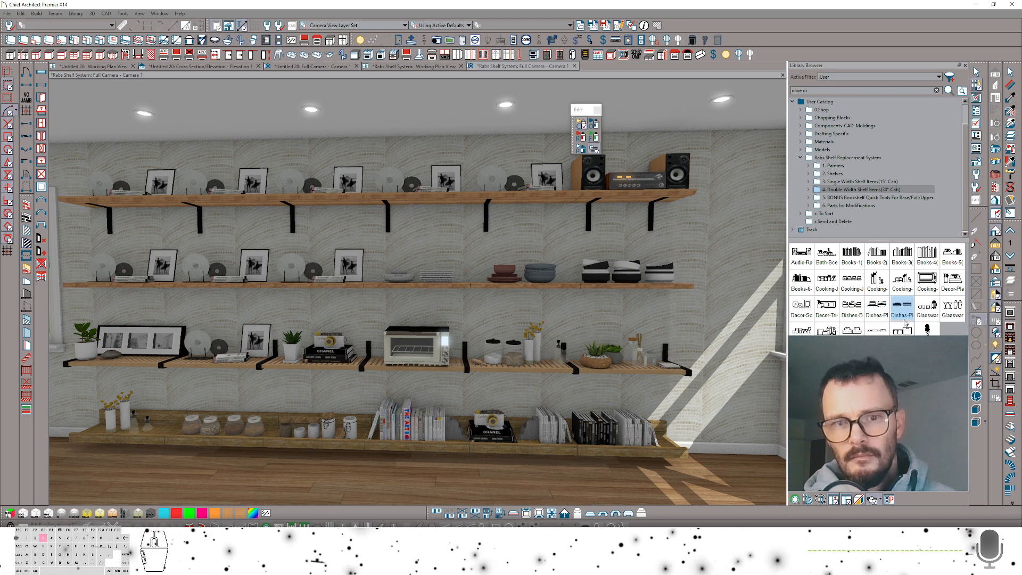
- Fill the second row's remaining three shelves with the cups-and-coffee-press, vase, and drinking-glass decor, working away from the dishes
left_click(927, 308)
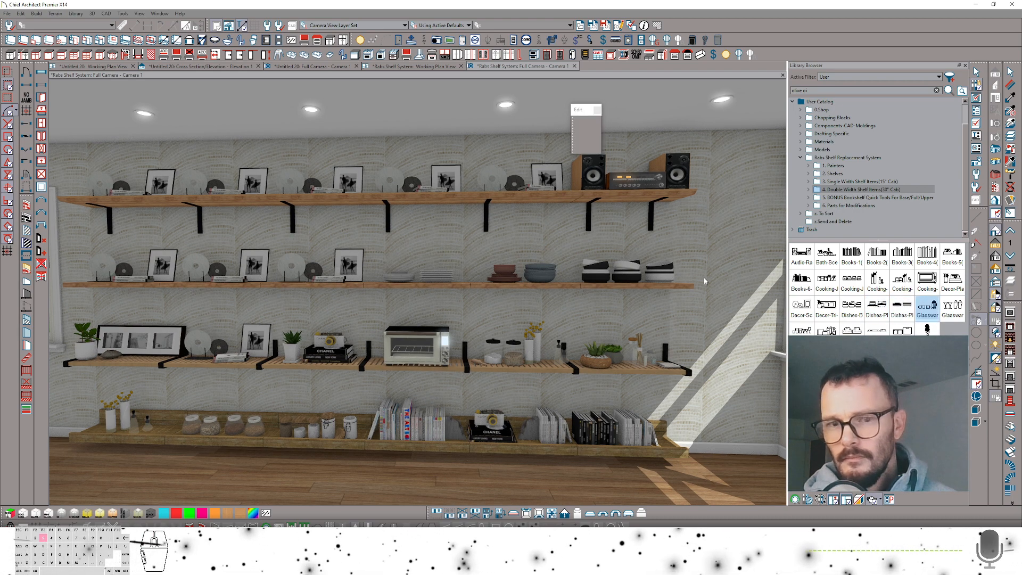
left_click(345, 268)
left_click(946, 309)
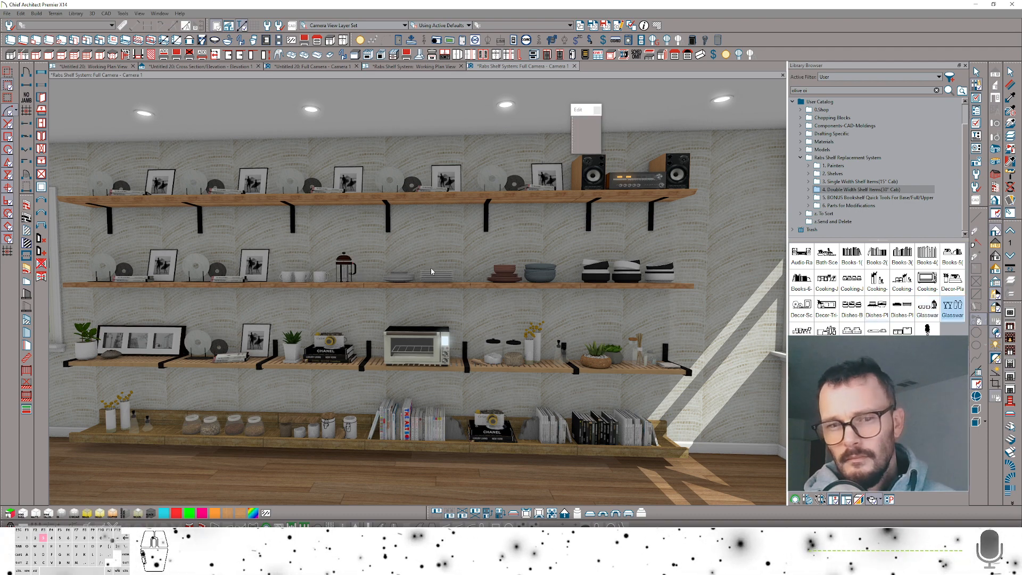
left_click(252, 269)
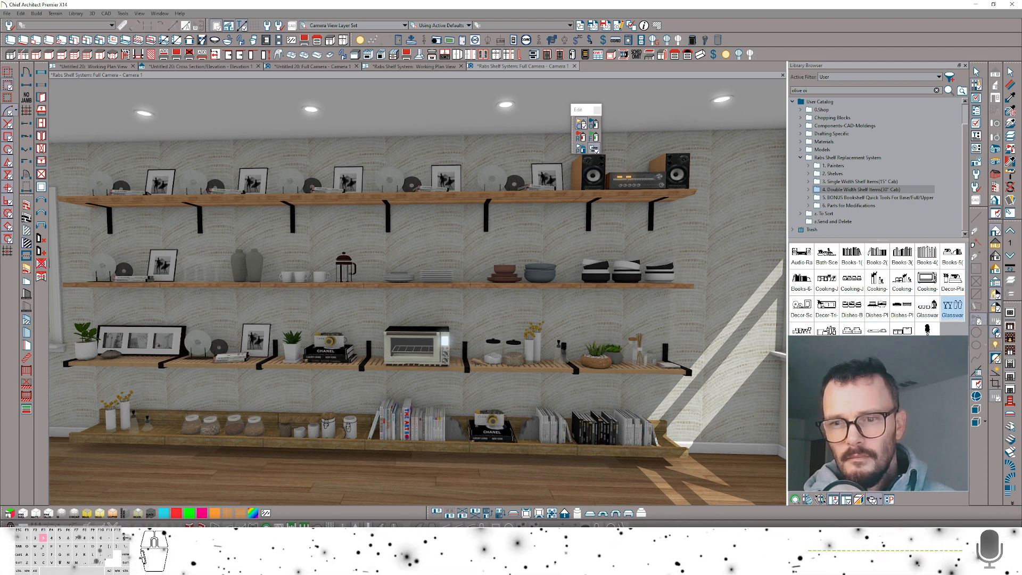
left_click(801, 330)
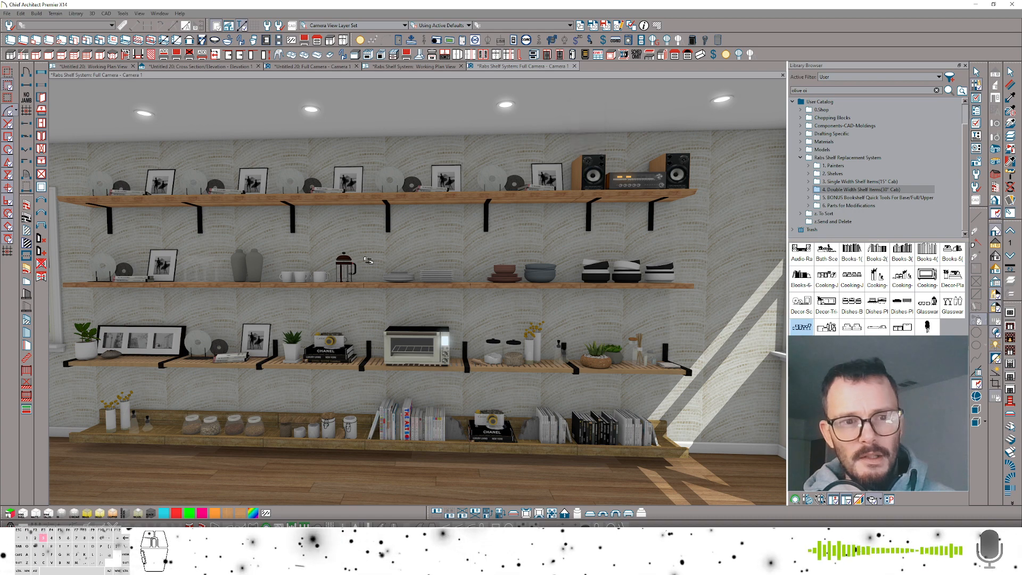
left_click(162, 266)
- In the top row, apply the laundry-supplies decor beside the speakers, followed by the stacked-towel and folded-towel decor on the neighbouring shelves
left_click(827, 327)
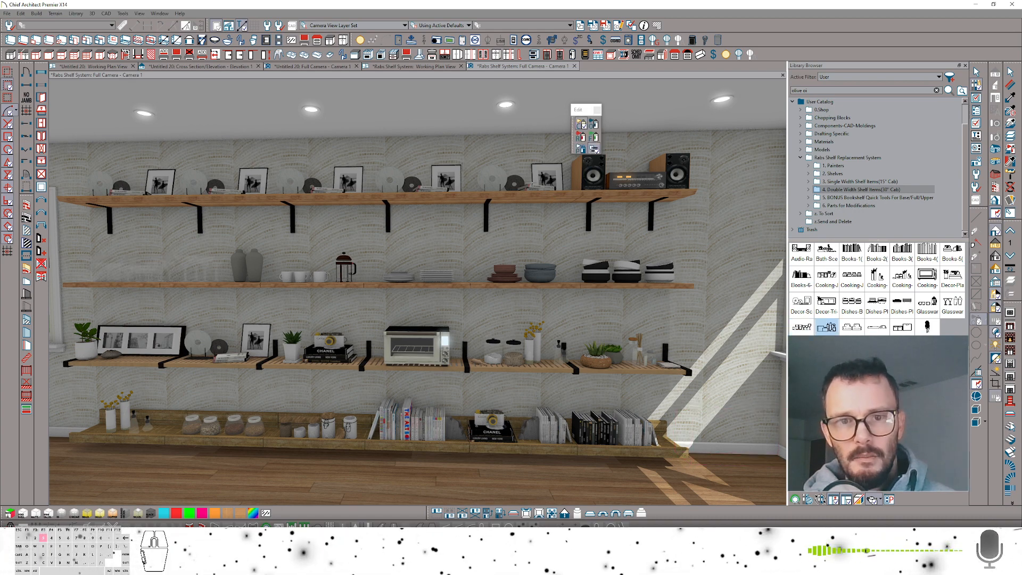
left_click(545, 187)
left_click(853, 327)
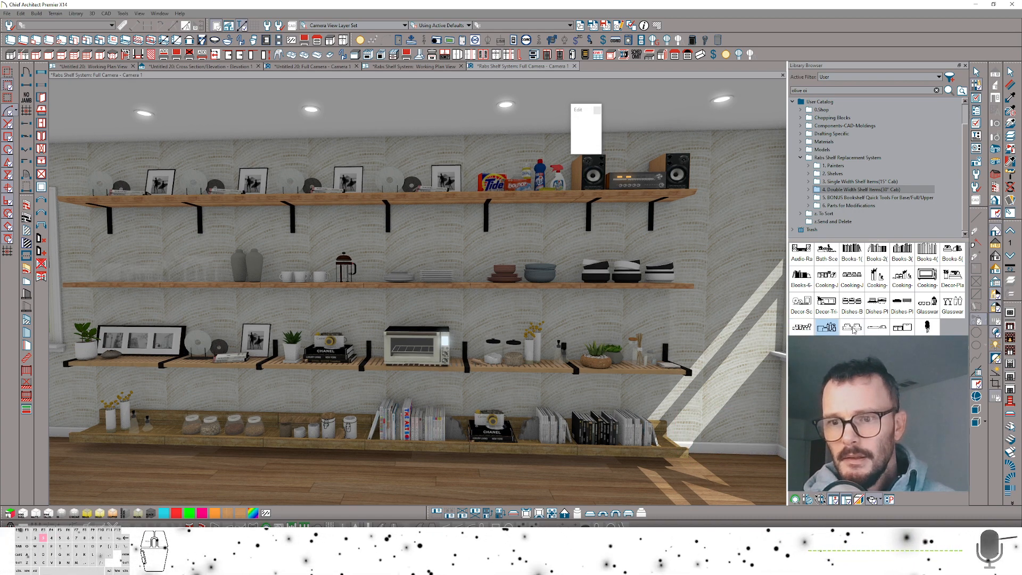
left_click(421, 183)
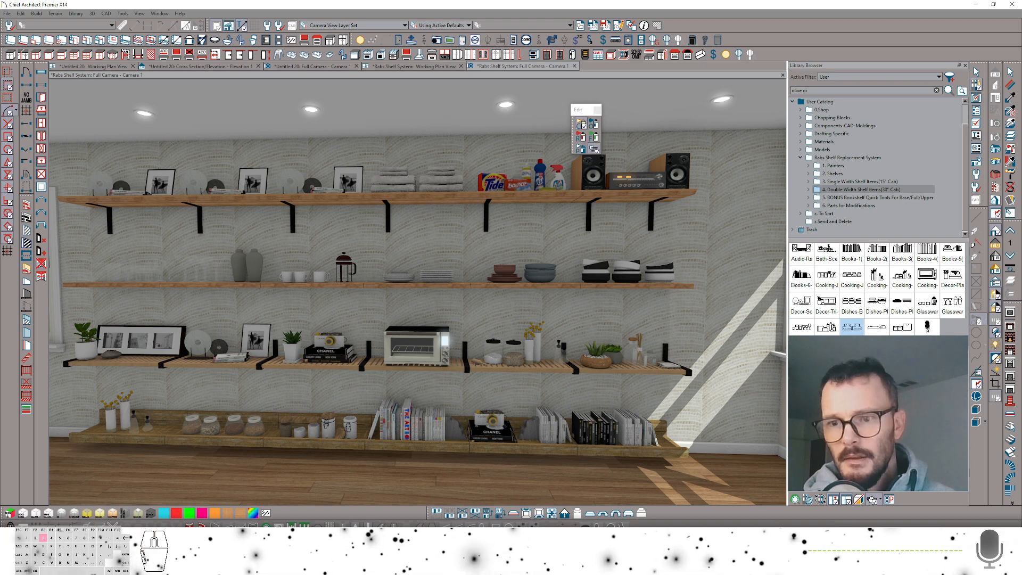
left_click(877, 327)
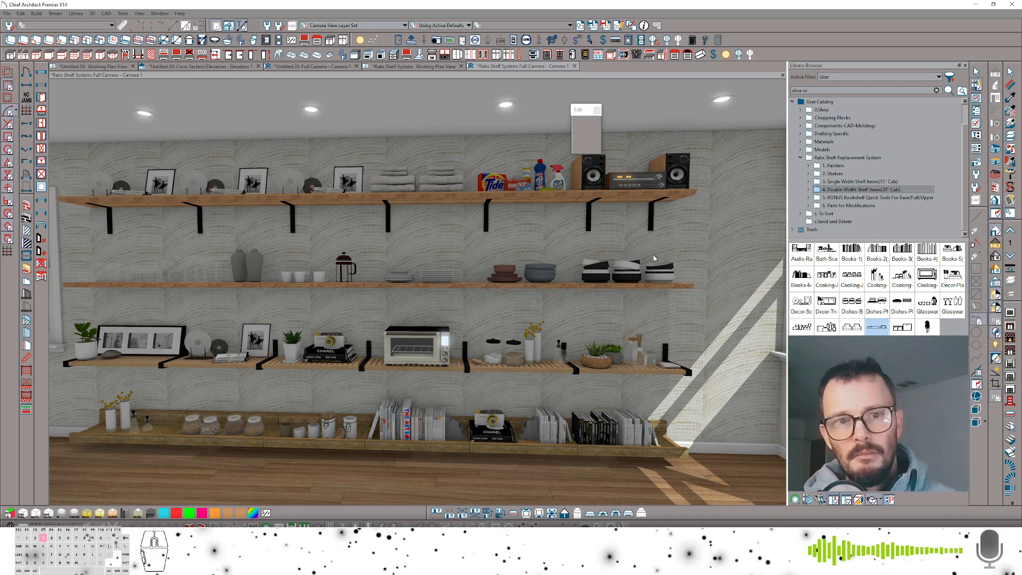
left_click(348, 184)
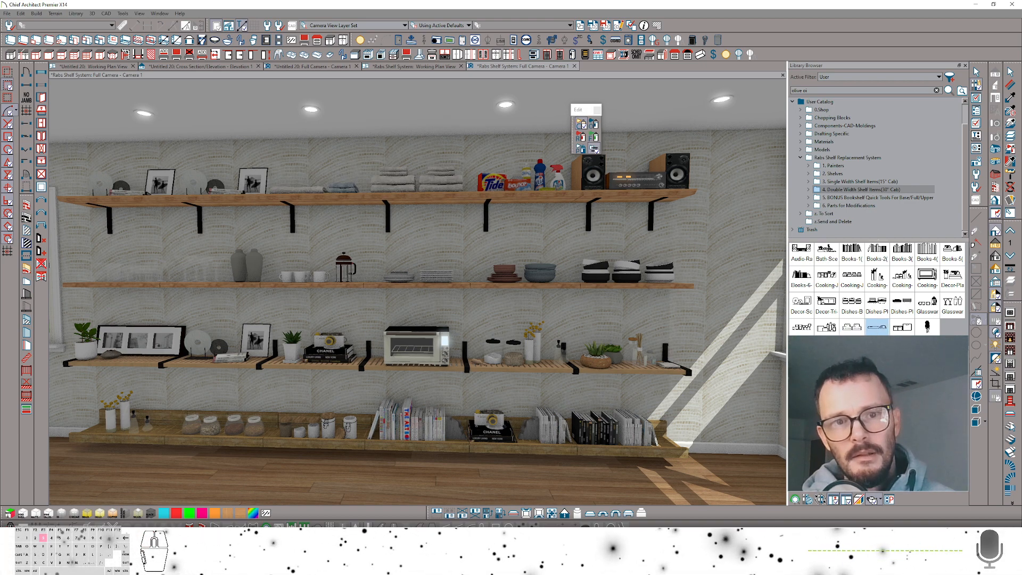
- Apply the storage-box decor beside the top row's folded towels and the hanging-plant decor to the row's last shelf
left_click(901, 328)
left_click(257, 185)
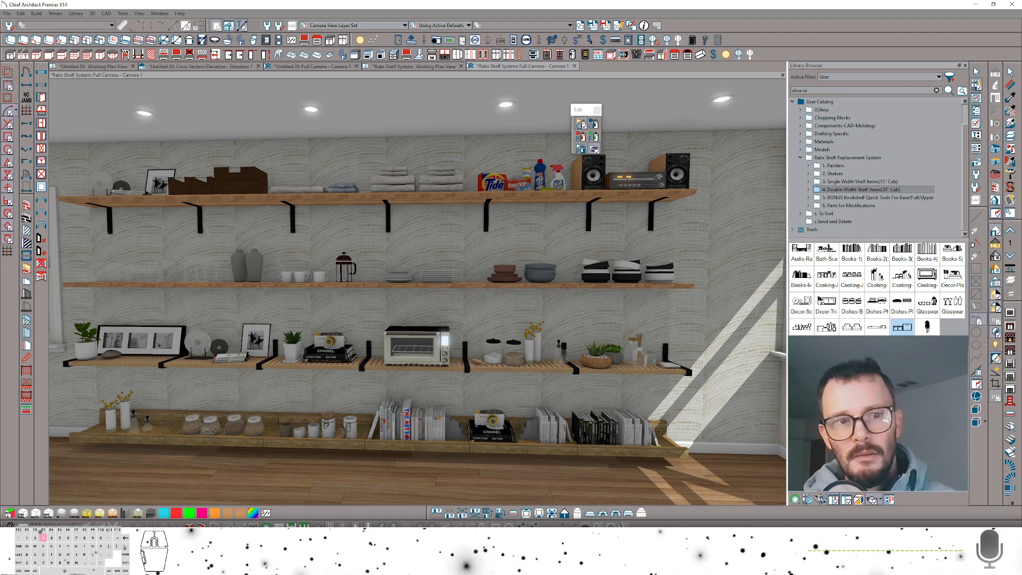
left_click(926, 326)
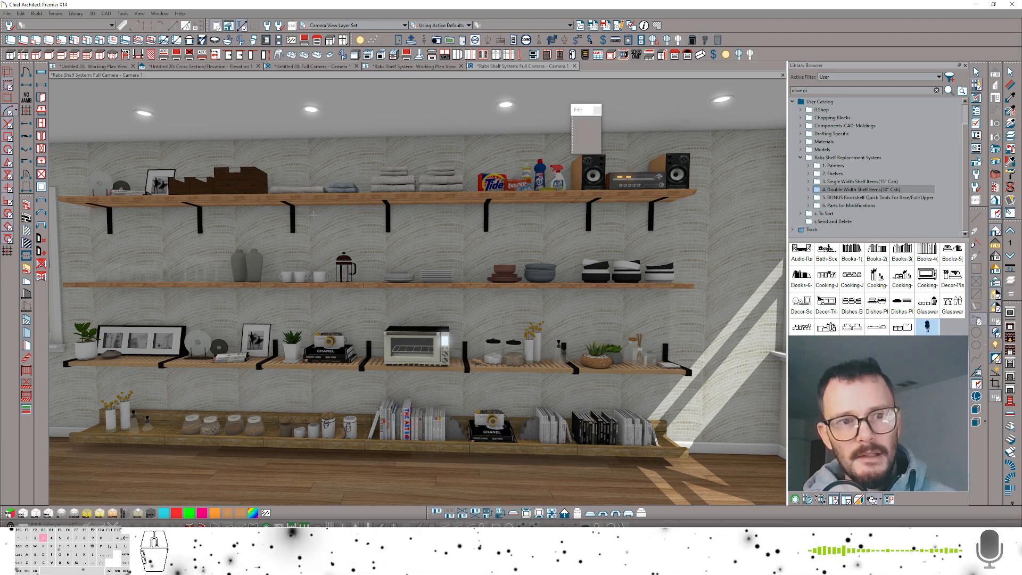
left_click(158, 192)
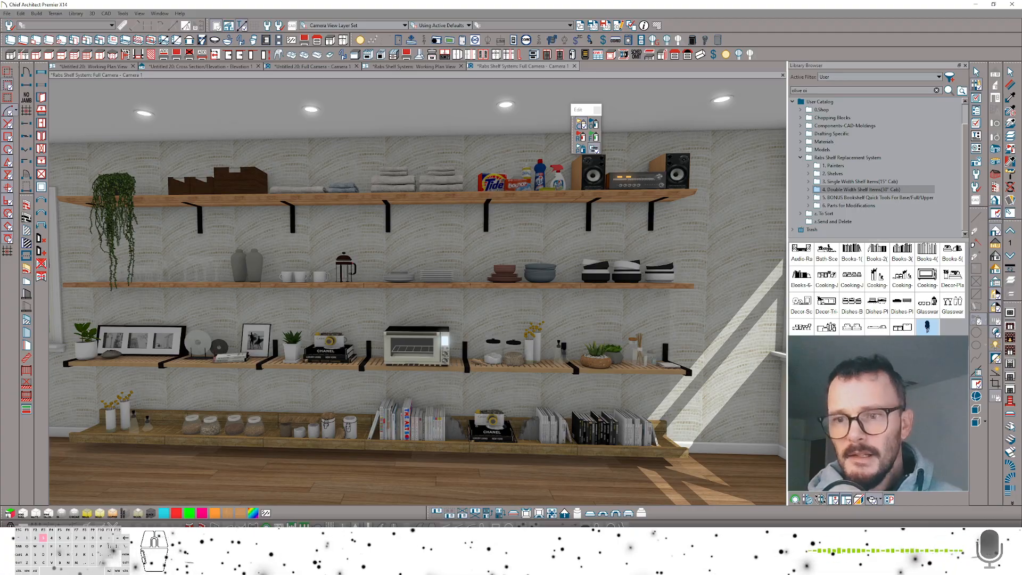
- Render the shelf wall with realistic physically based lighting and inspect the decorated shelves up close and from an angle
left_click(996, 270)
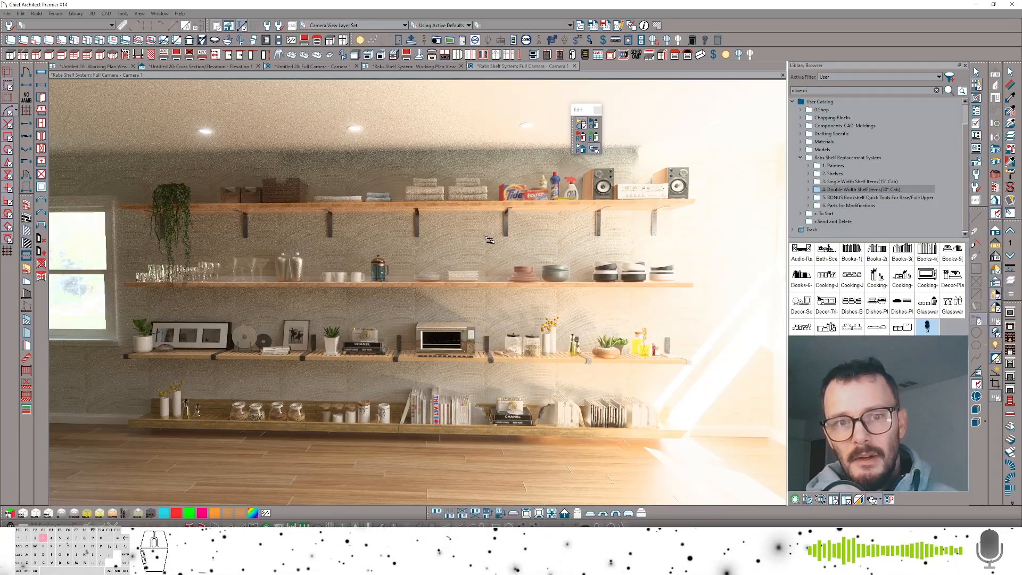
scroll(470, 223, "up", 5)
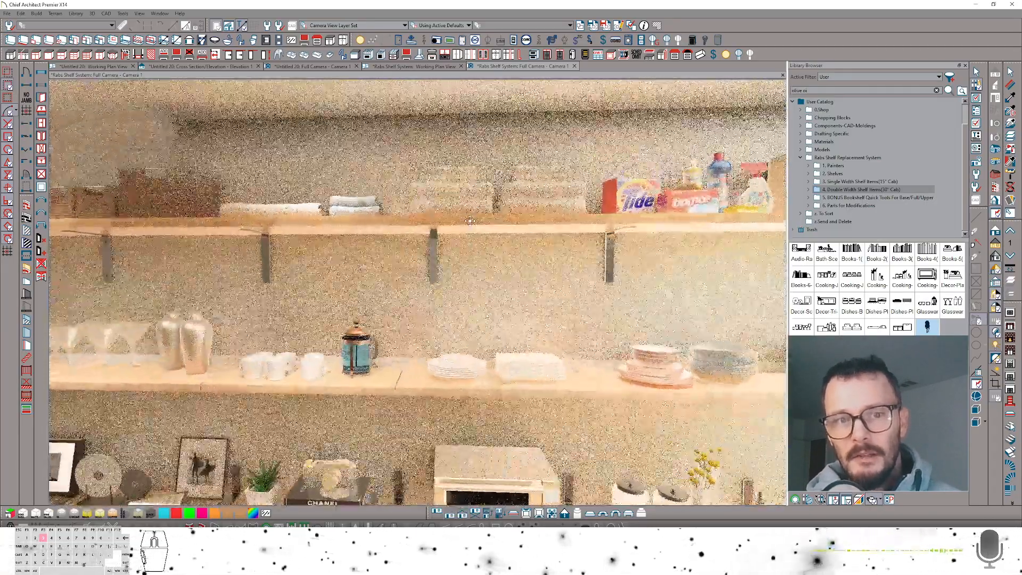
scroll(469, 220, "up", 2)
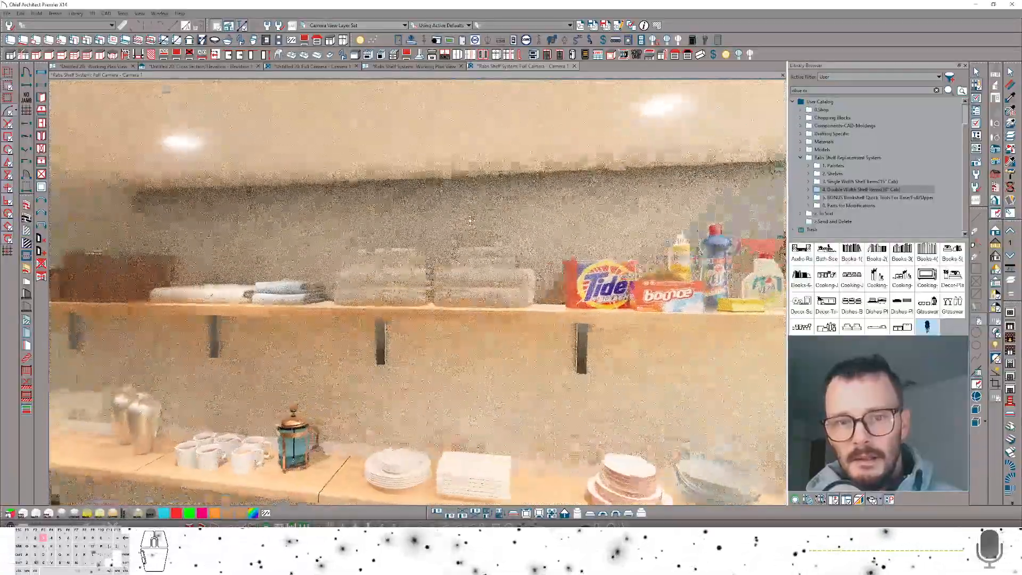
scroll(470, 221, "down", 4)
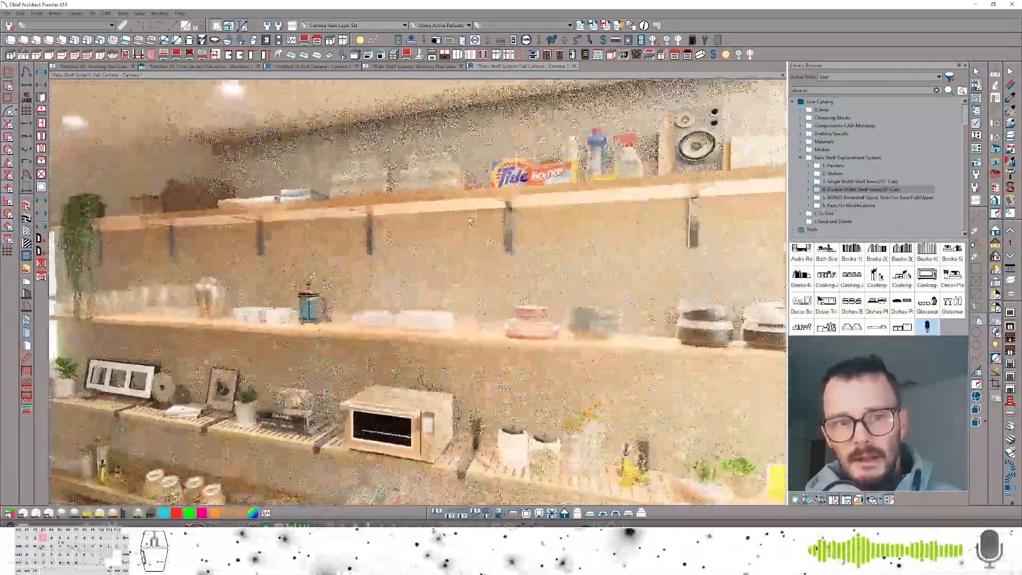
scroll(470, 220, "down", 4)
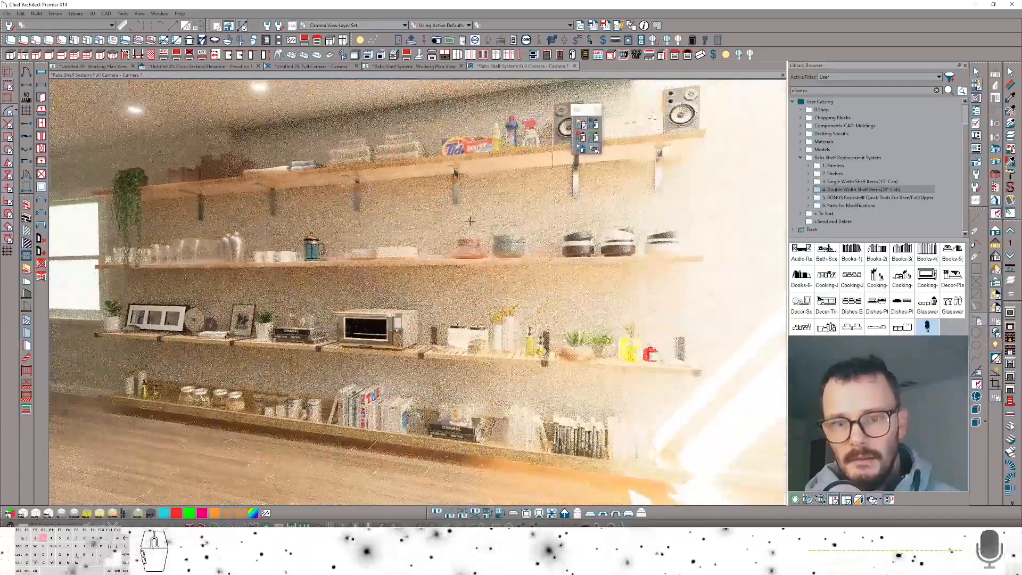
middle_click_drag(470, 221, 470, 220)
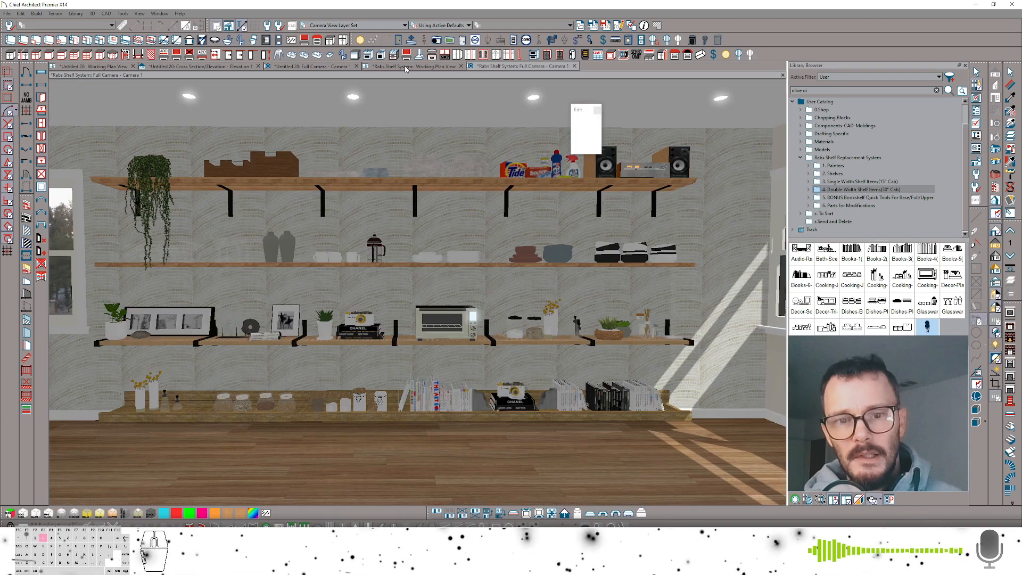
- Delete all the existing shelf cabinets along the wall in the working plan view
left_click(406, 67)
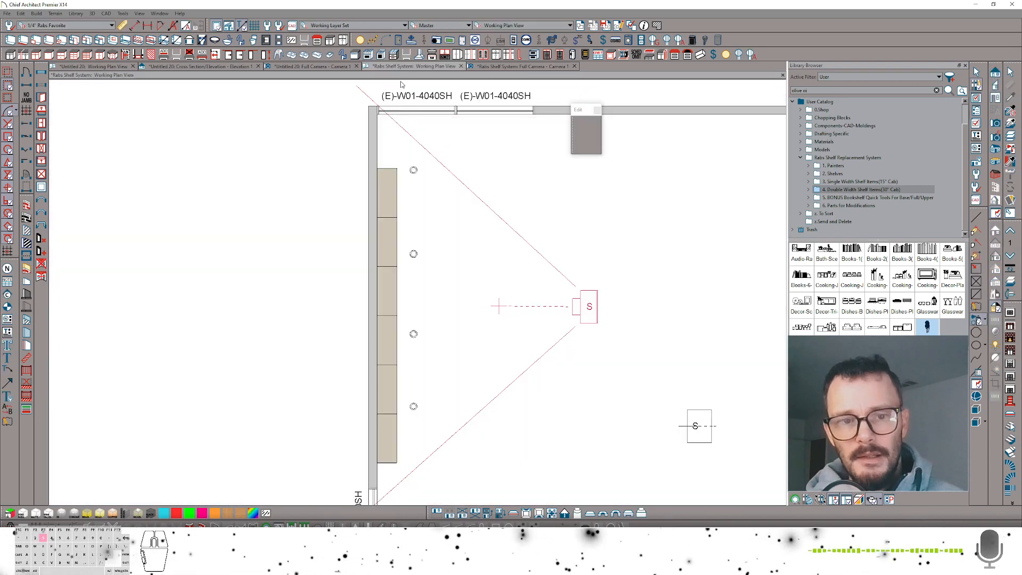
left_click(398, 160)
left_click_drag(396, 149, 281, 433)
key("Delete")
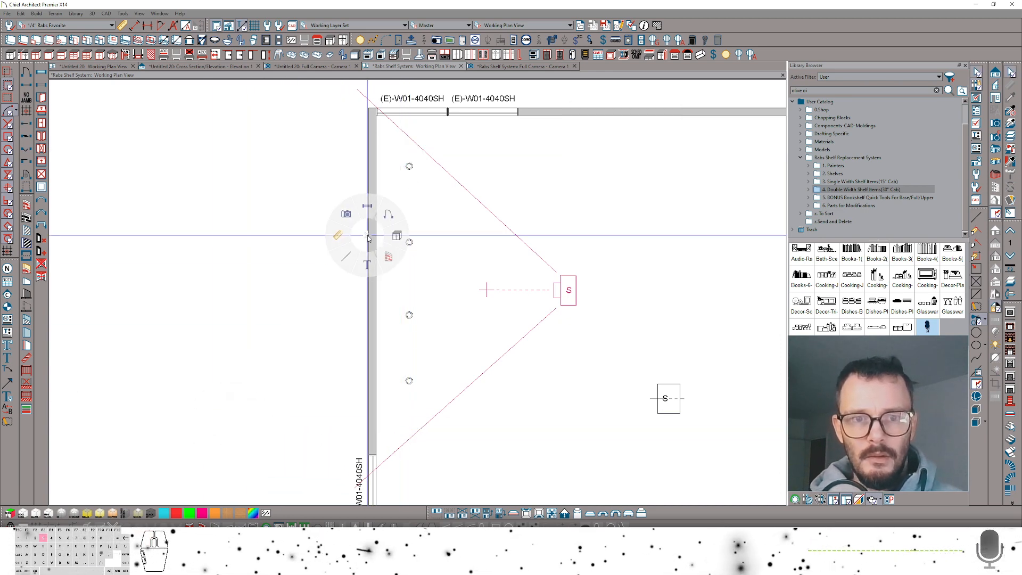
- Place a single cabinet against the wall near the upper corner of the plan and apply the single-width potted-plant shelf painter to it
left_click(397, 235)
left_click(381, 169)
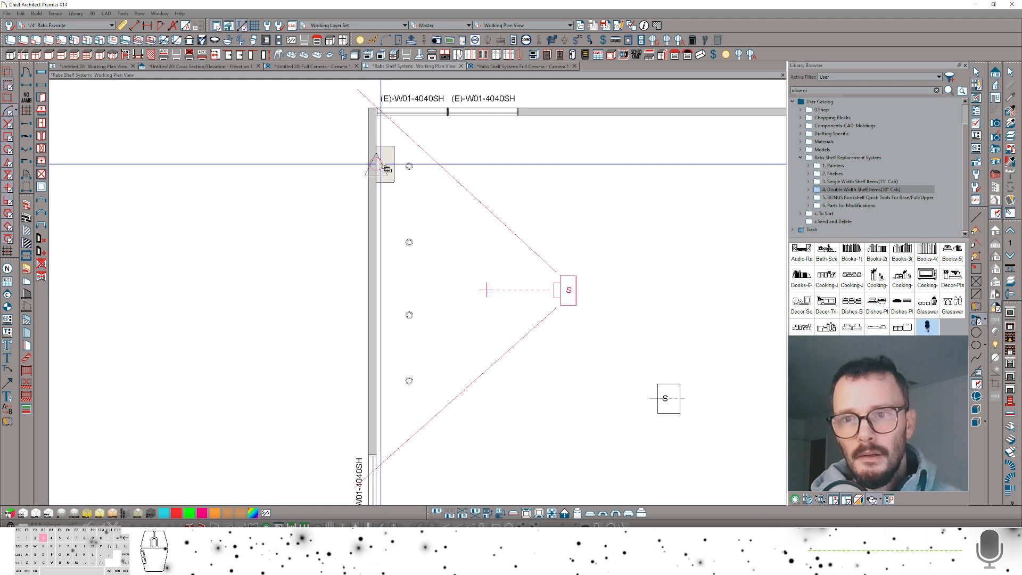
left_click(837, 167)
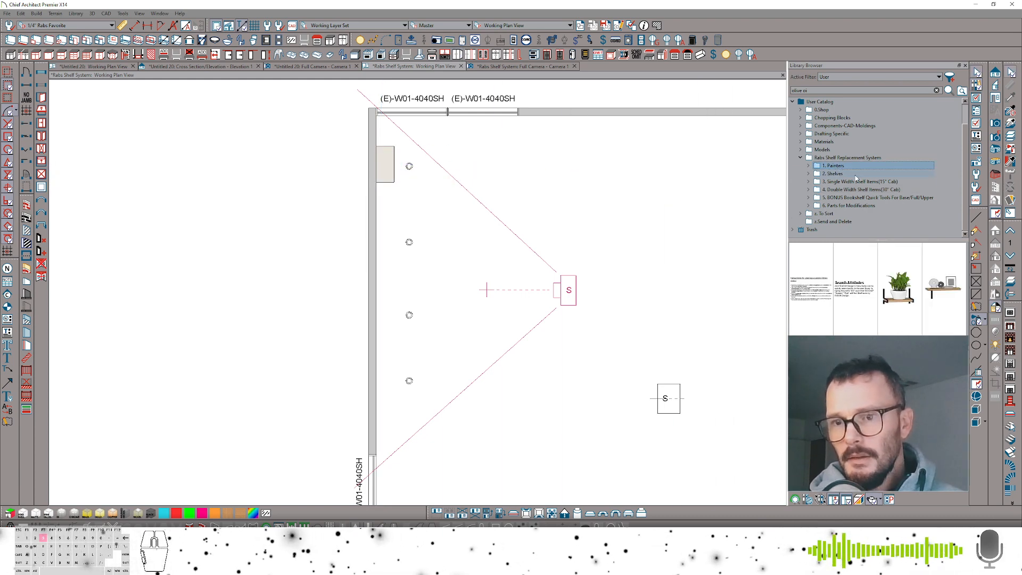
left_click(915, 296)
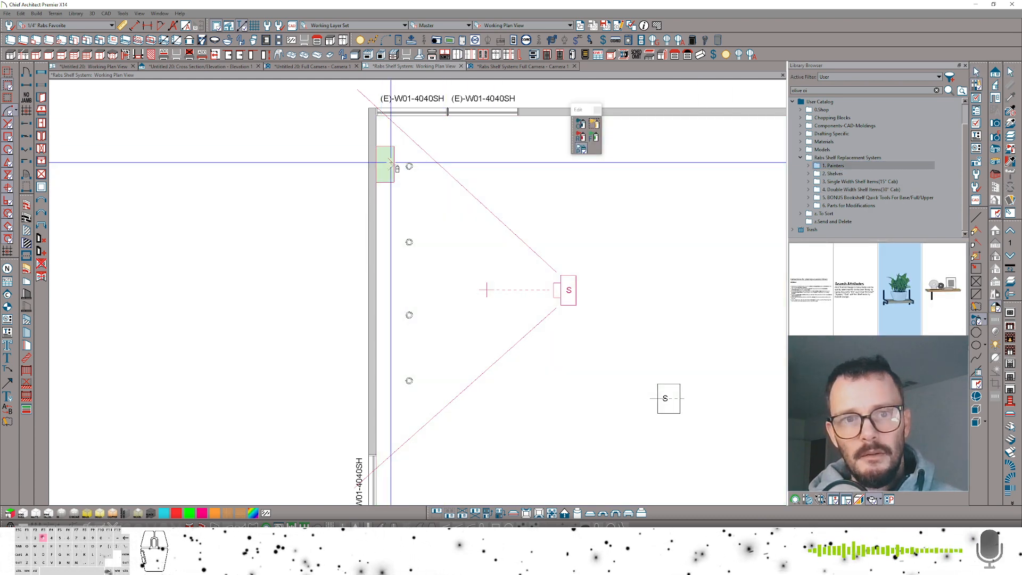
- In the full camera view, multiple-copy the plant shelf at a 15" primary offset to form a continuous row along the wall
left_click(490, 67)
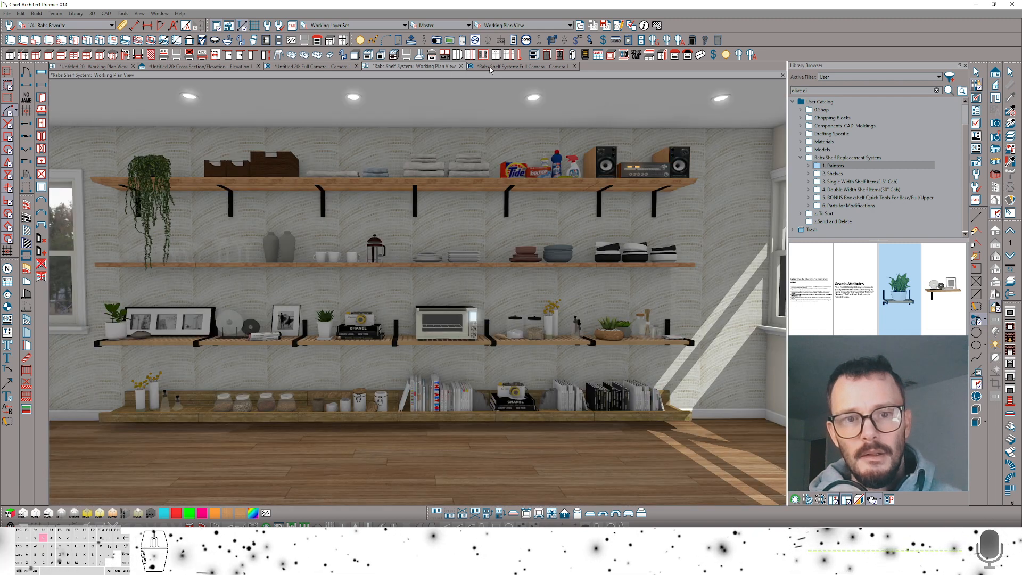
left_click(642, 298)
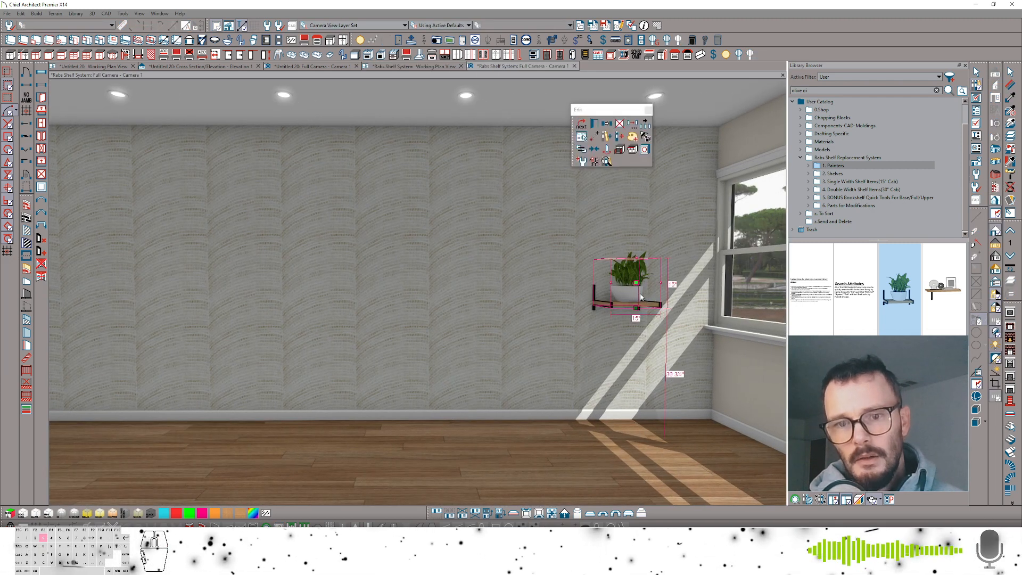
key("3")
left_click(639, 264)
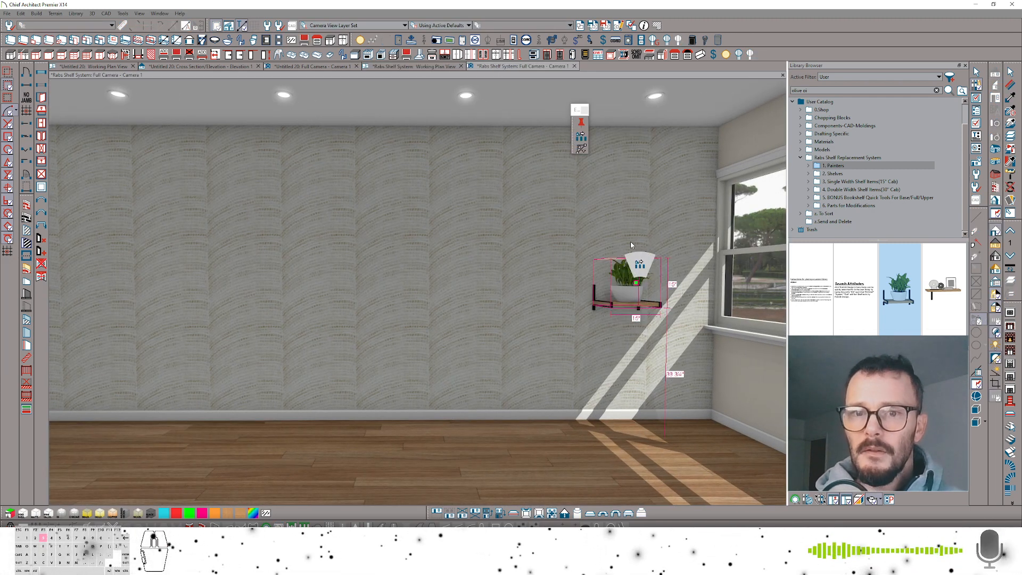
key("3")
left_click(630, 212)
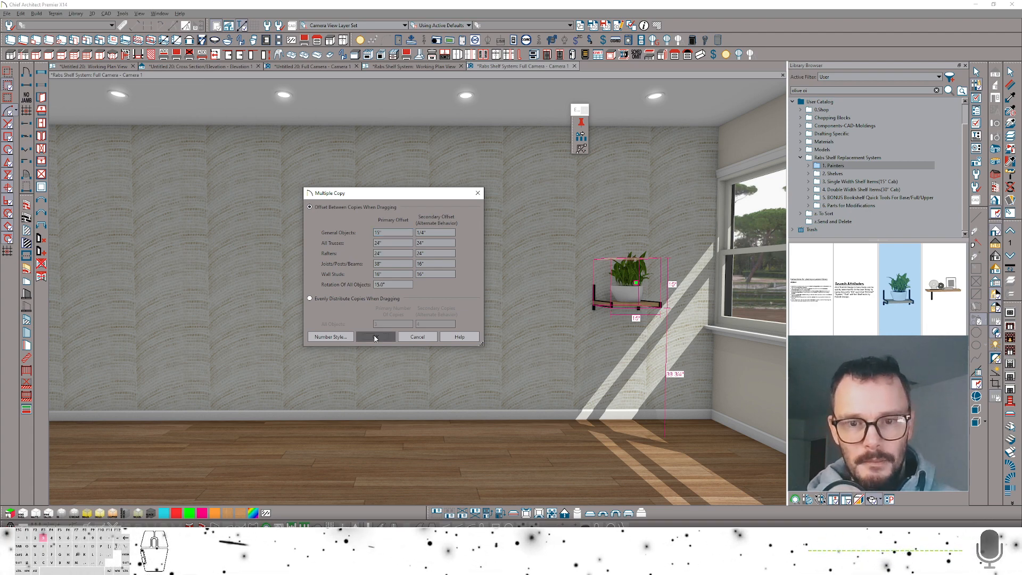
left_click(375, 336)
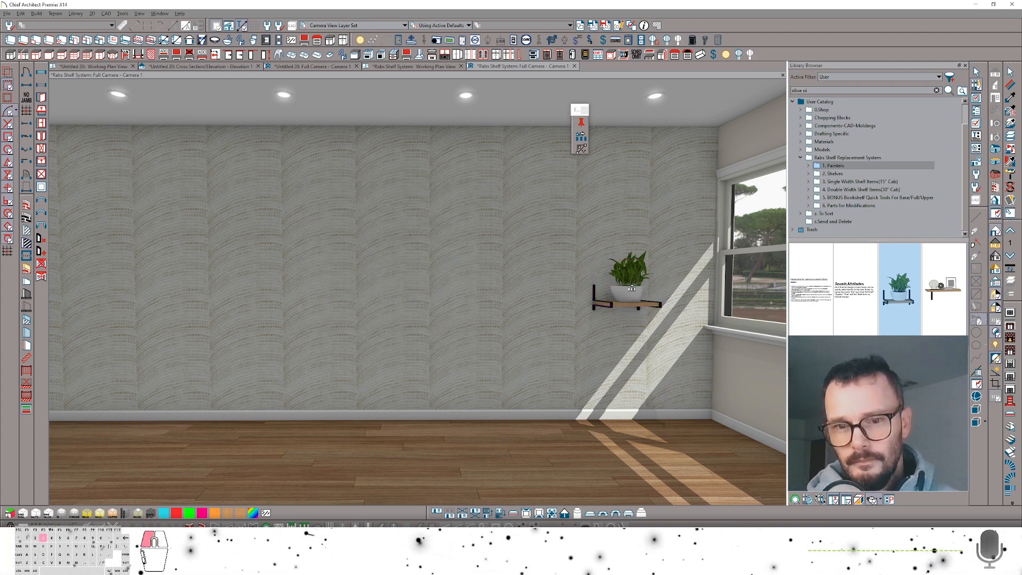
left_click_drag(631, 288, 85, 271)
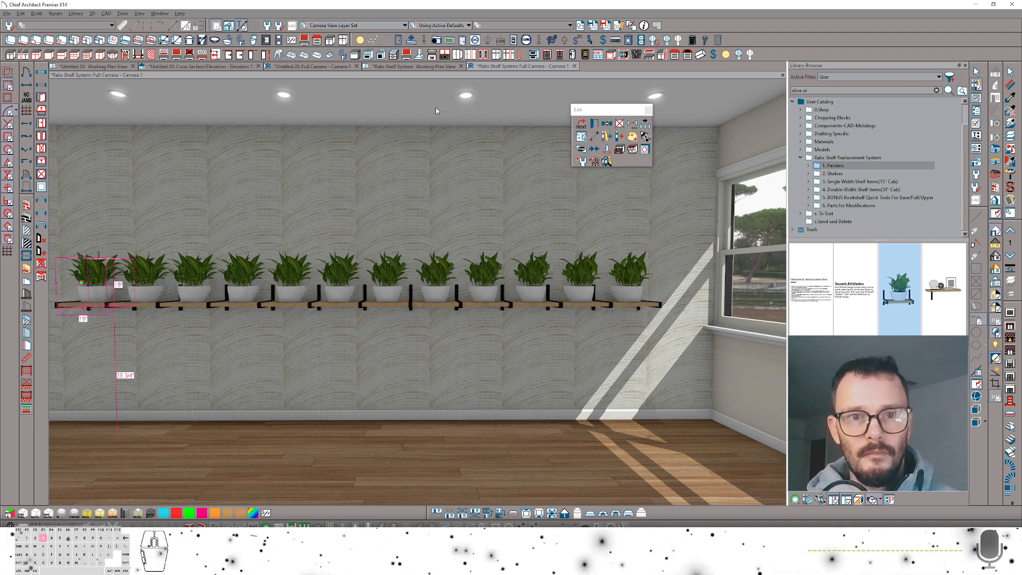
- From the single-width shelf items, apply Audio-Rabs SX-1980 to the shelf nearest the sunlit window and Bath-Scent and Towel to its neighbour
left_click(808, 182)
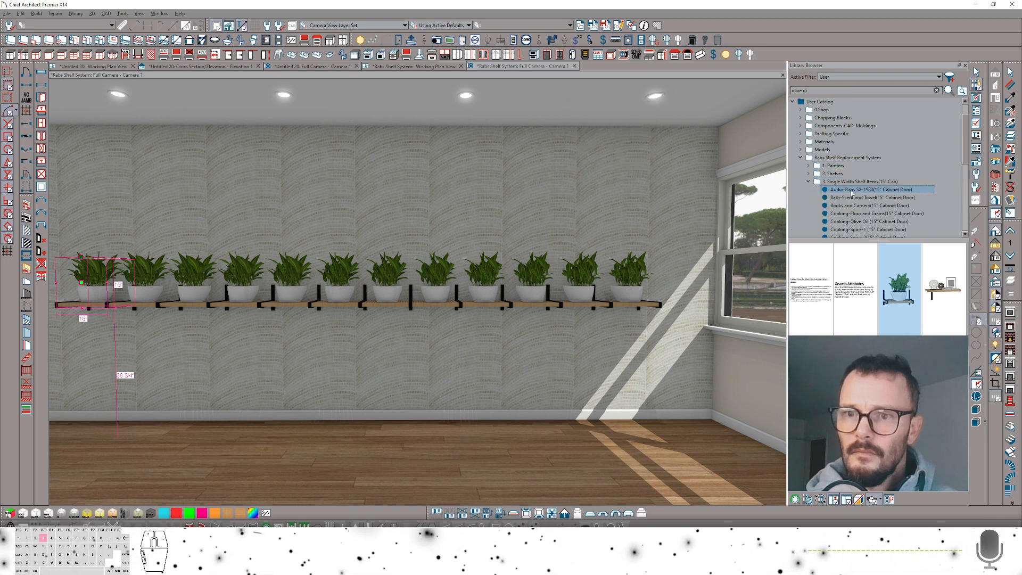
left_click(867, 190)
left_click(639, 296)
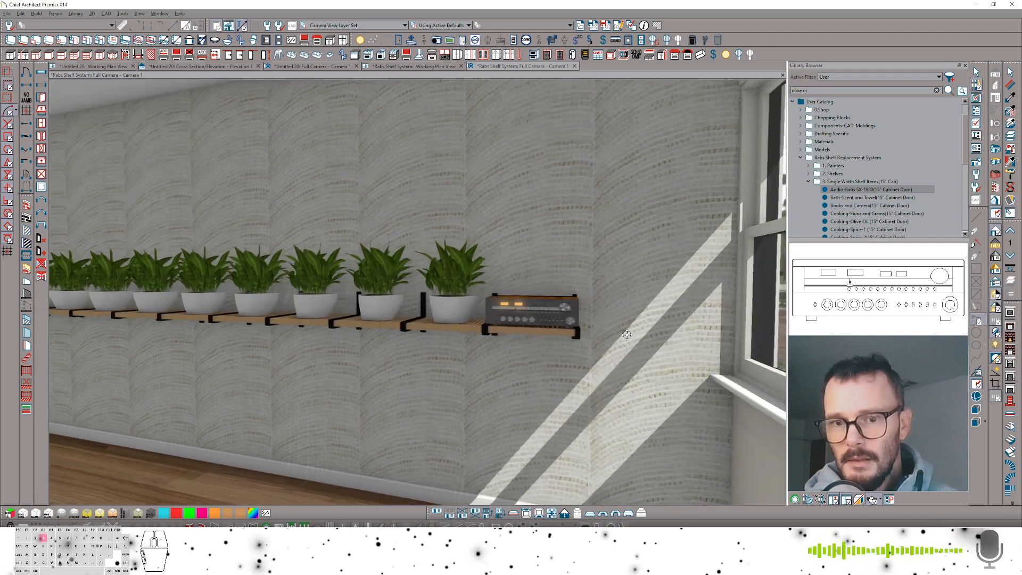
left_click(866, 198)
left_click(487, 319)
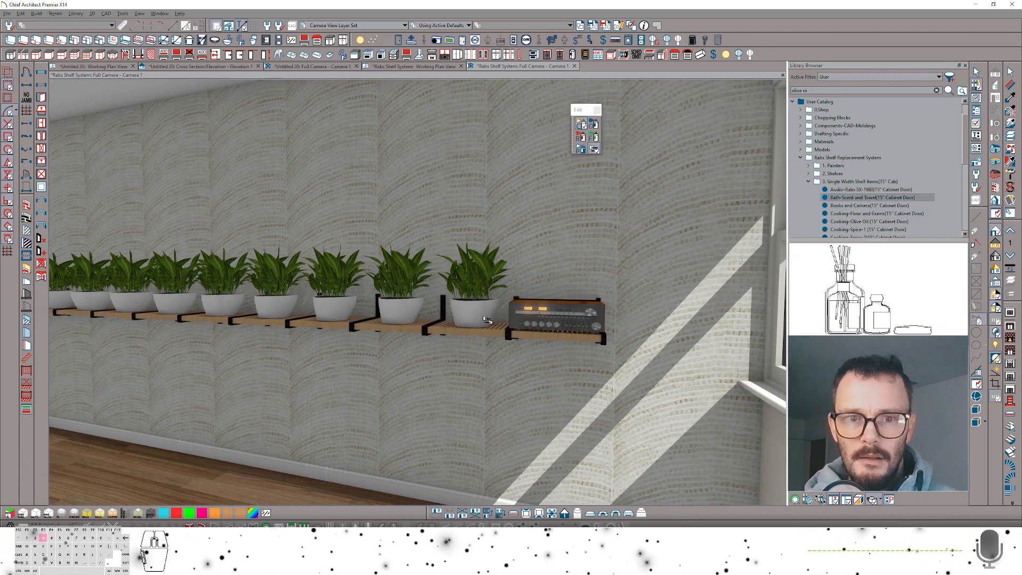
middle_click_drag(657, 264, 674, 264)
- Apply the Books and Camera, Cooking-Flour and Grains, and Cooking-Olive Oil decor to the shelves following the scent and towel shelf
left_click(869, 205)
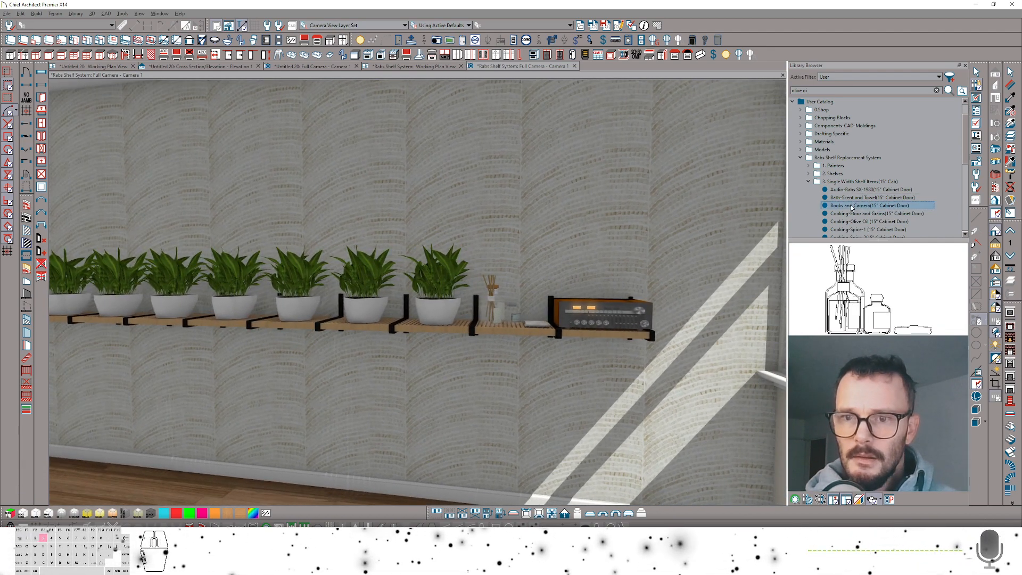
left_click(442, 310)
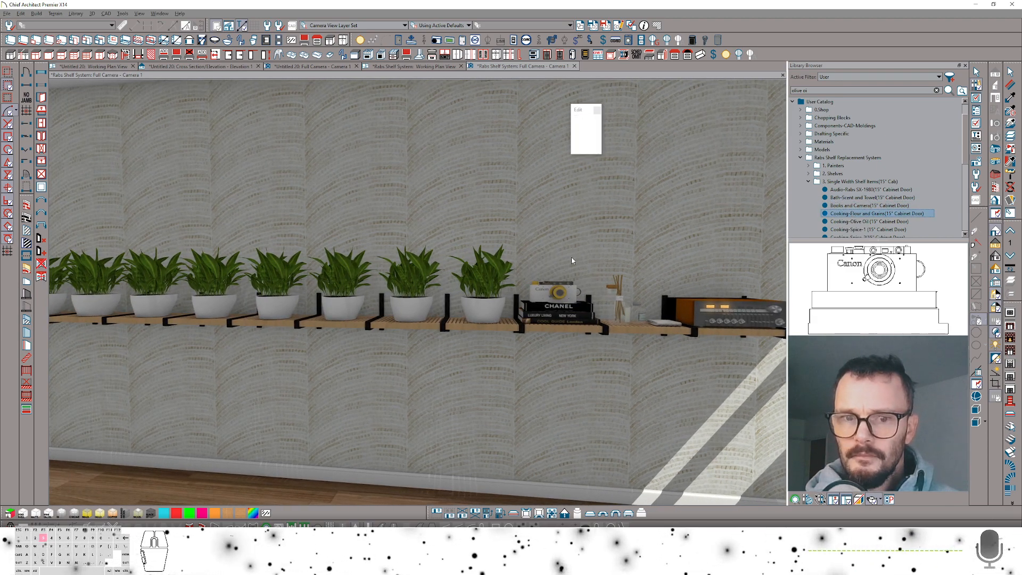
middle_click_drag(606, 272, 693, 260)
left_click(869, 221)
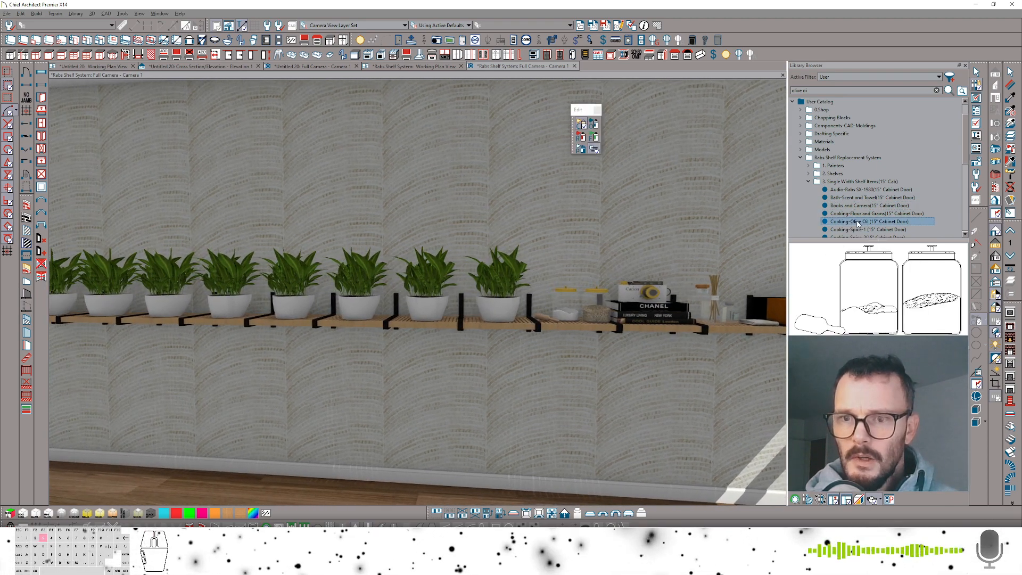
left_click(507, 310)
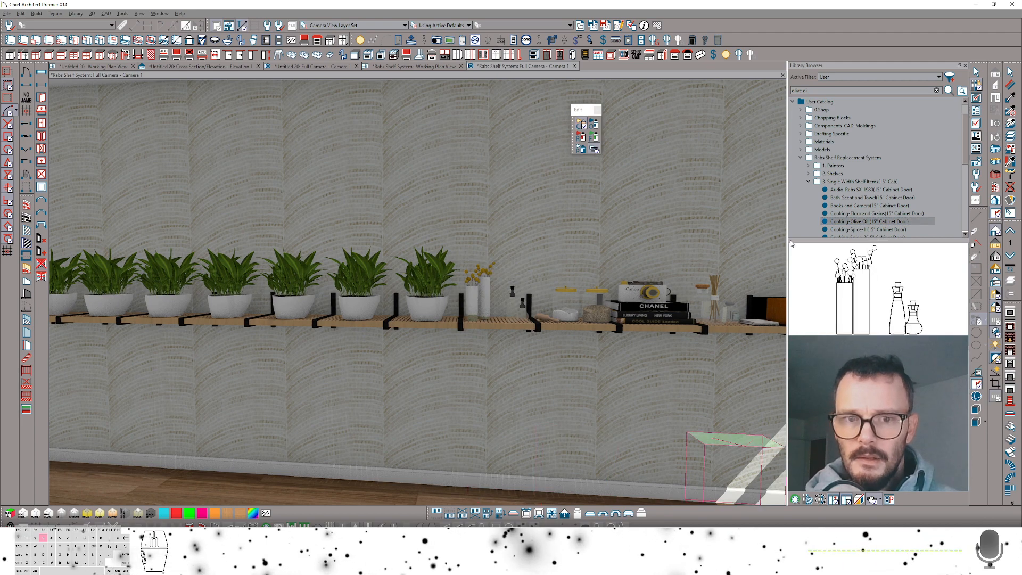
- Apply the Cooking-Spice-1 decor beside the olive oil shelf and the Decor-Books and Frame set to the following shelf
left_click(845, 229)
left_click(427, 316)
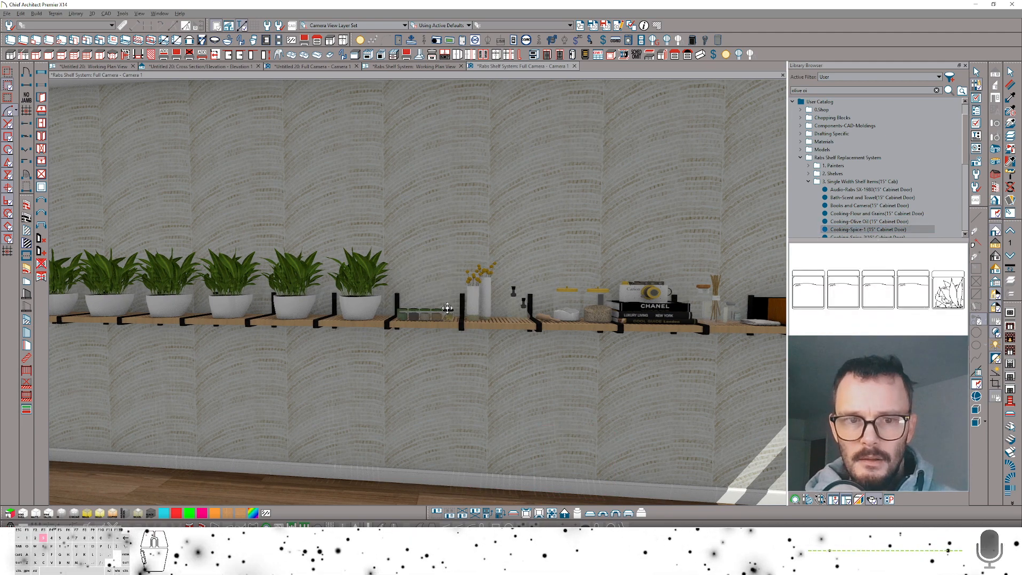
middle_click_drag(426, 315, 506, 331)
scroll(513, 315, "up", 4)
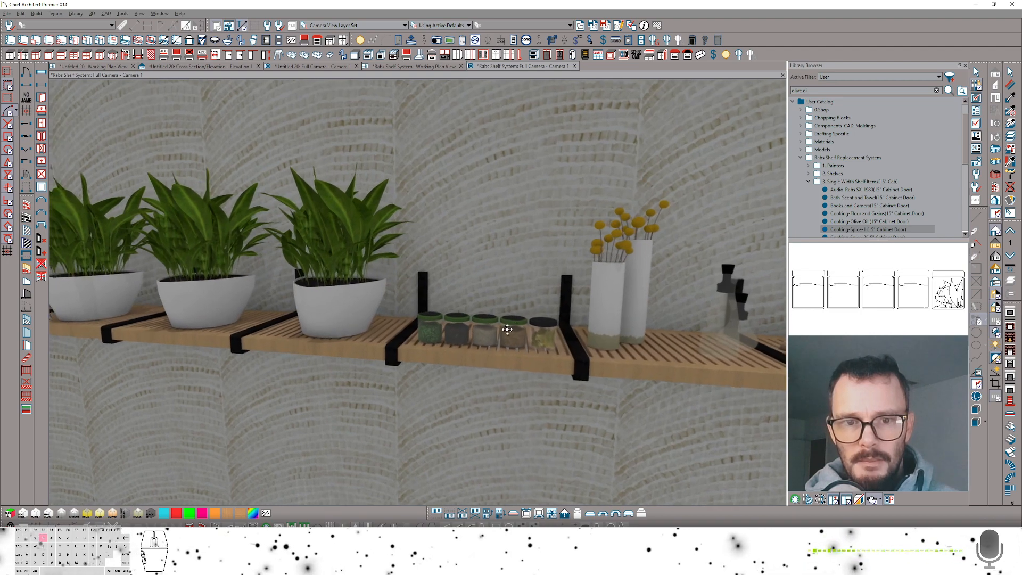
scroll(759, 257, "down", 4)
scroll(851, 227, "down", 1)
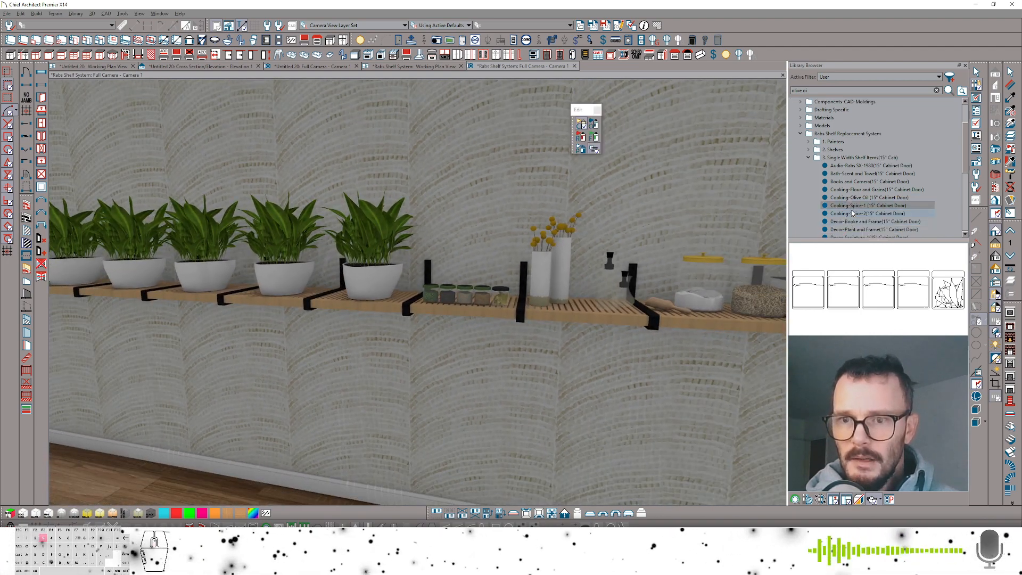
left_click(851, 221)
left_click(398, 273)
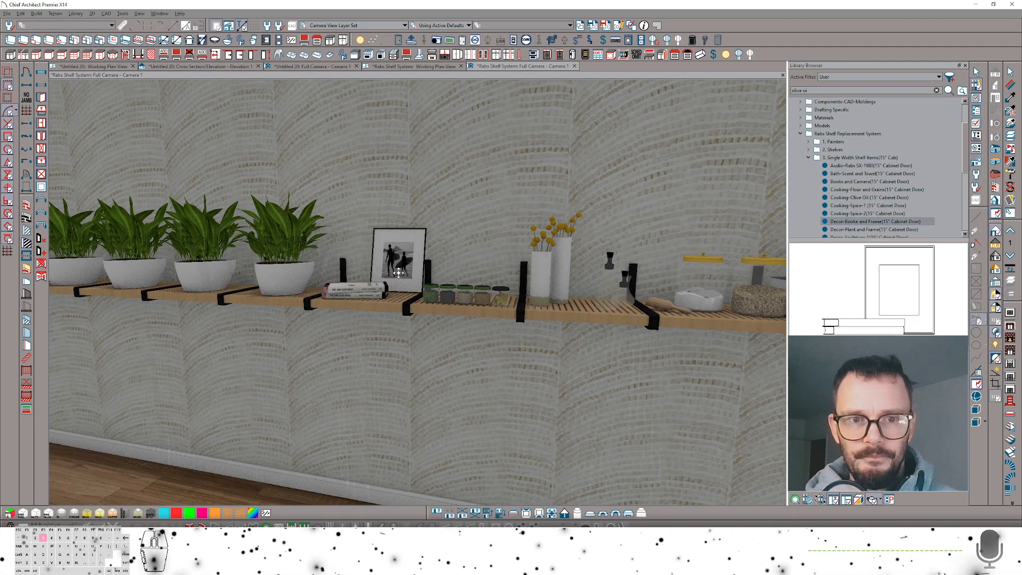
scroll(398, 272, "down", 3)
middle_click_drag(398, 272, 519, 275)
- Apply the Decor-Plant and Frame set beside the books and frame, and Decor-Sculpture-1 to the following shelf
left_click(850, 230)
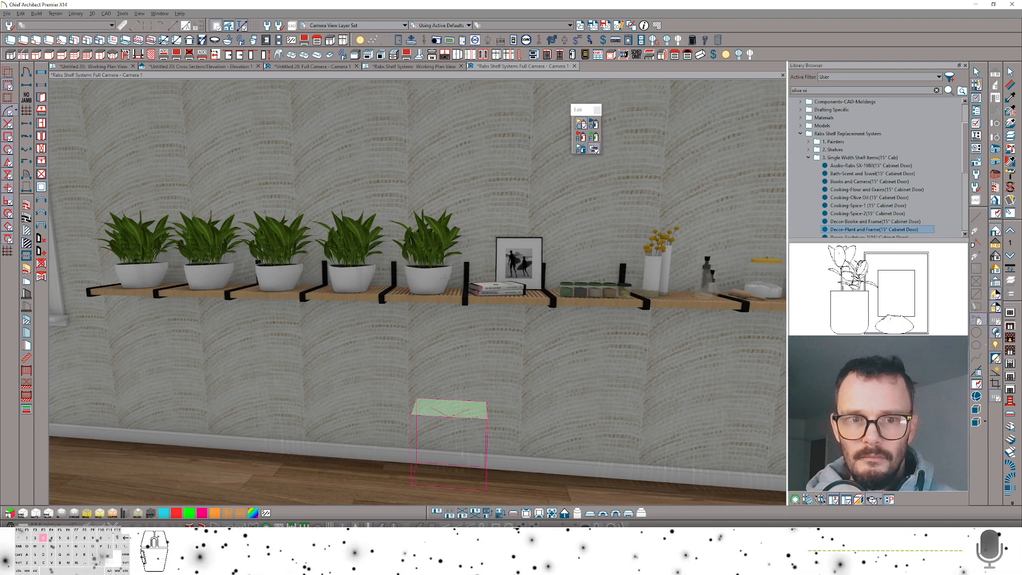
left_click(433, 279)
middle_click_drag(432, 280, 420, 280)
scroll(421, 280, "down", 2)
scroll(863, 228, "down", 1)
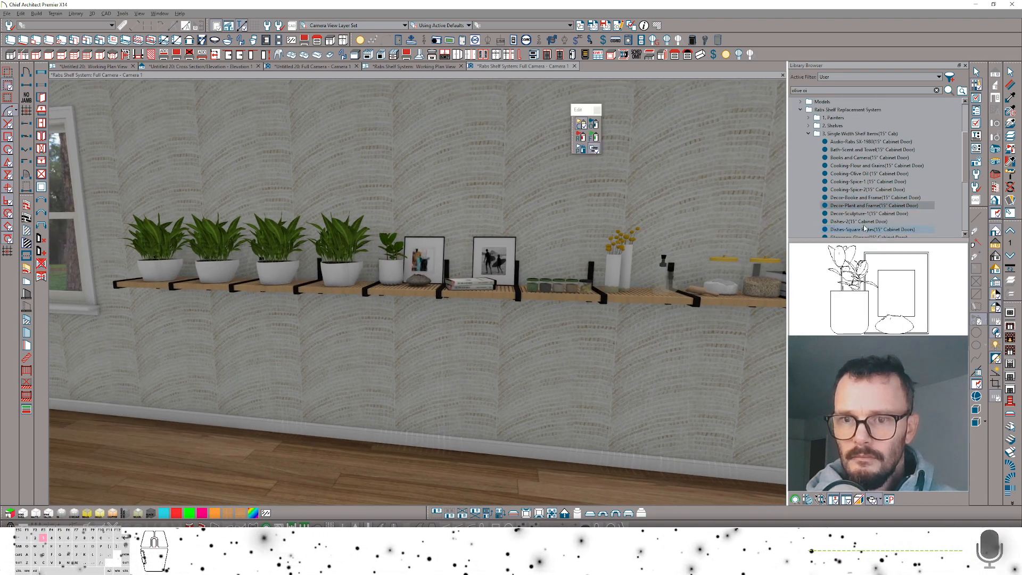
left_click(864, 214)
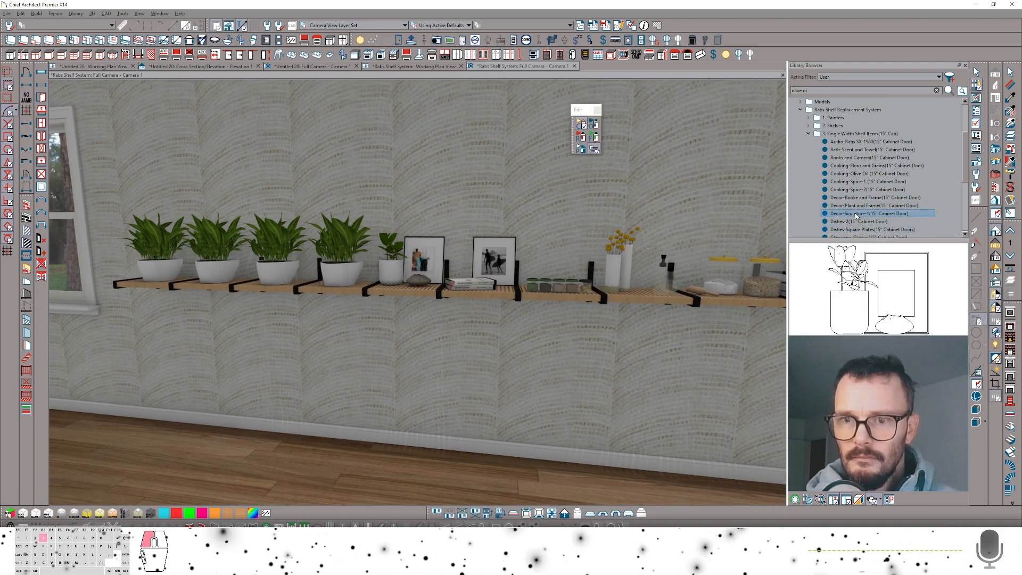
left_click(345, 269)
- Apply the Dishes-2 decor beside the sculptures and the Dishes-Square Plates decor to the following shelf
scroll(852, 202, "down", 1)
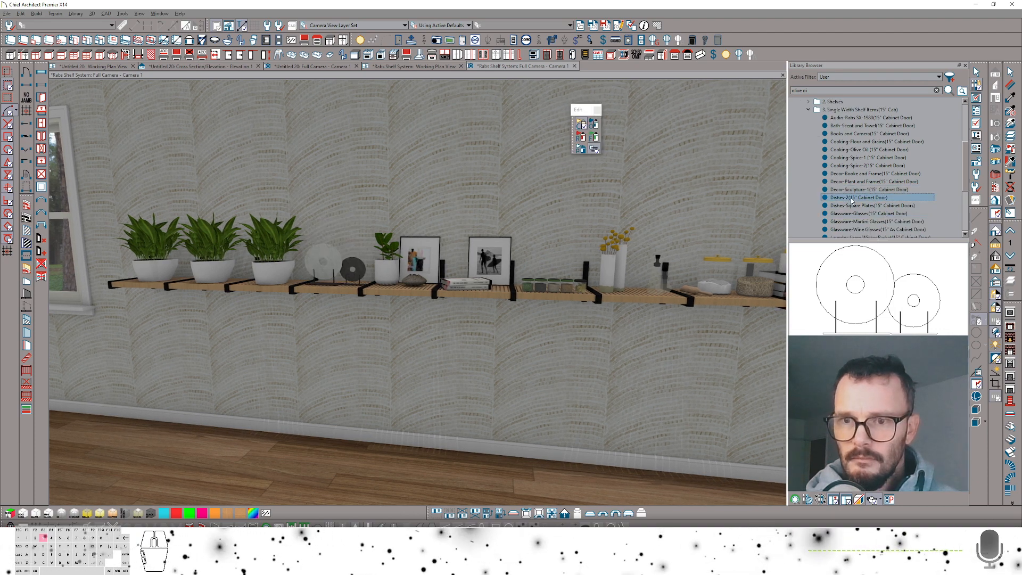
left_click(850, 199)
left_click(280, 271)
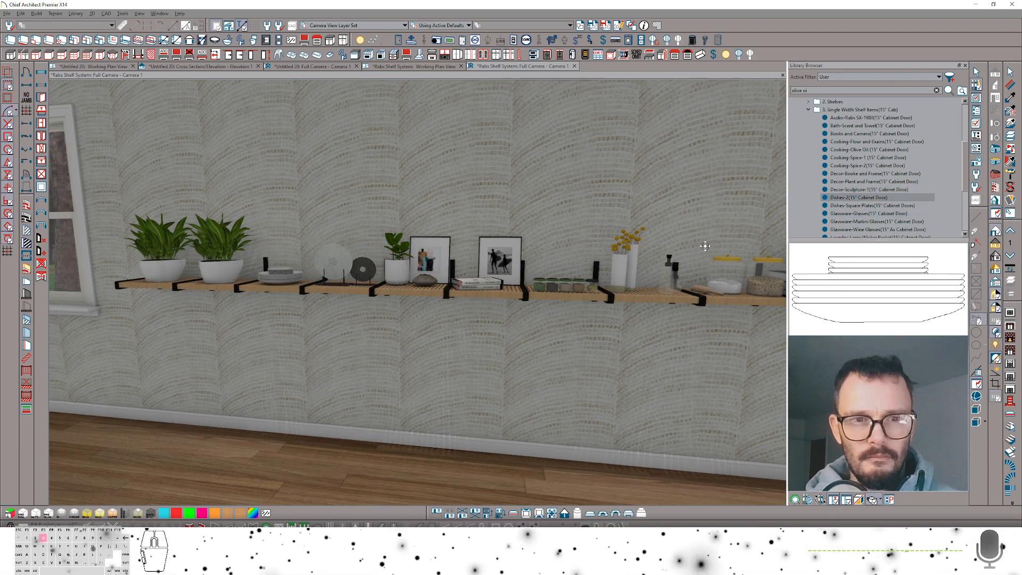
left_click(855, 207)
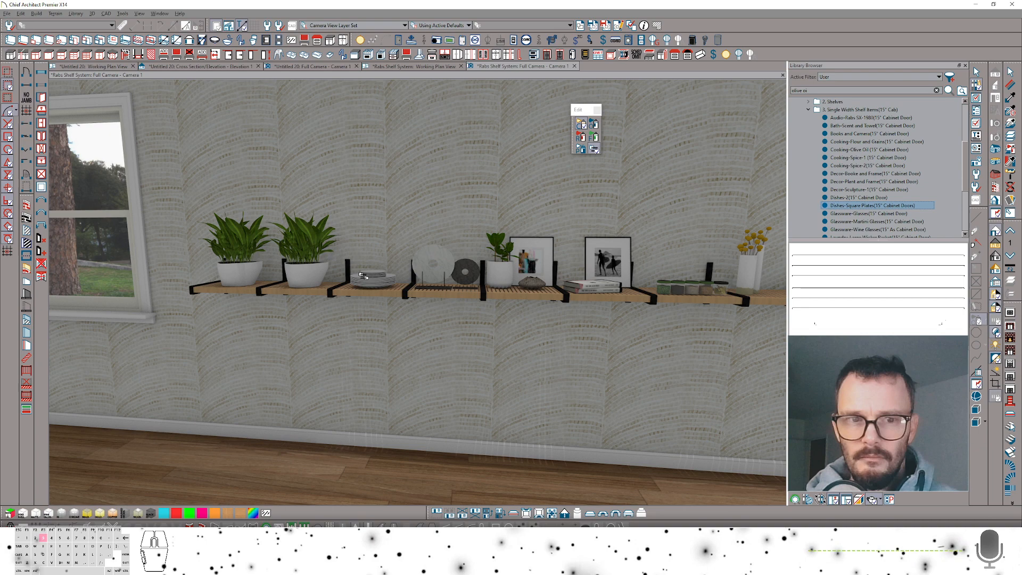
left_click(301, 274)
- Copy the seven shelves from the audio receiver to the books and frame straight down to start a lower row
scroll(878, 202, "down", 2)
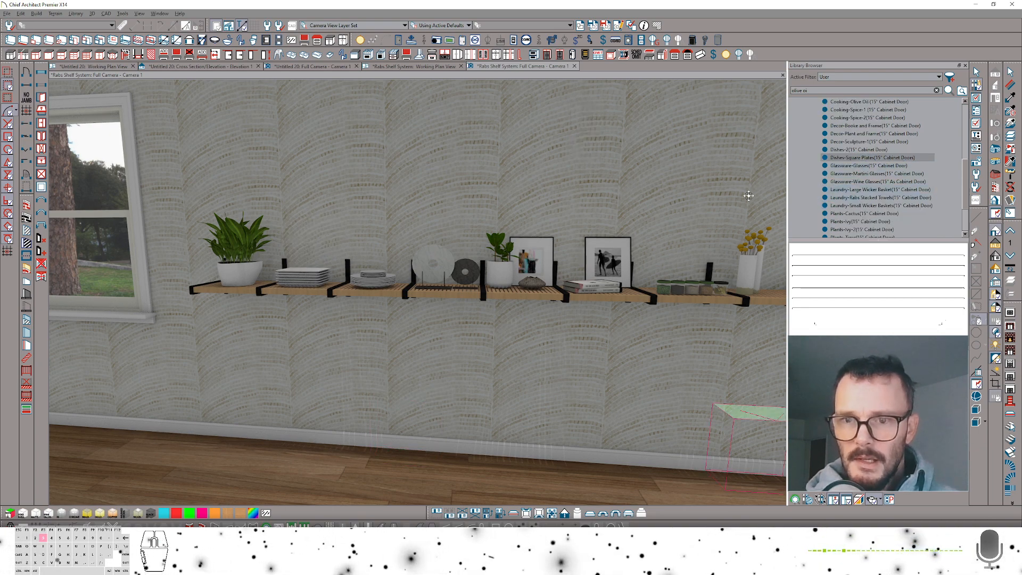
scroll(748, 195, "down", 4)
middle_click_drag(564, 221, 424, 219)
key("space")
left_click(706, 286)
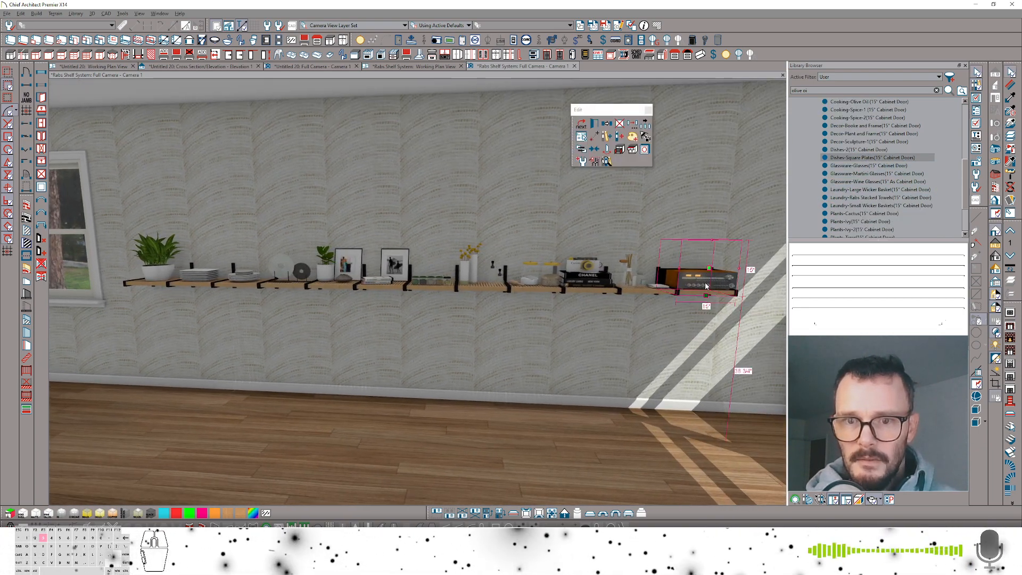
left_click(643, 289, "shift")
left_click(574, 290, "shift")
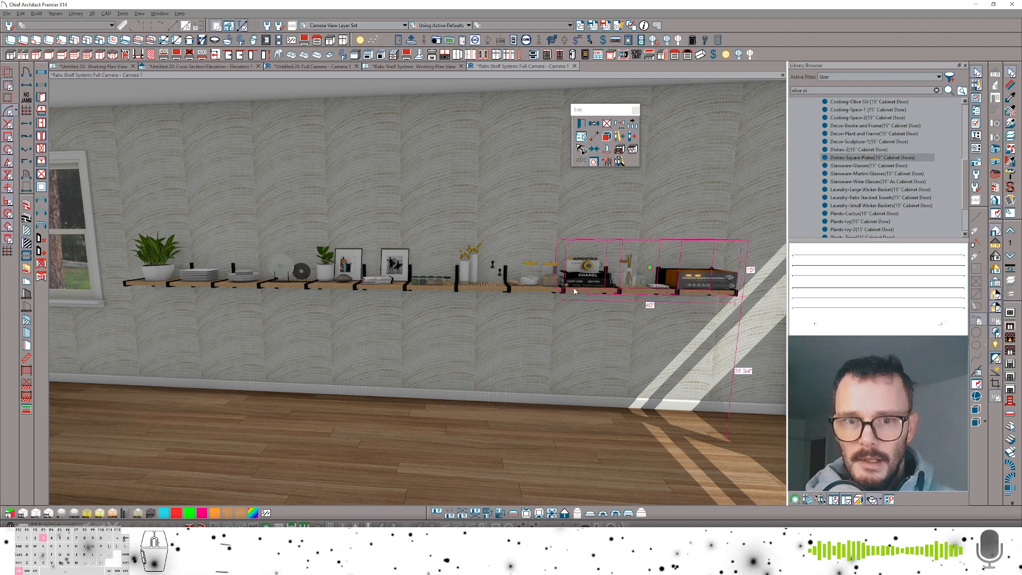
left_click(475, 288, "shift")
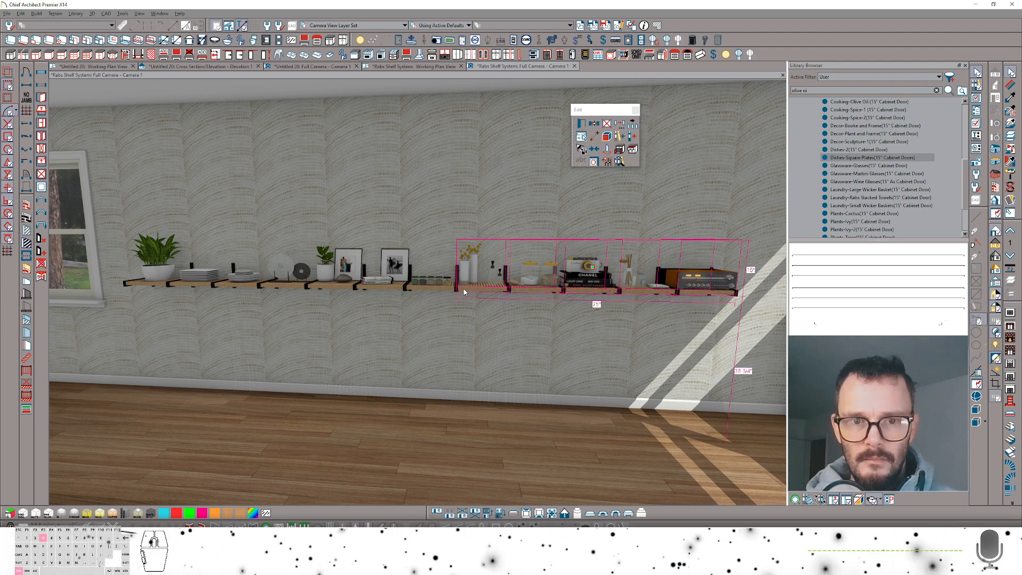
left_click(435, 286, "shift")
left_click(379, 288, "shift")
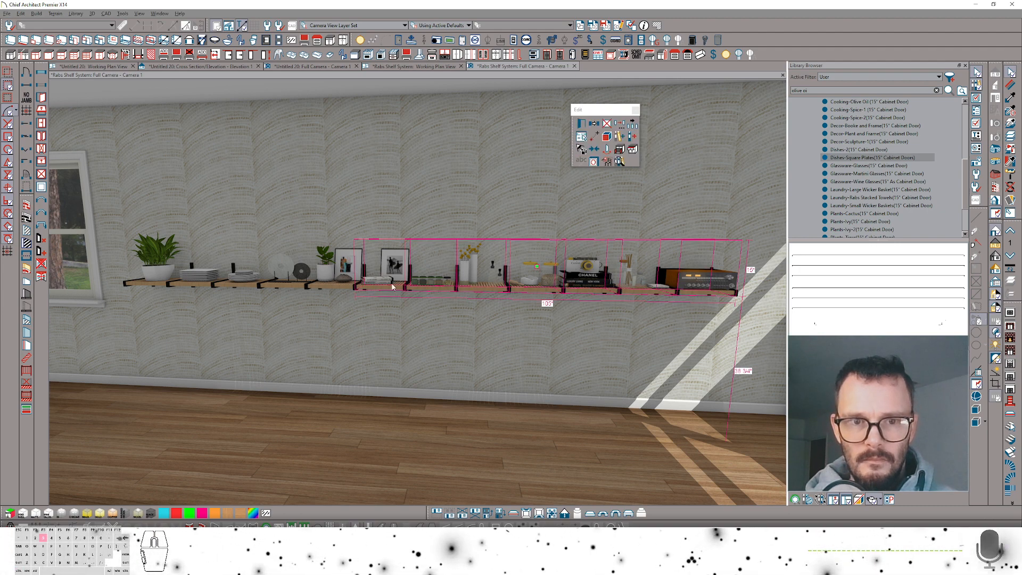
left_click(535, 275, "shift")
left_click_drag(539, 266, 534, 342)
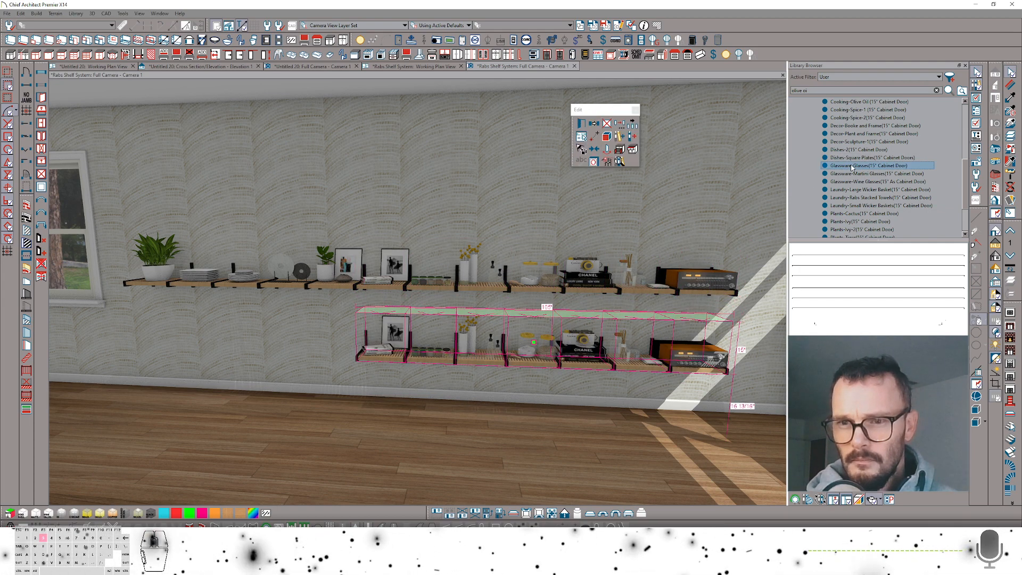
- Apply the Glassware-Glasses, Glassware-Martini Glasses and Glassware-Wine Glasses decor to the first three lower shelves, starting from the sunlit end
left_click(851, 166)
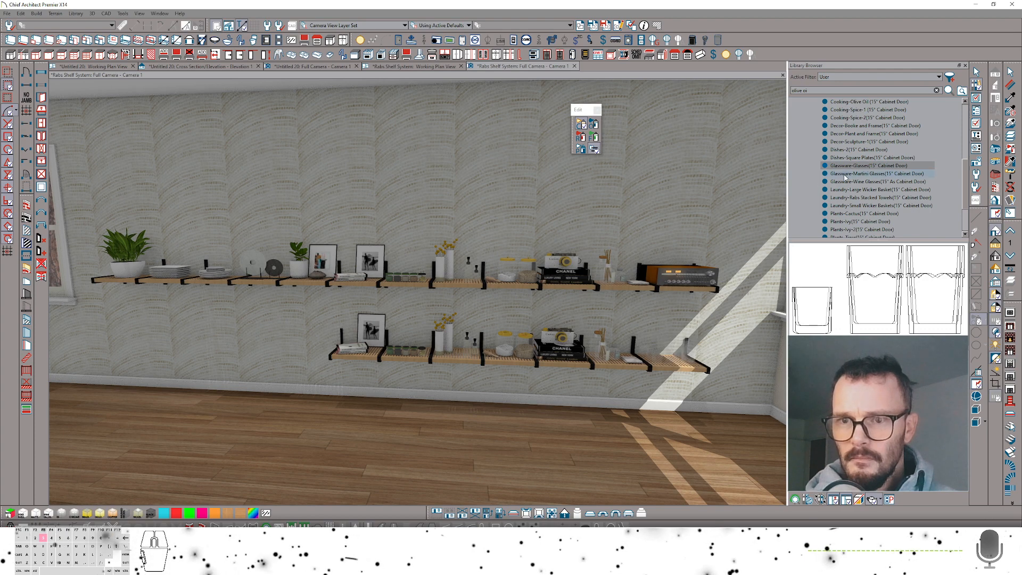
left_click(876, 174)
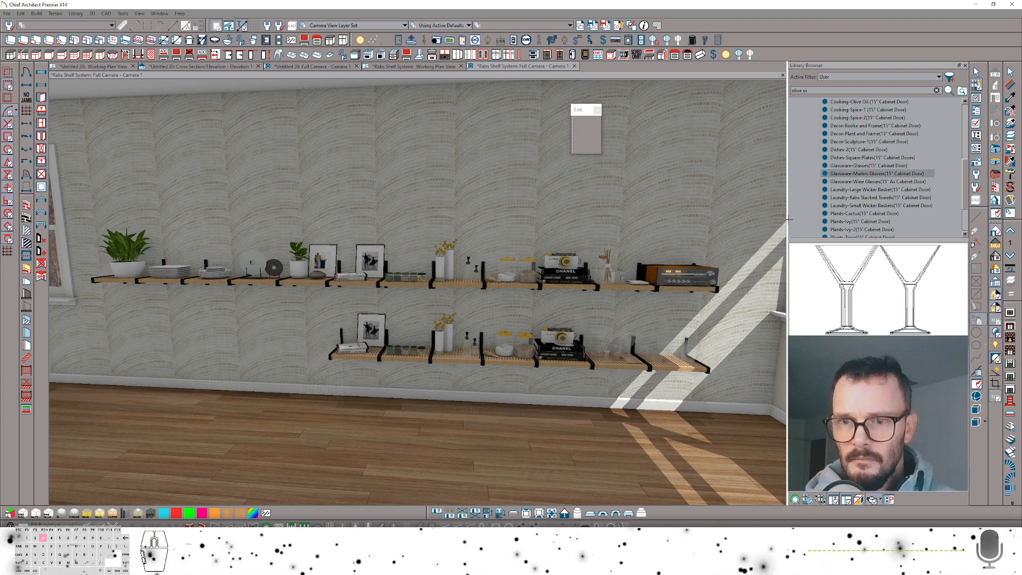
left_click(852, 182)
left_click(578, 358)
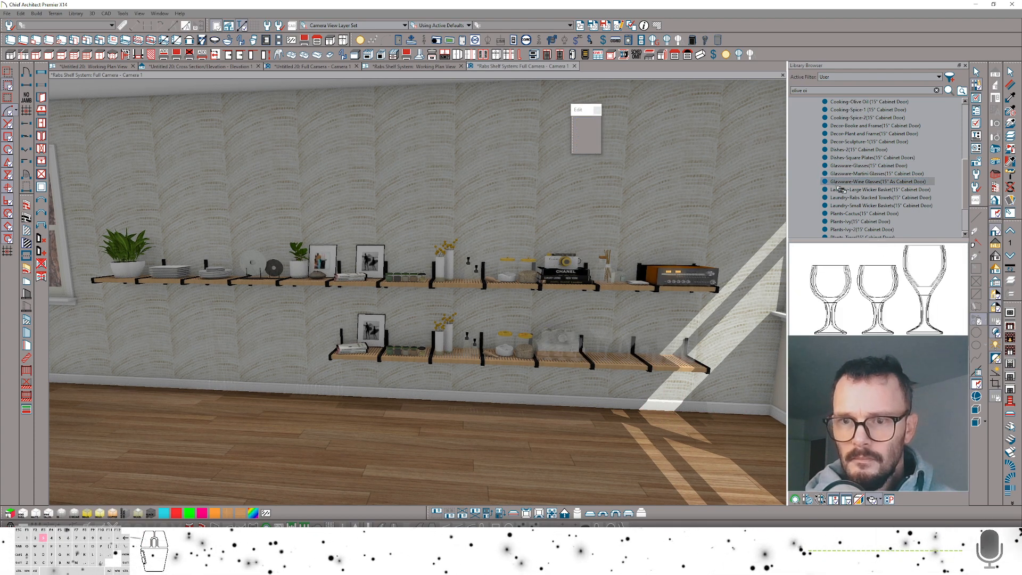
- Apply the Laundry-Large Wicker Basket decor beside the wine glasses and the Laundry-Rabs Stacked Towels decor to the following shelf
left_click(850, 189)
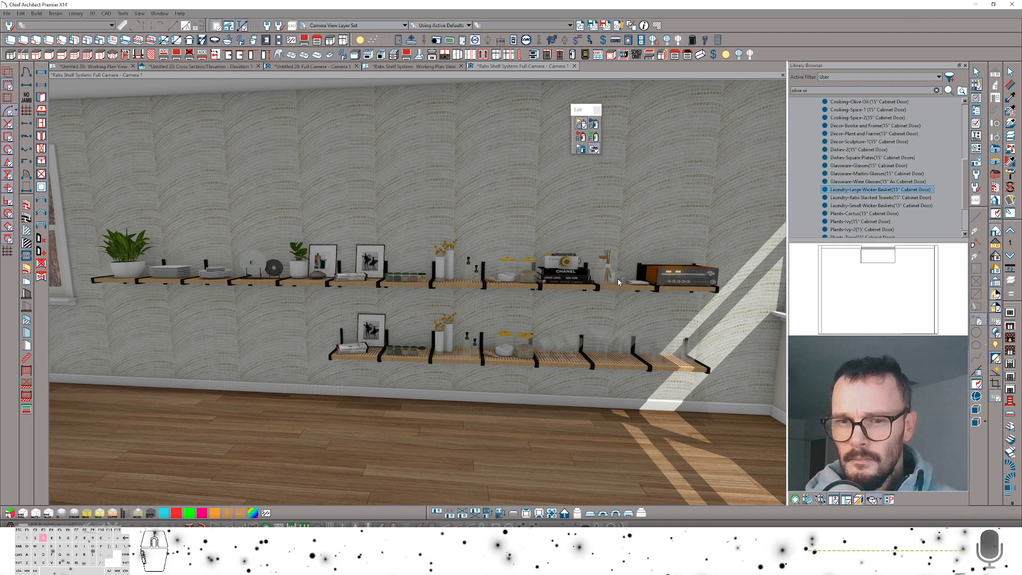
left_click(528, 347)
left_click(854, 198)
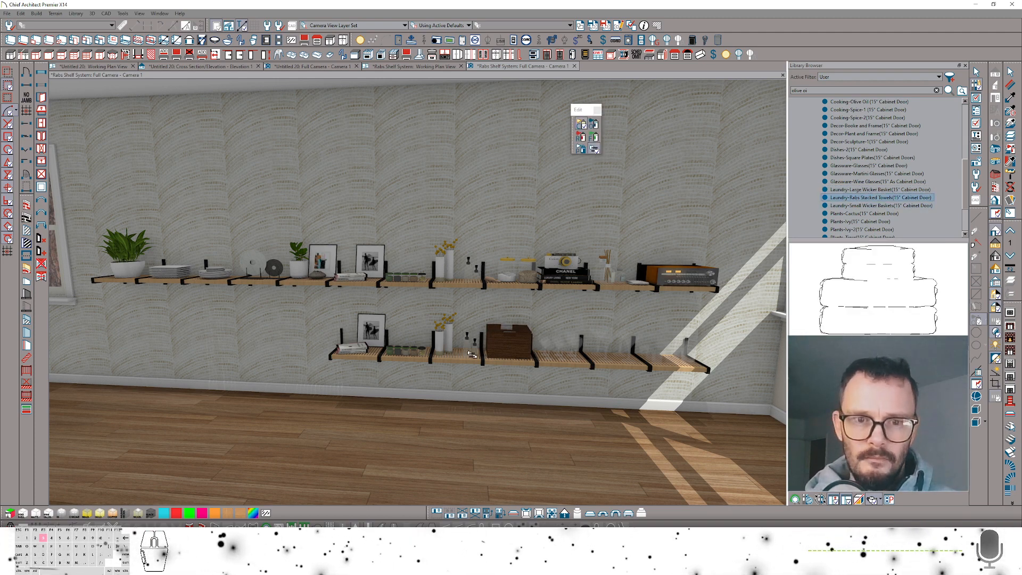
left_click(543, 321)
- Apply the Laundry-Small Wicker Baskets decor beside the towels and the Plants-Cactus decor to the last shelf of the lower row
left_click(877, 206)
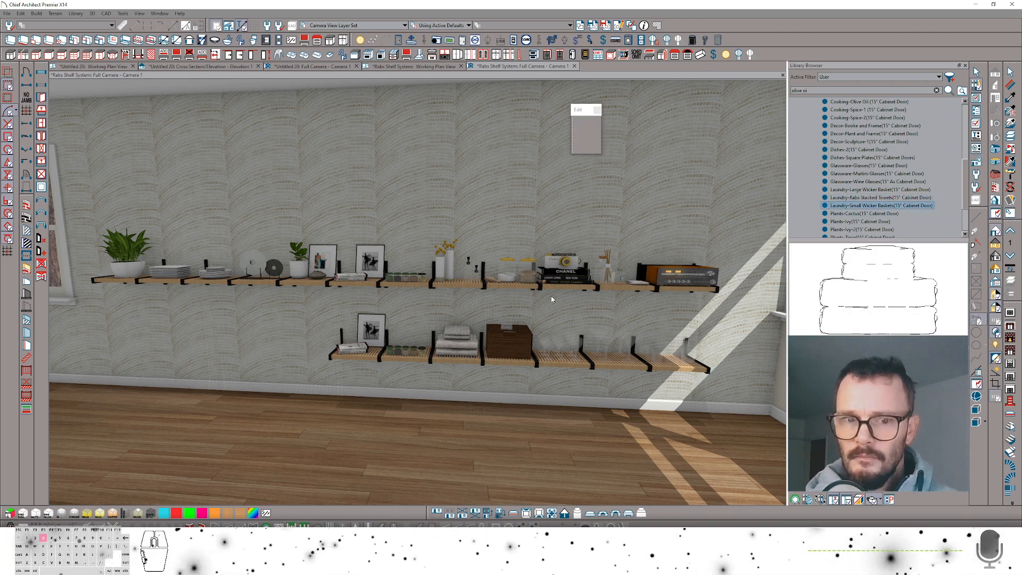
left_click(418, 358)
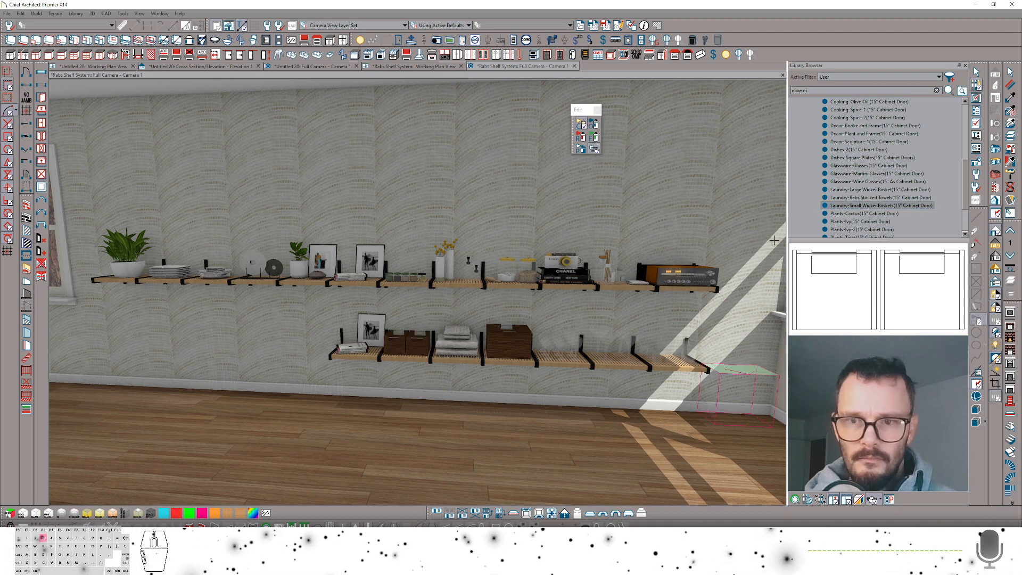
middle_click_drag(426, 351, 437, 351)
left_click(864, 213)
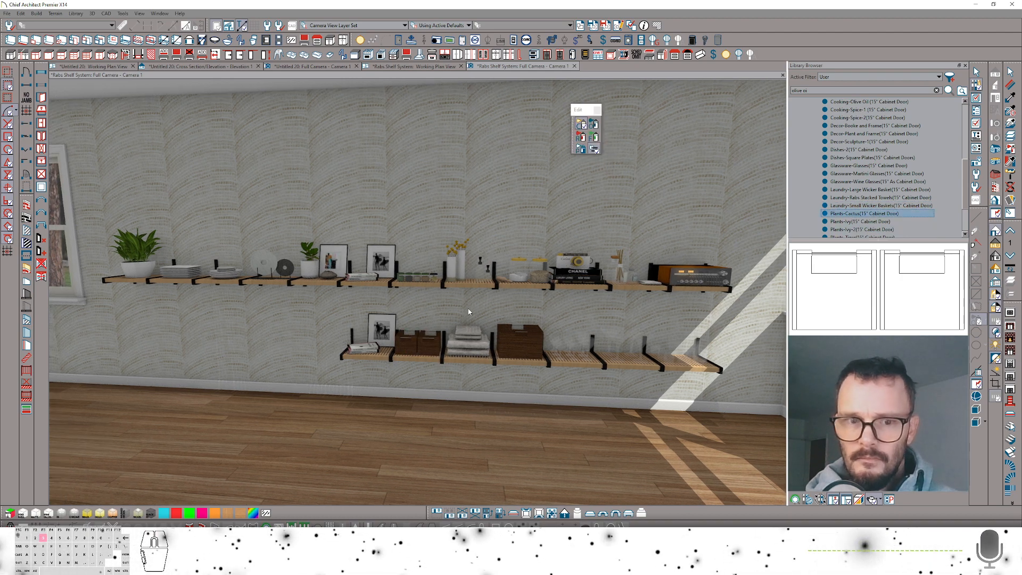
left_click(390, 340)
middle_click_drag(314, 290, 380, 301)
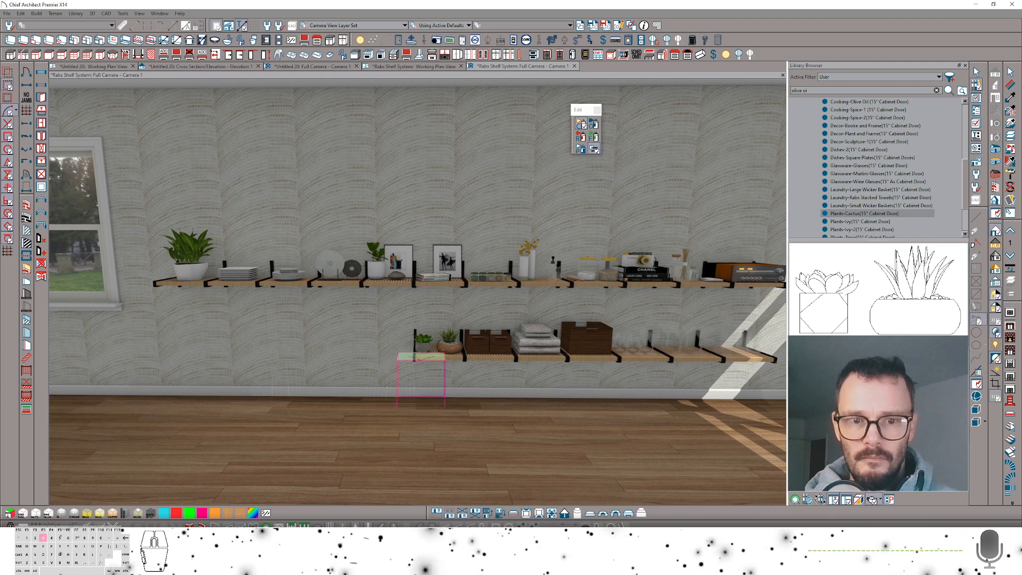
- Make six side-by-side copies of the cactus shelf, extending the lower row toward the window
left_click(441, 349)
right_click(441, 348)
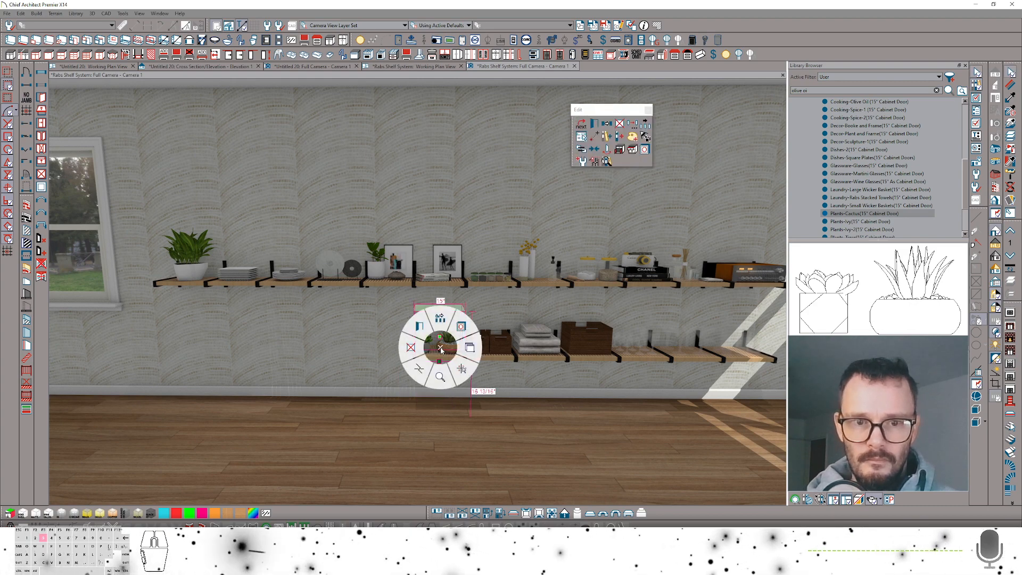
left_click(441, 339)
left_click_drag(388, 341, 132, 347)
- Apply the Plants-Ivy, Plants-Ivy-2 and Plants-Tiger decor in turn to the three cactus shelves following the first one
left_click(842, 223)
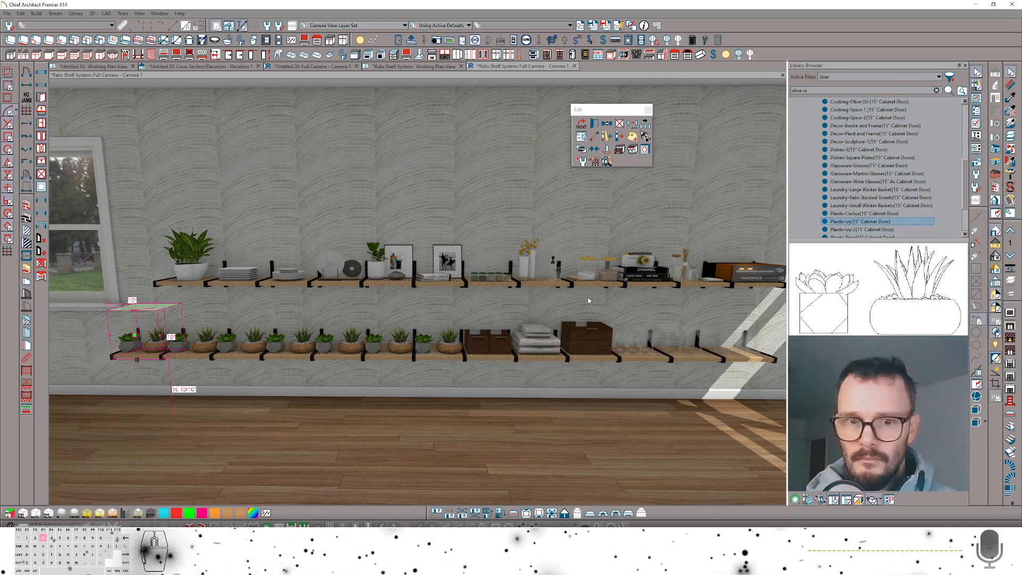
left_click(408, 351)
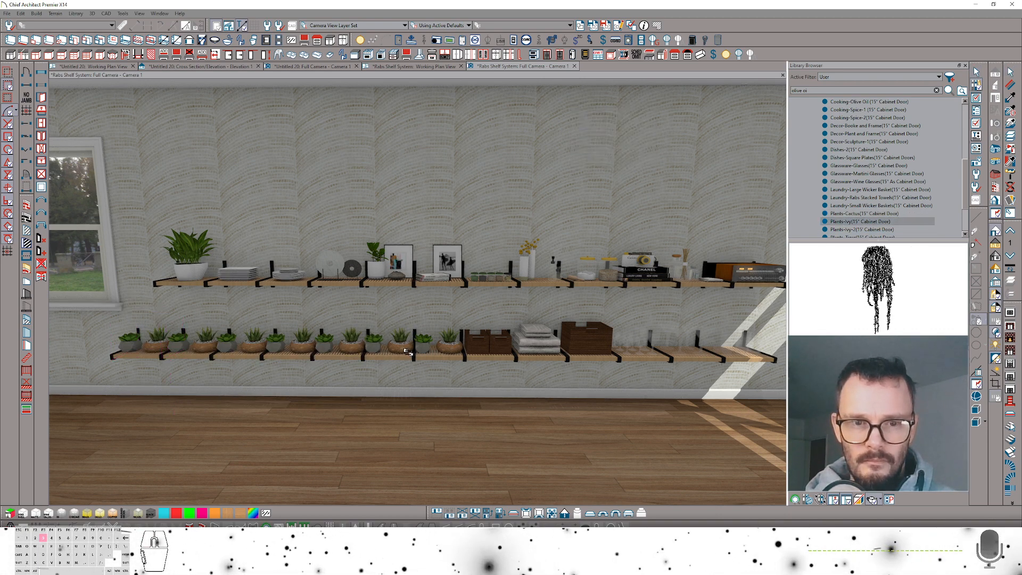
left_click(861, 230)
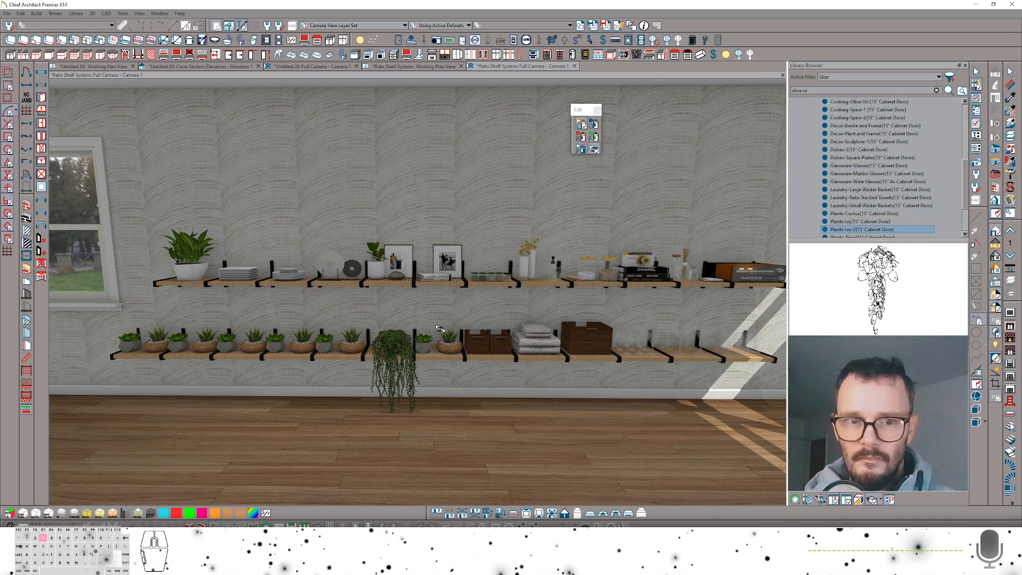
left_click(366, 346)
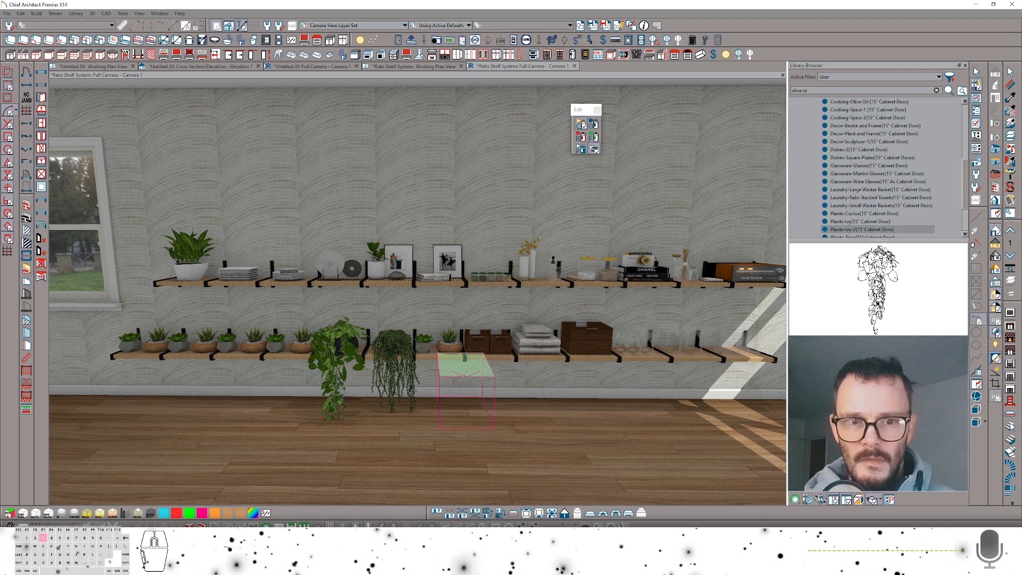
scroll(851, 219, "down", 1)
left_click(850, 214)
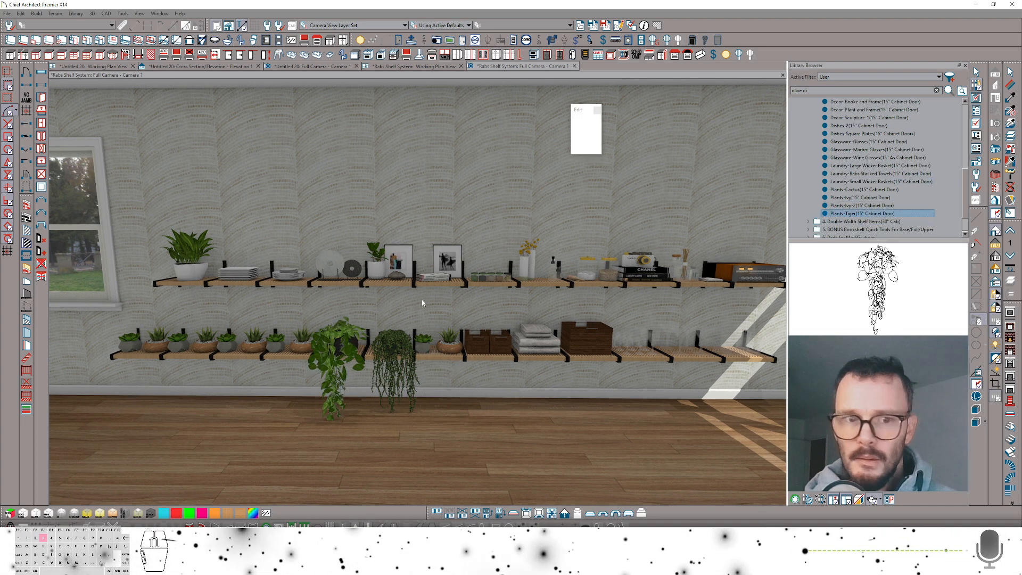
left_click(302, 345)
- Examine the ray-traced rows of decorated shelves from several viewpoints and look through the library's Rabs shelf styles
middle_click_drag(639, 298, 583, 315)
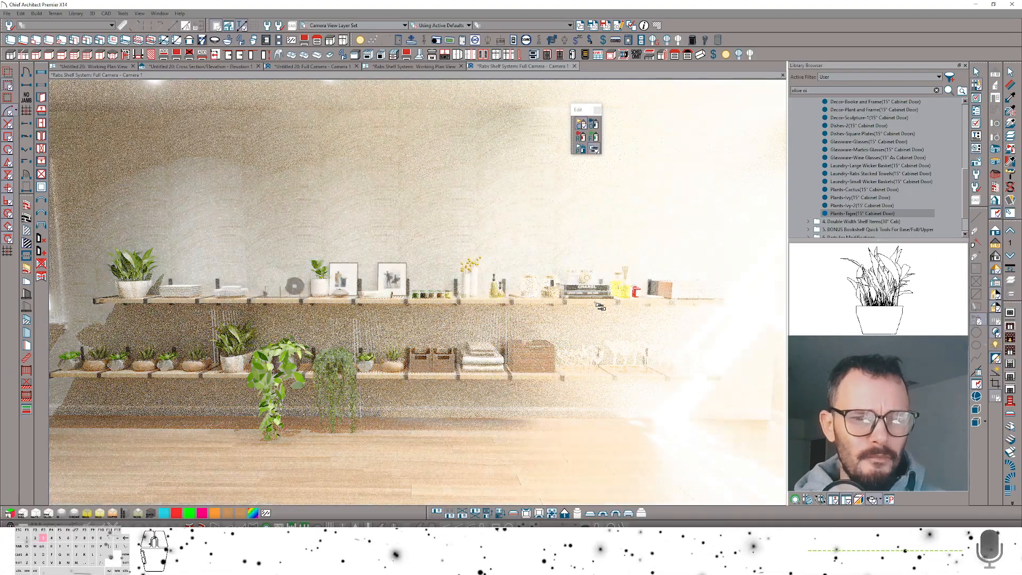
middle_click_drag(598, 302, 595, 302)
scroll(807, 156, "up", 5)
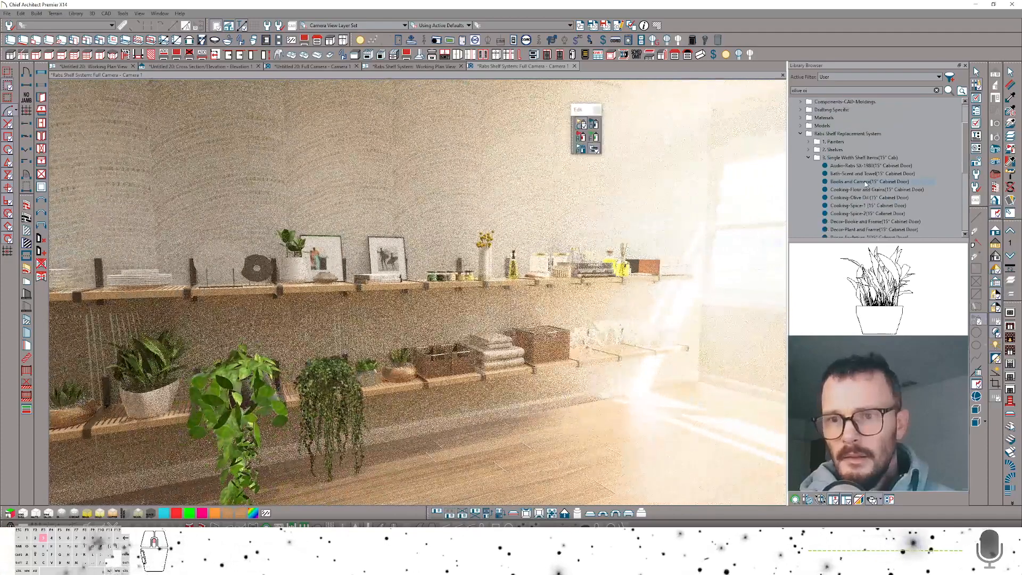
left_click(807, 157)
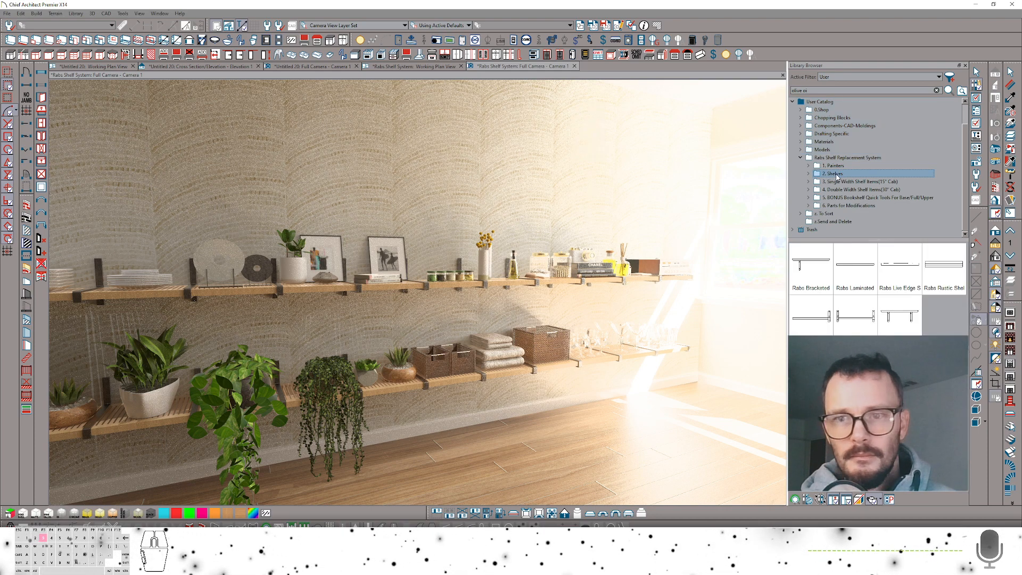
left_click(854, 273)
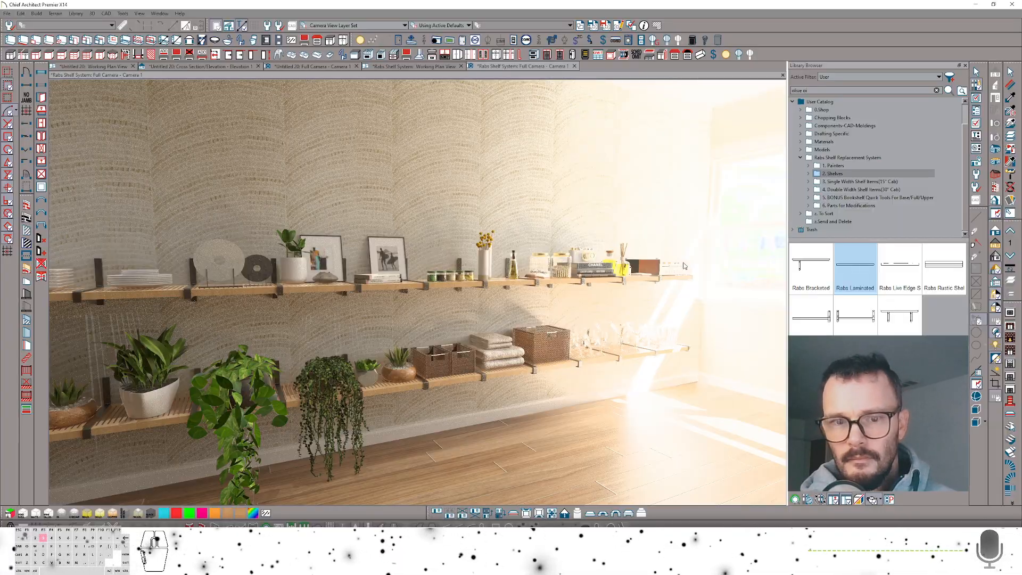
scroll(685, 266, "up", 5)
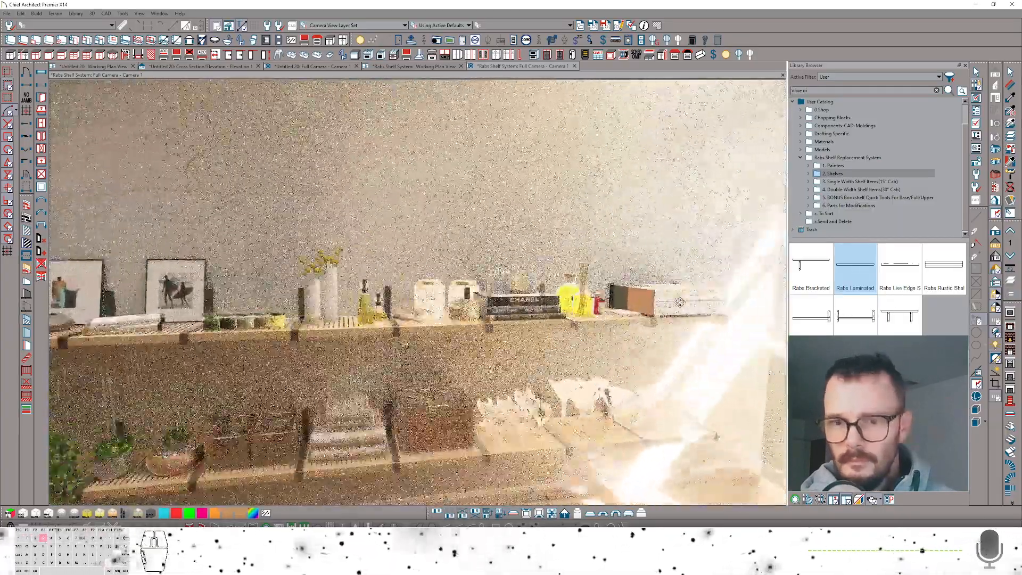
middle_click_drag(679, 302, 671, 304)
left_click(622, 328)
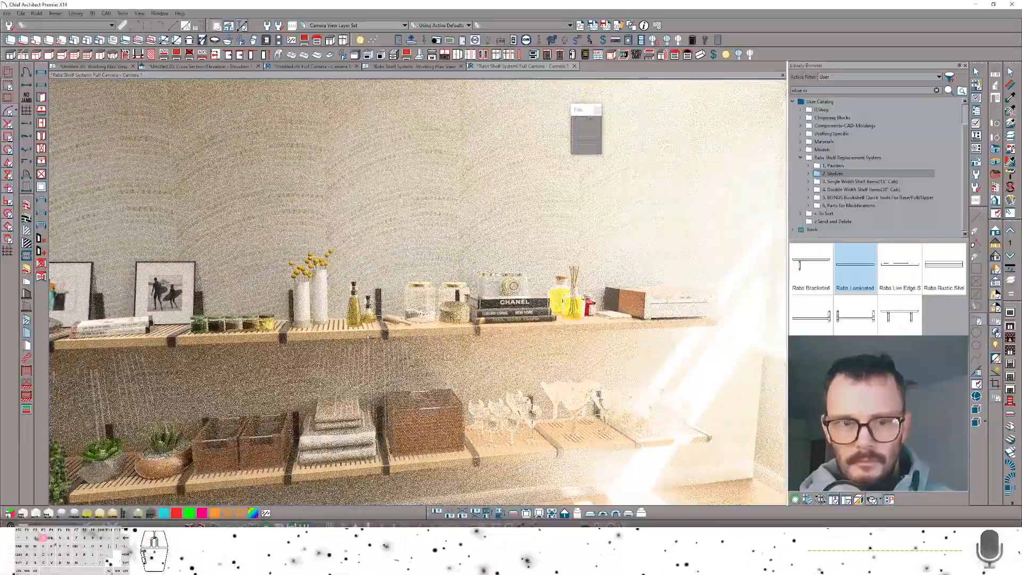
scroll(661, 175, "up", 5)
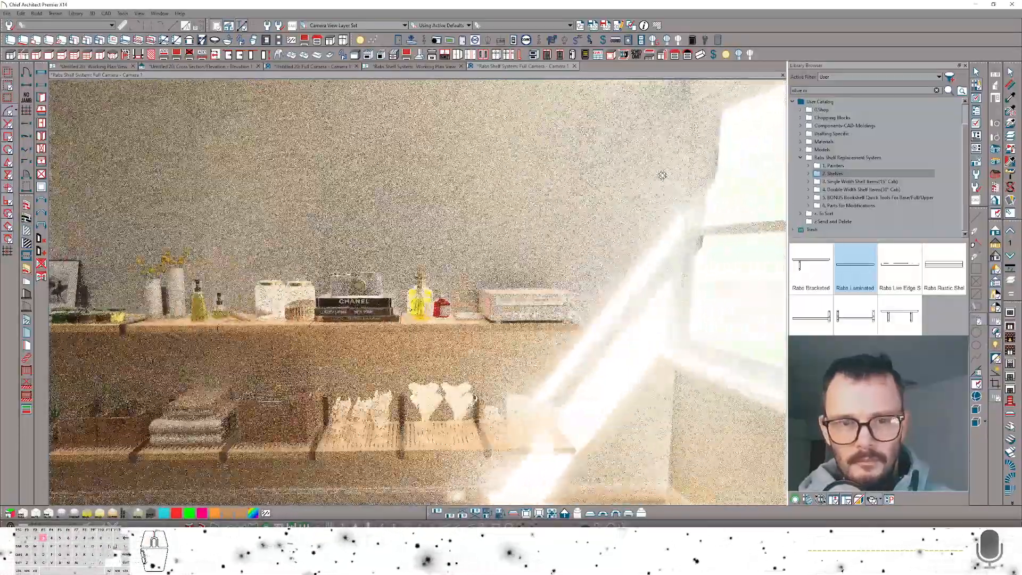
scroll(661, 175, "down", 6)
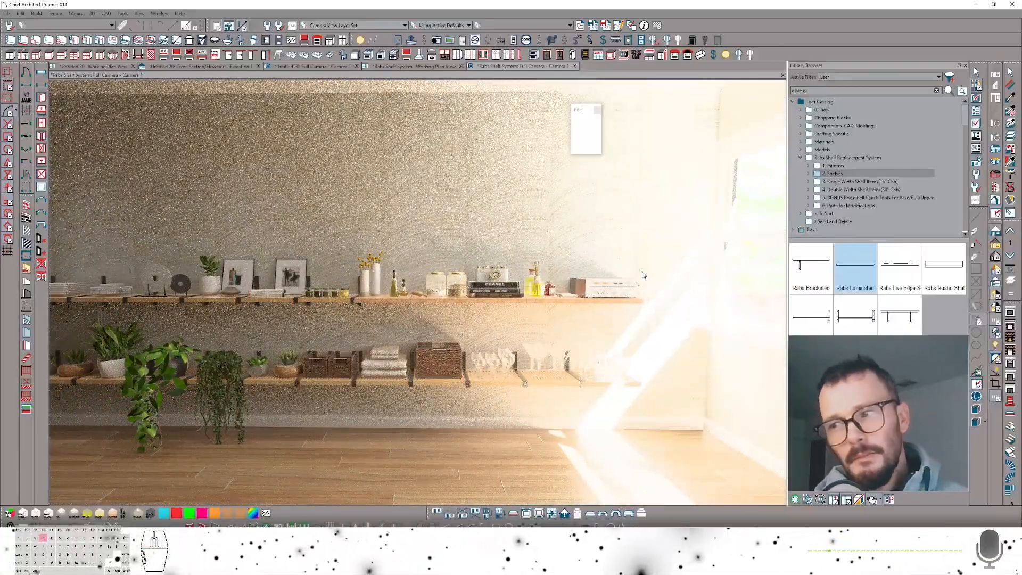
- Place a full height cabinet on the blank wall beside the window and widen it on the side away from the window
mouse_move(615, 309)
middle_mouse_down()
mouse_move(611, 271)
mouse_move(631, 337)
mouse_move(543, 343)
middle_mouse_up()
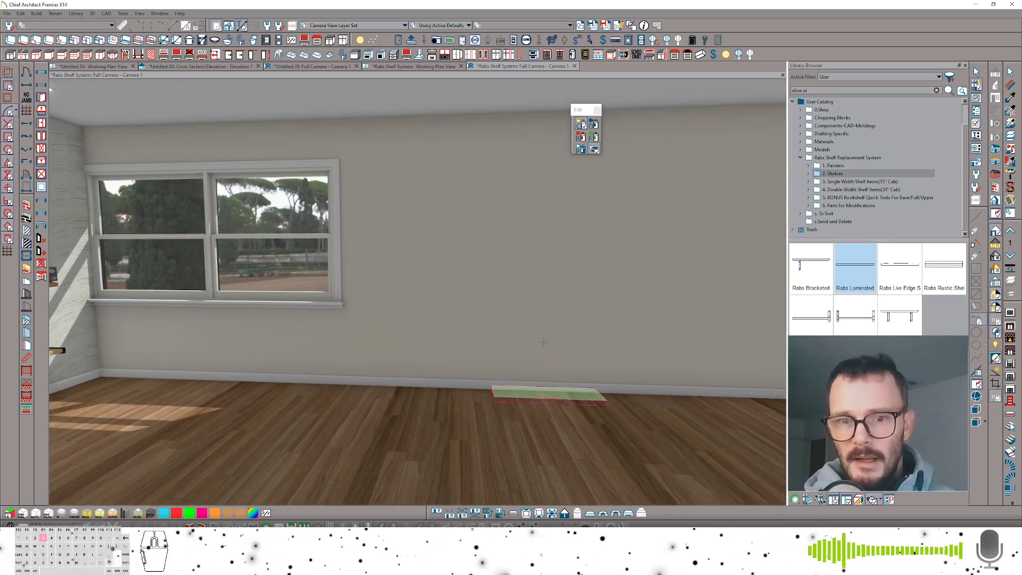
key("3")
left_click(575, 343)
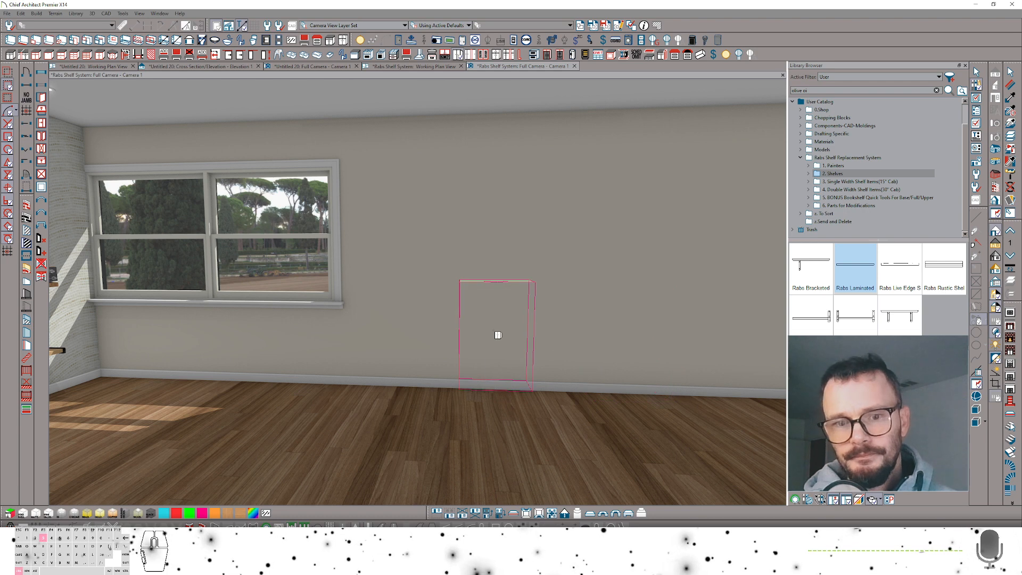
left_click(479, 341)
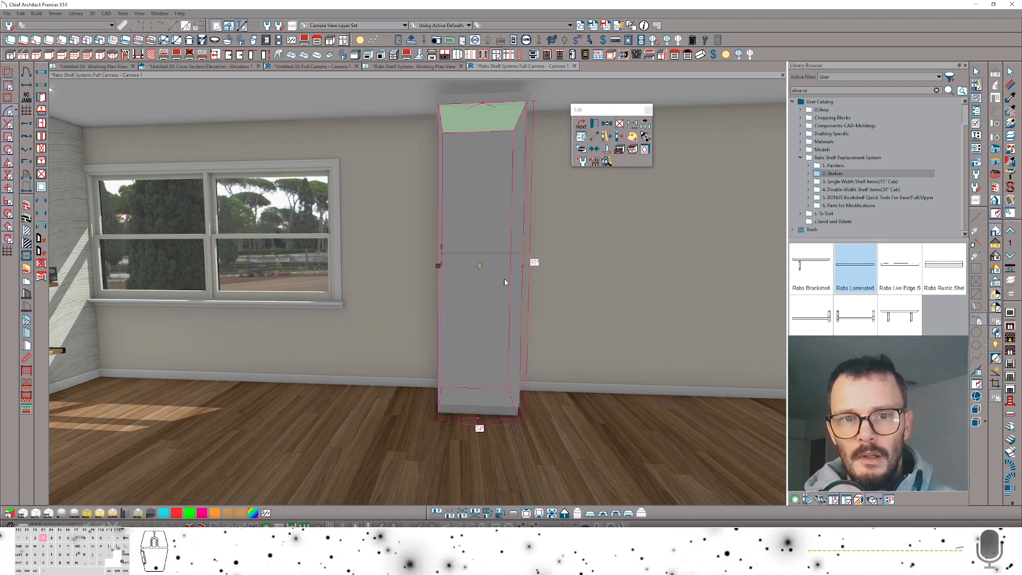
left_click_drag(525, 266, 548, 268)
- Split the full height cabinet's upper door item horizontally and set the resulting middle door's item height to 15"
scroll(533, 269, "up", 3)
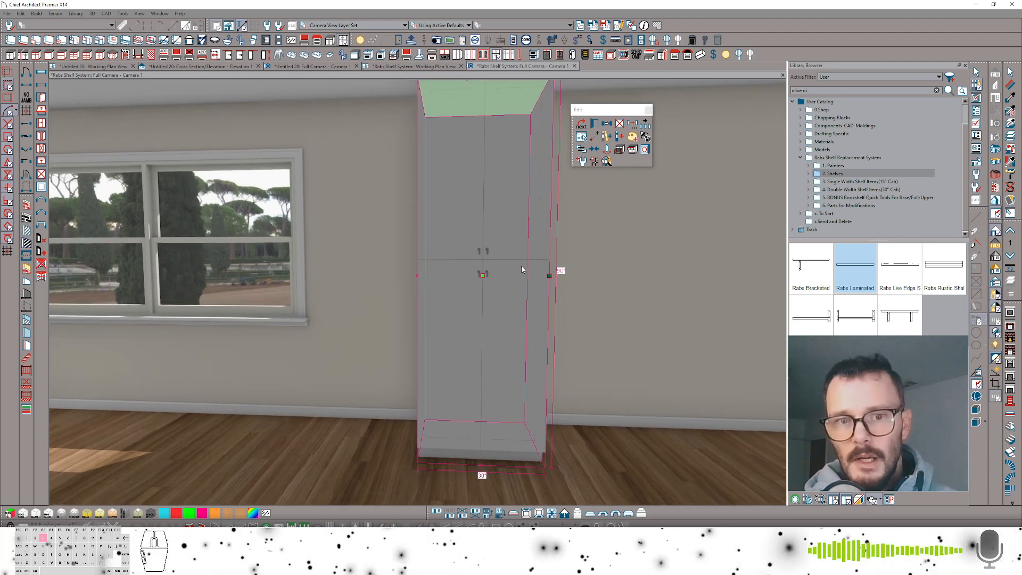
double_click(512, 274)
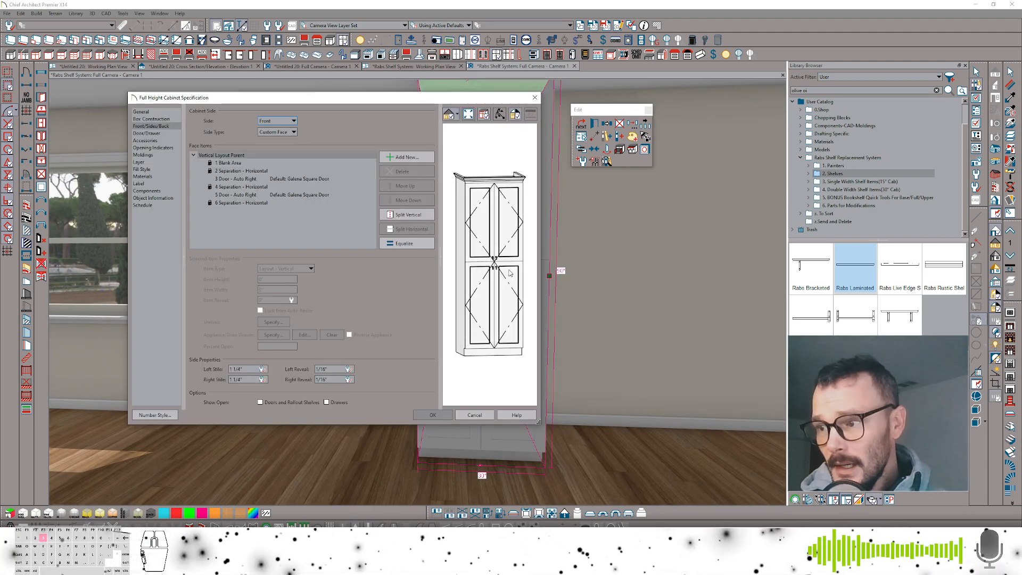
left_click(255, 179)
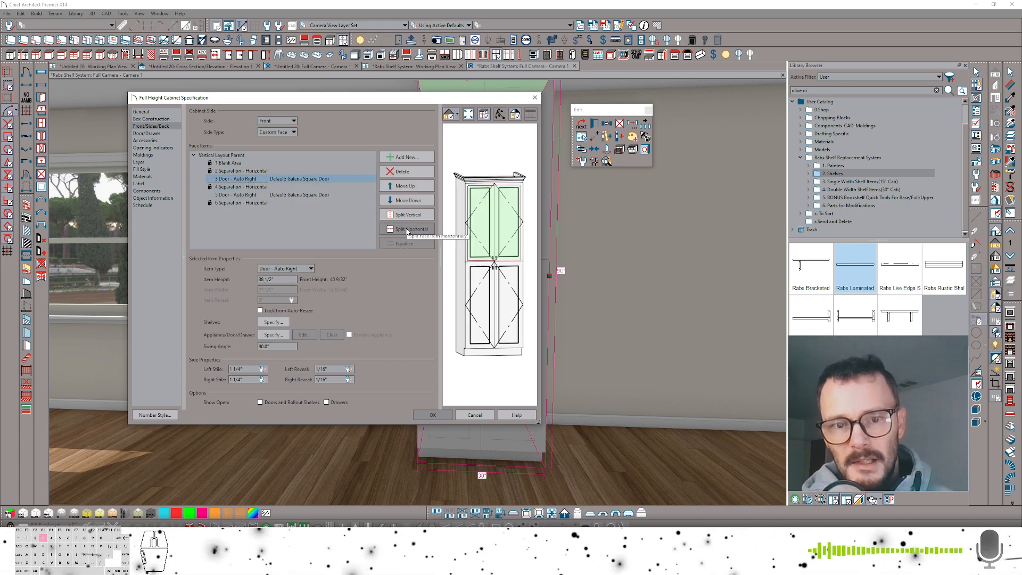
left_click(408, 229)
left_click(249, 194)
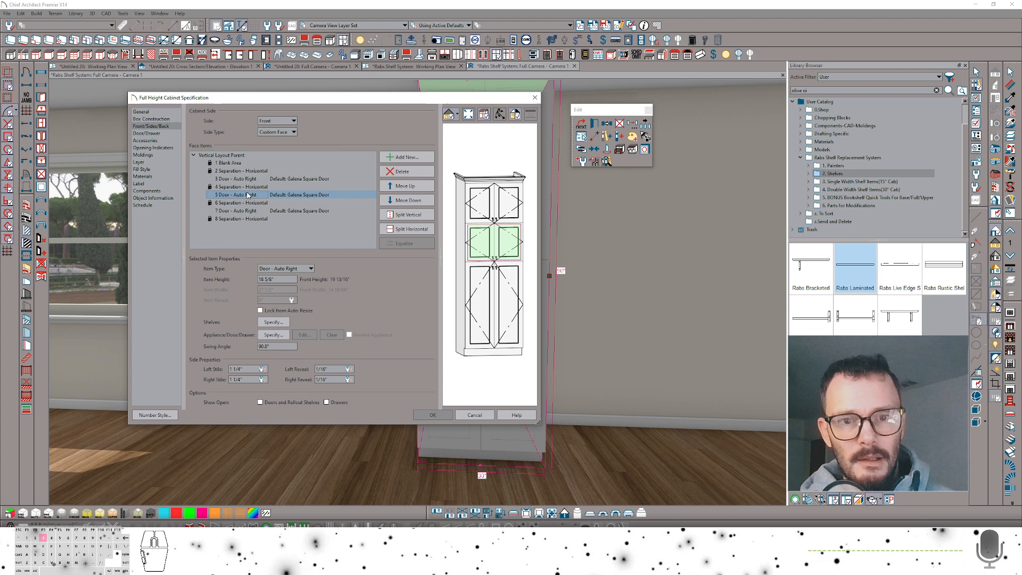
left_click(268, 278)
type("14")
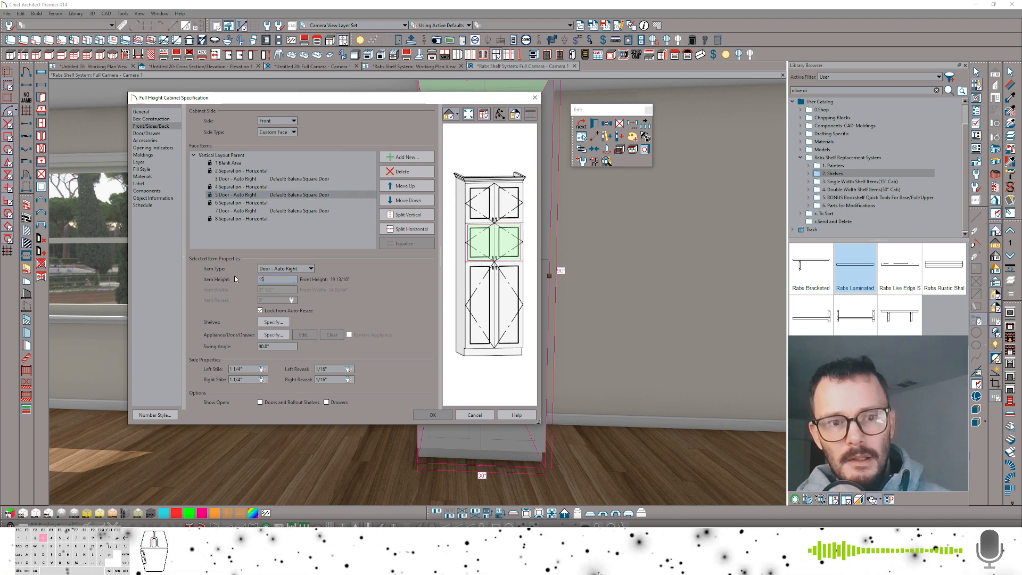
- Set the item height of the cabinet's lowest door to 30"
left_click(244, 211)
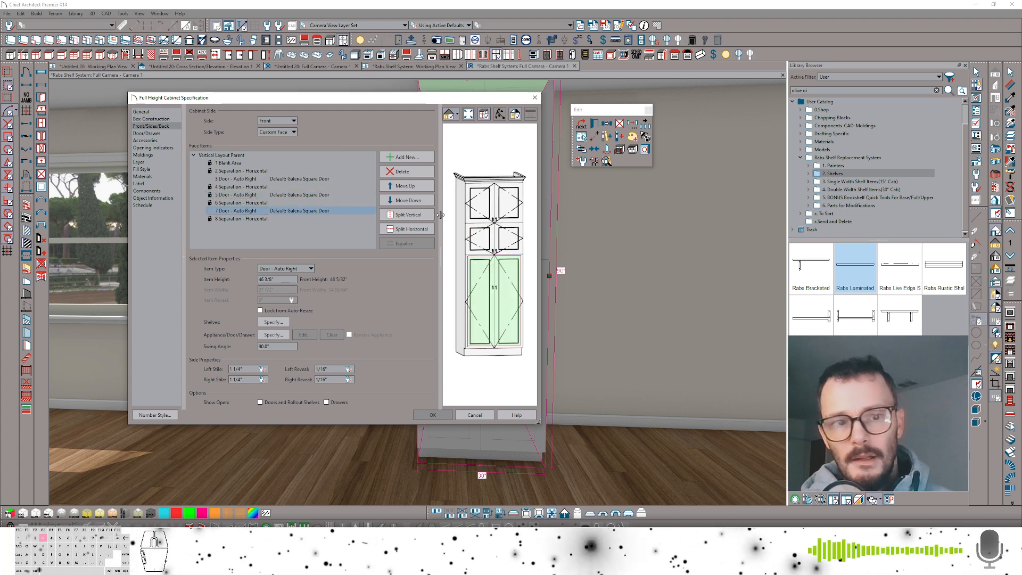
left_click(280, 279)
left_click_drag(281, 279, 226, 281)
type("3")
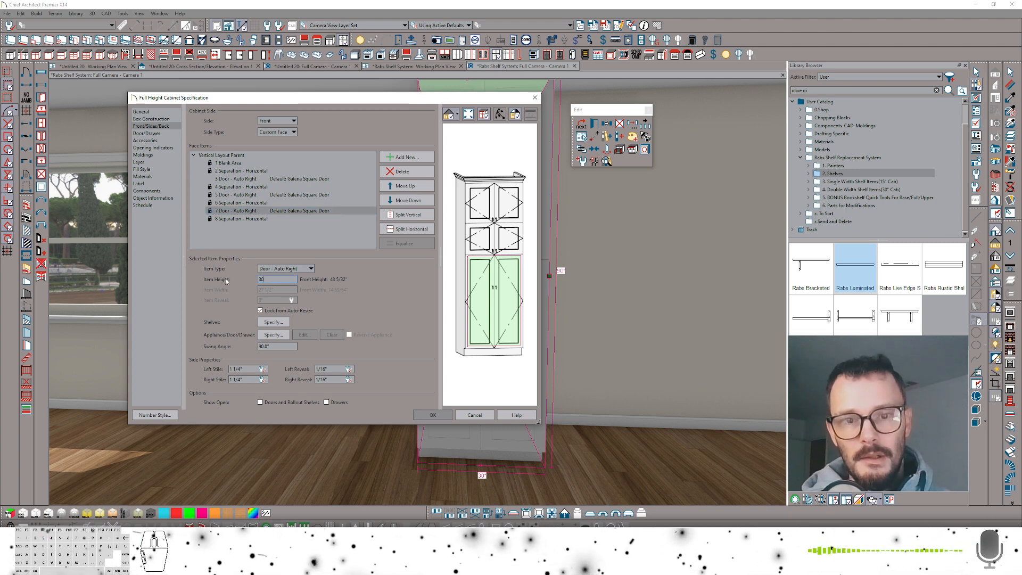
type("0")
key("Tab")
- Split the cabinet's middle door item vertically into two side-by-side door openings
left_click(489, 270)
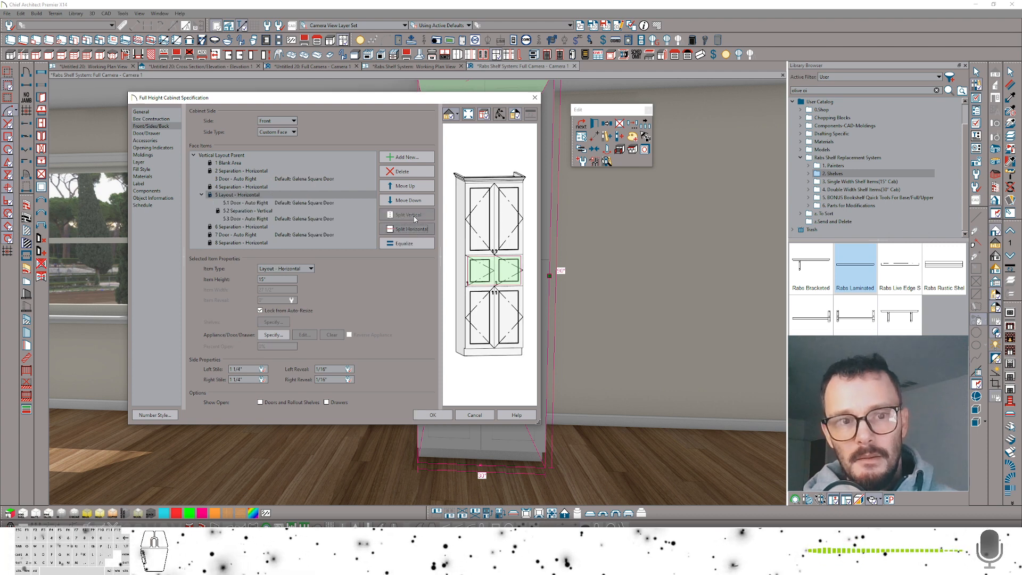
left_click(409, 215)
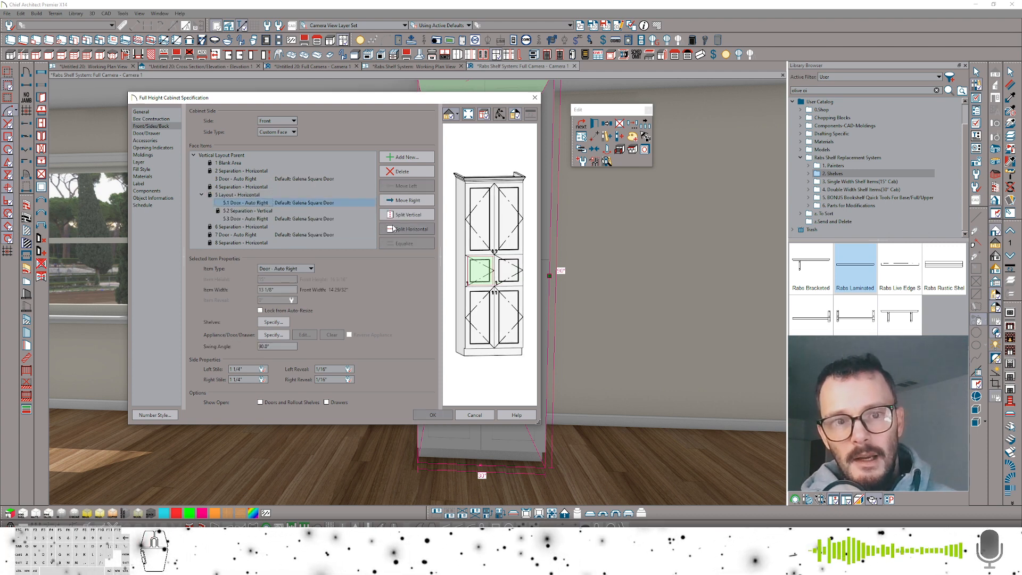
- Split the middle row's first door vertically and make its outer part an Opening with an item width of 1"
left_click(407, 214)
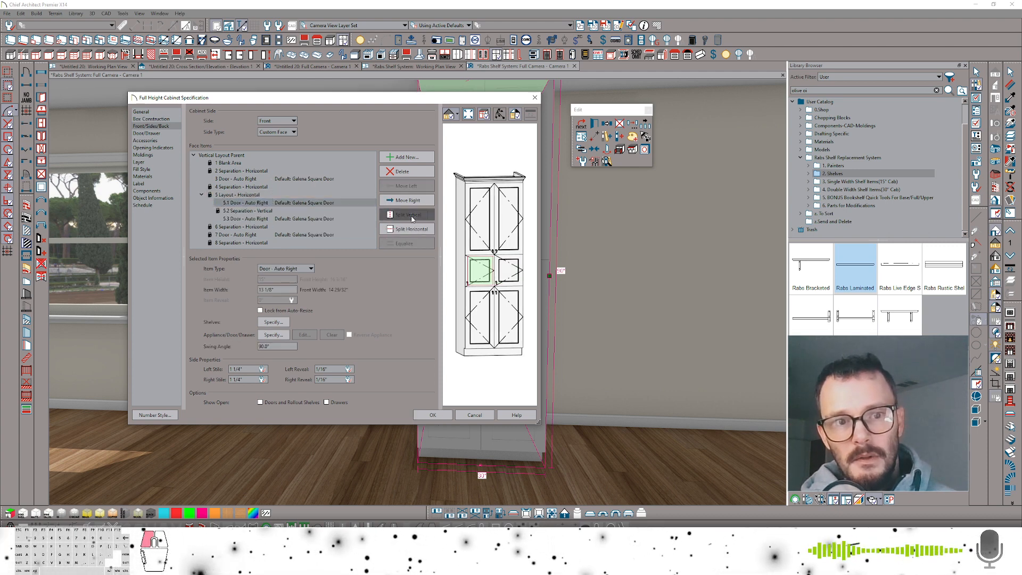
left_click(286, 269)
left_click(270, 398)
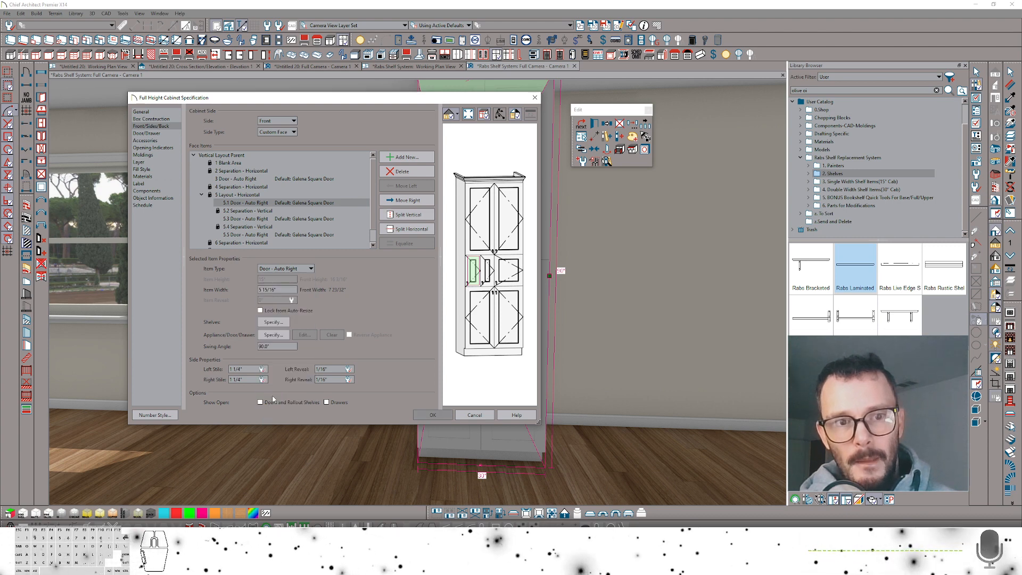
key("Tab")
type("1")
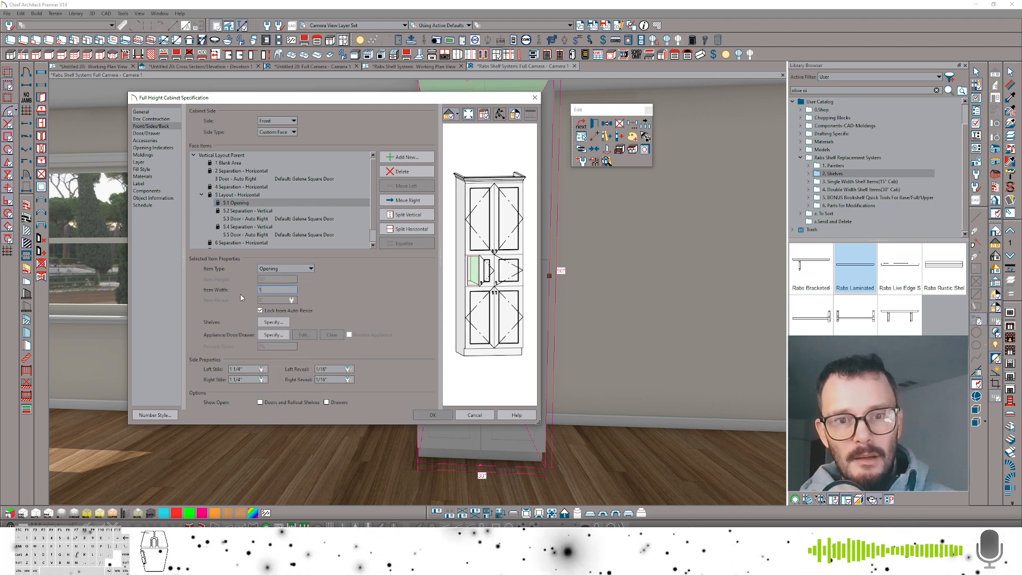
key("Tab")
- Change the second door item in the middle row to an Opening with an item width of 1"
left_click(251, 219)
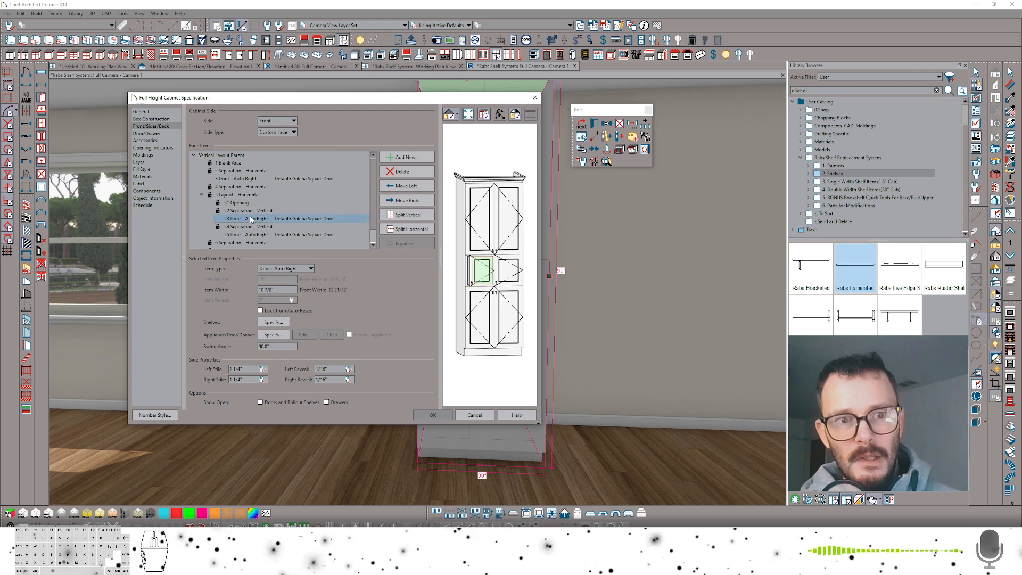
left_click(285, 269)
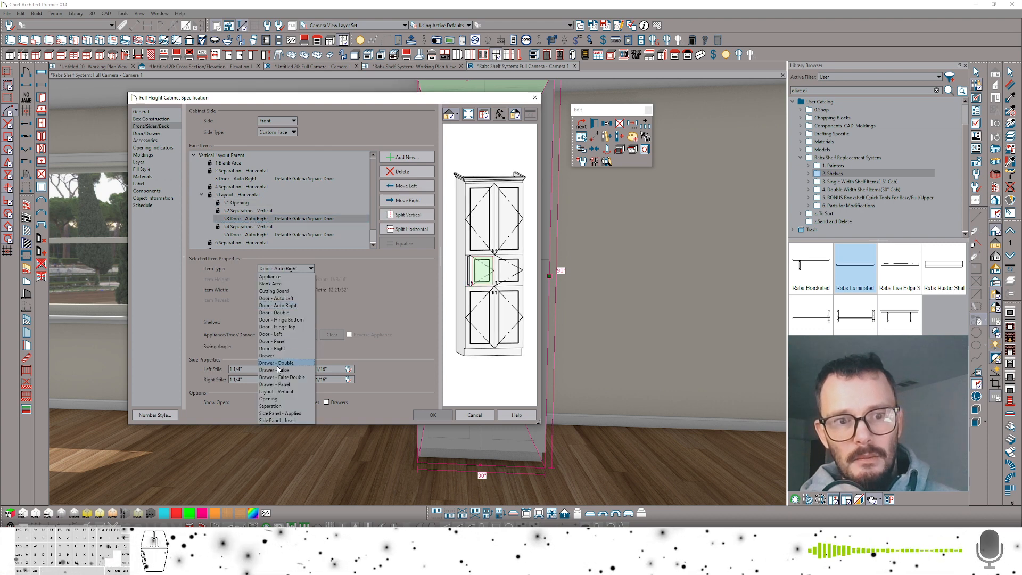
left_click(269, 399)
left_click(288, 289)
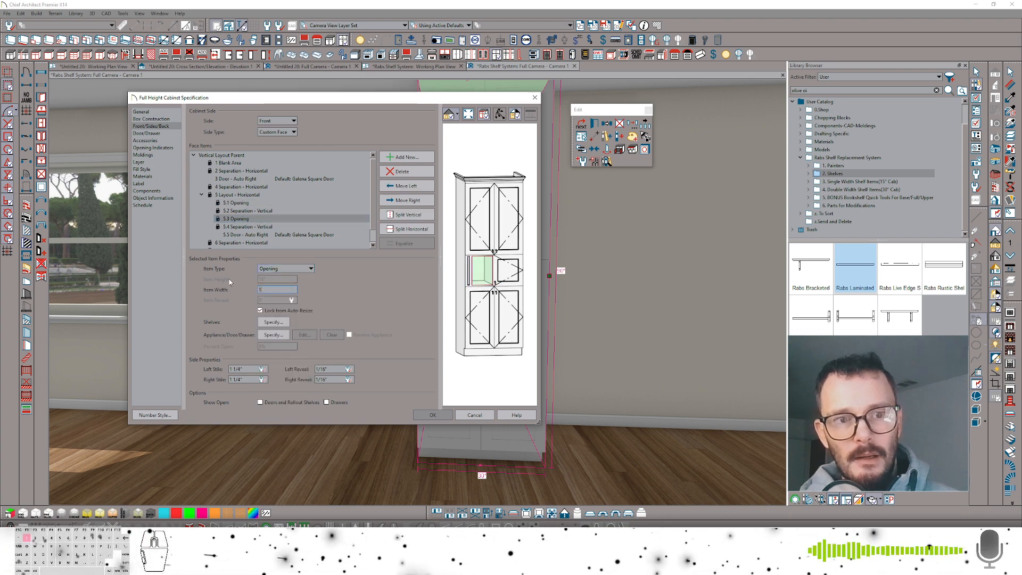
- Delete both vertical separations in the middle row and move the second opening to the far side of the remaining door
left_click(251, 211)
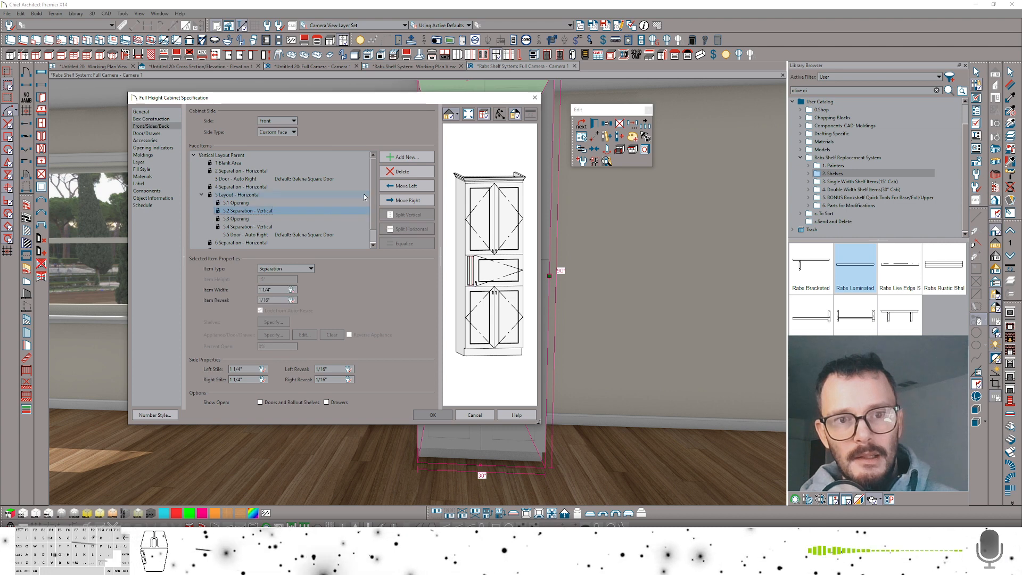
left_click(402, 171)
left_click(274, 217)
left_click(402, 171)
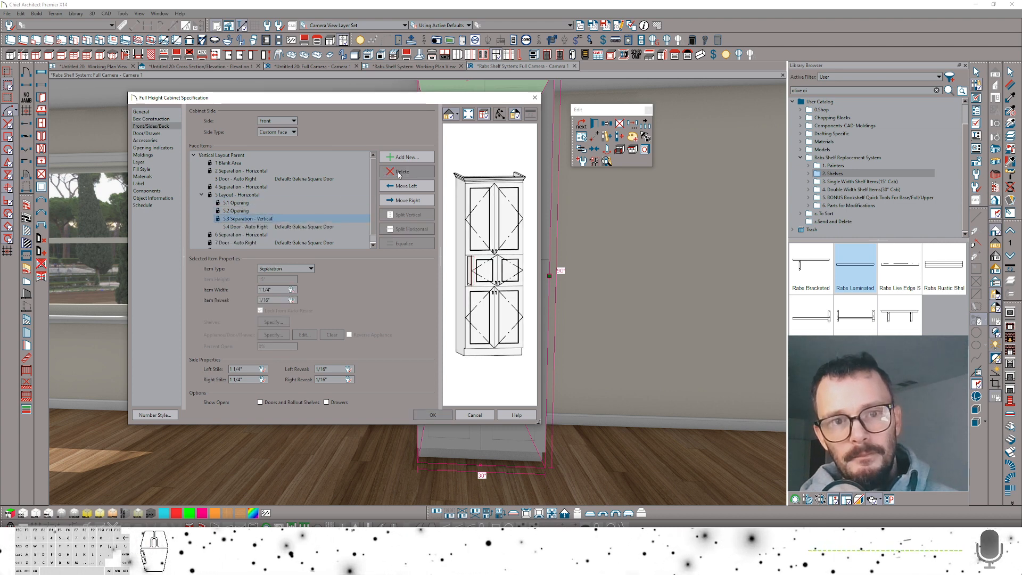
left_click(240, 218)
left_click(239, 211)
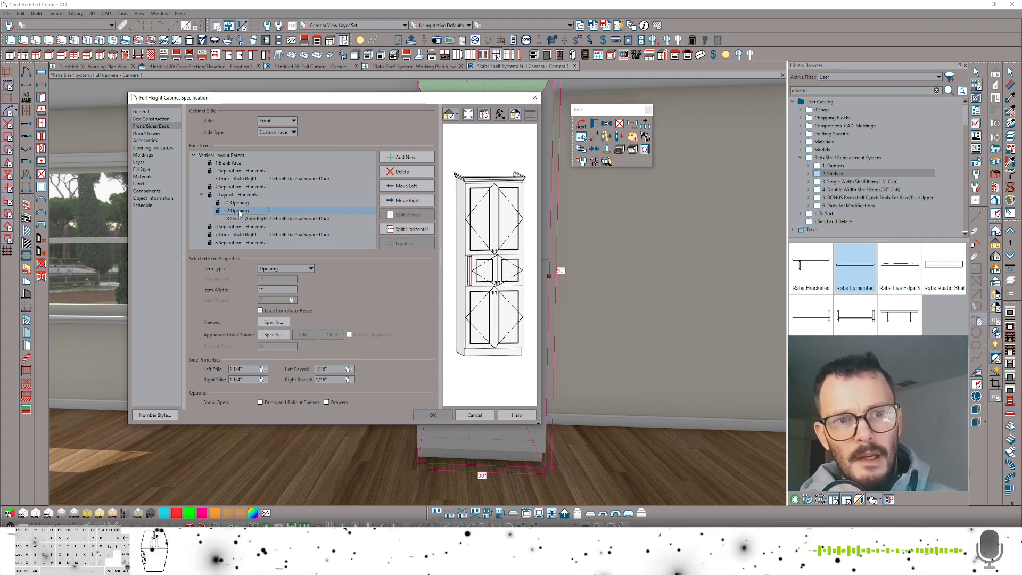
left_click(399, 201)
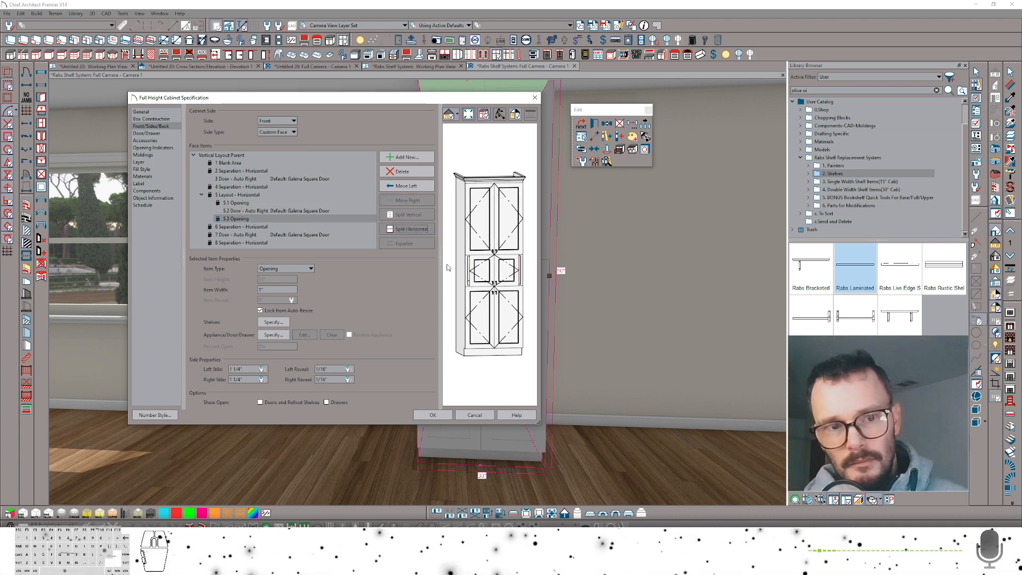
- Add an Opening face item with an item height of 1/16" after the horizontal separation beneath the middle row
left_click(241, 226)
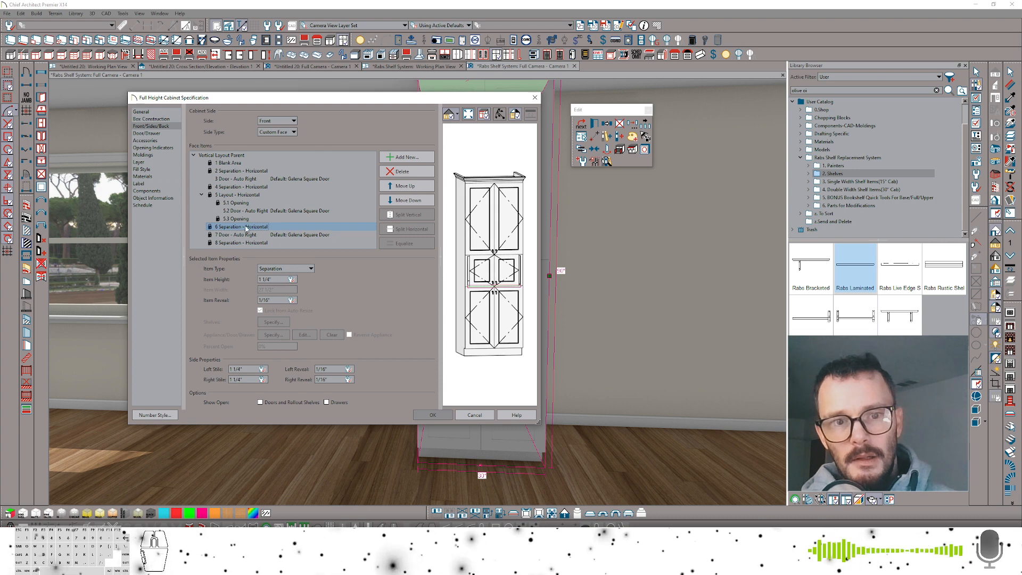
left_click(398, 157)
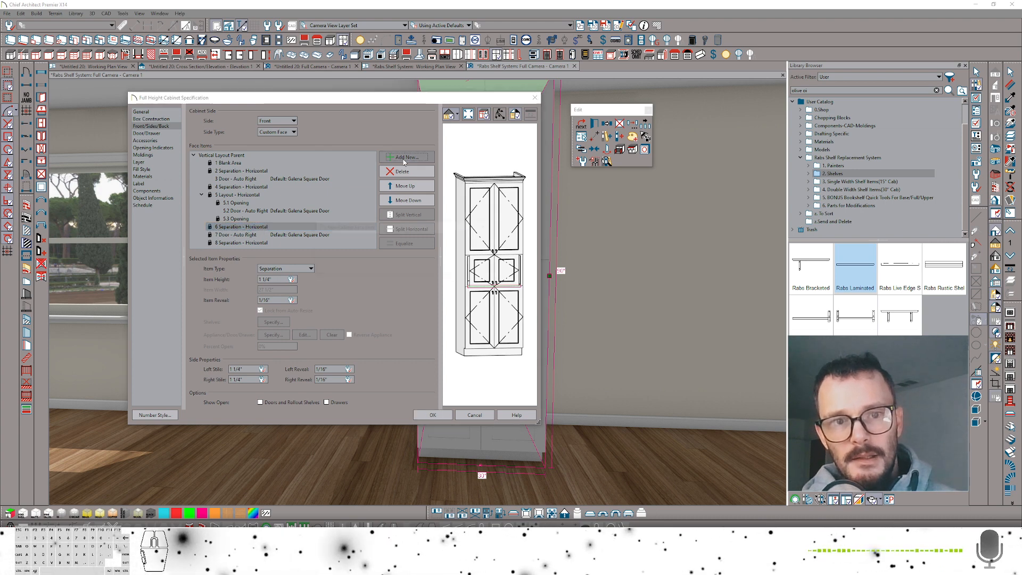
left_click_drag(382, 249, 323, 255)
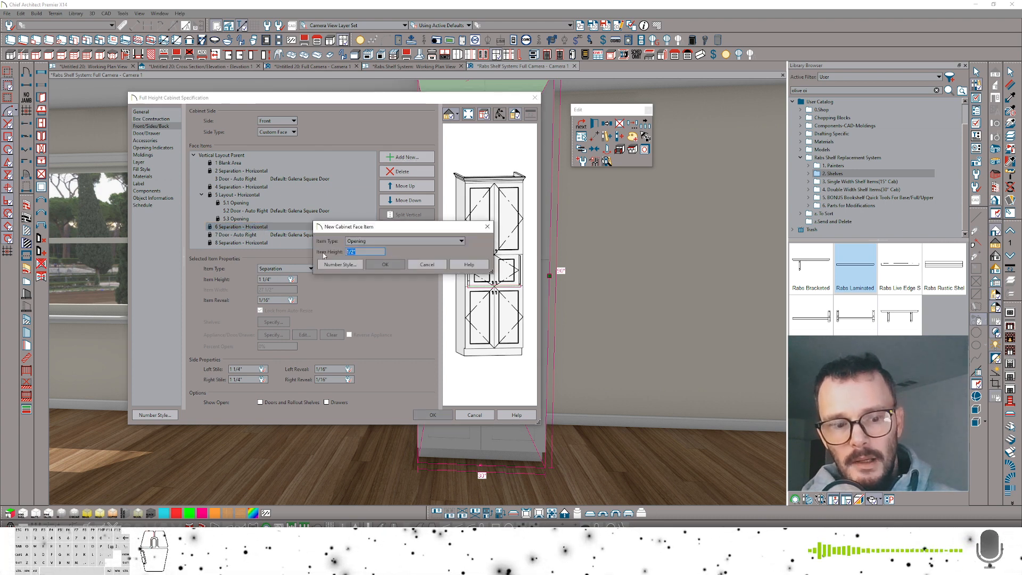
type("1/32")
key("Tab")
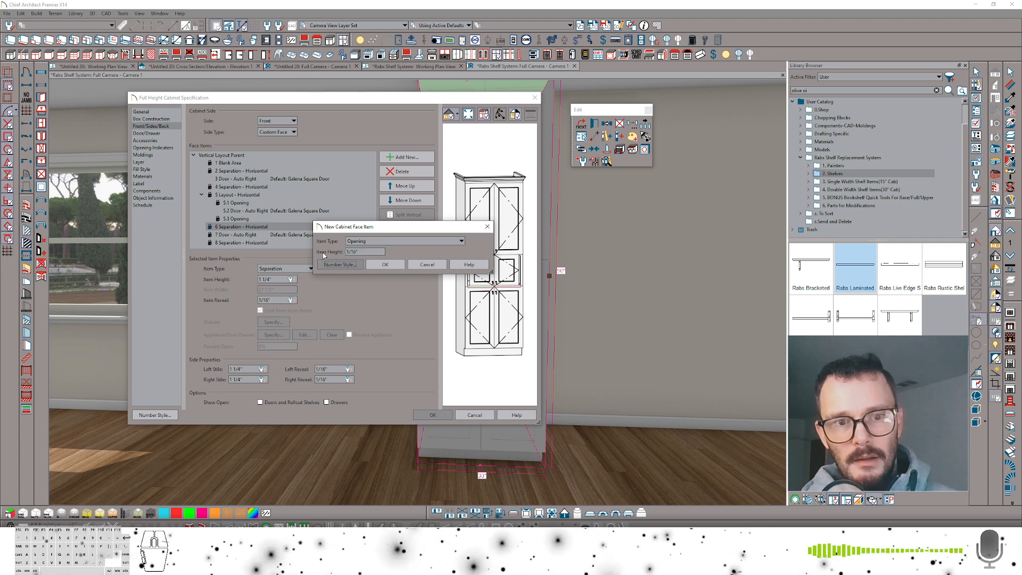
left_click(388, 264)
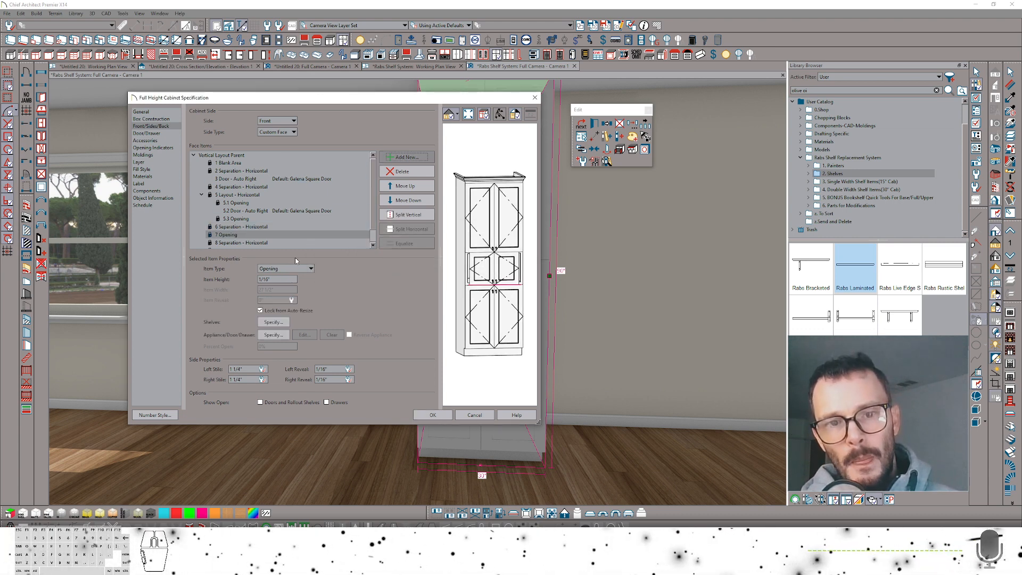
- Move the 1/16" opening directly under the middle row, delete one of the two adjacent horizontal separations, and apply the cabinet changes
left_click(236, 235)
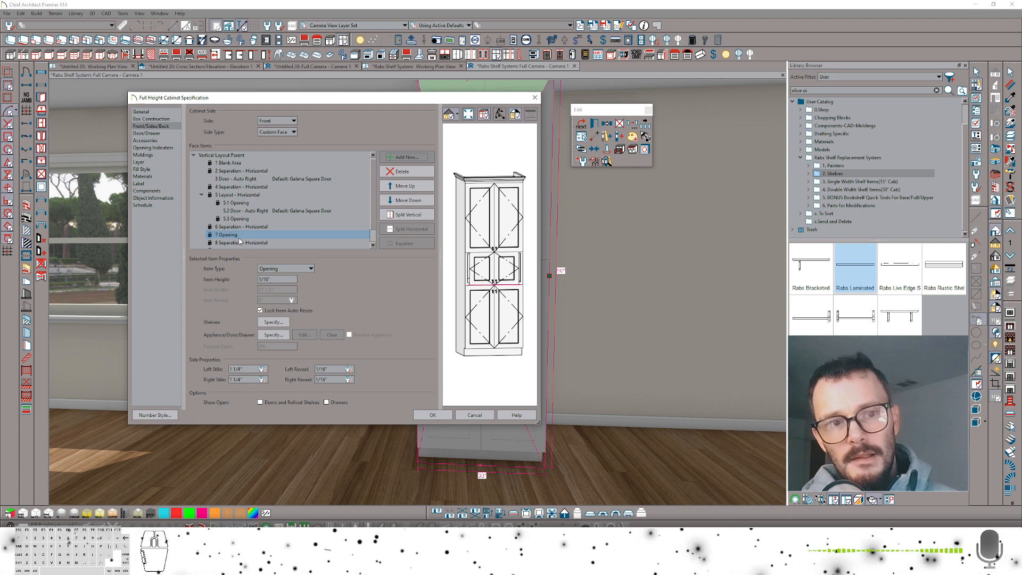
left_click(264, 228)
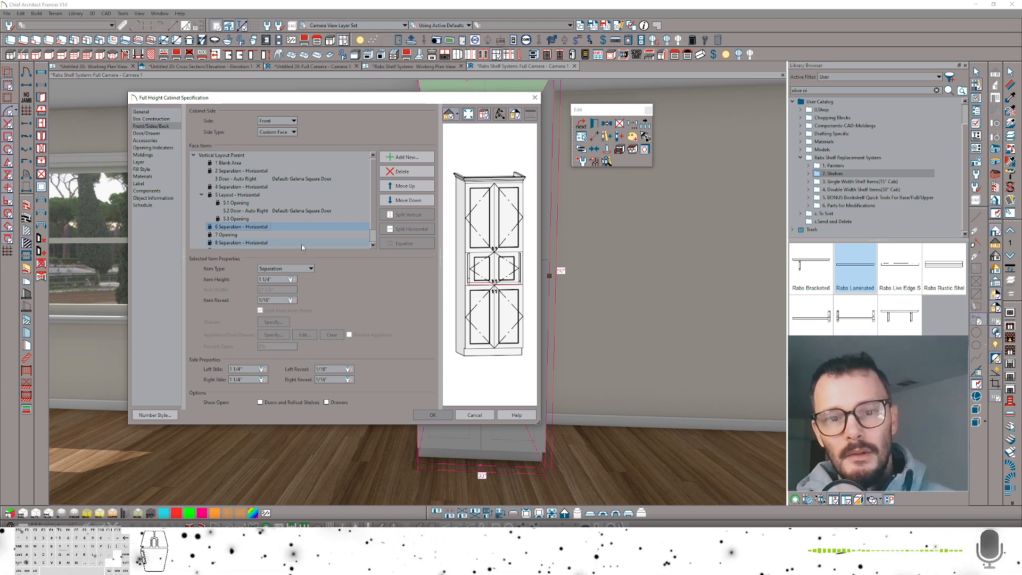
left_click(239, 235)
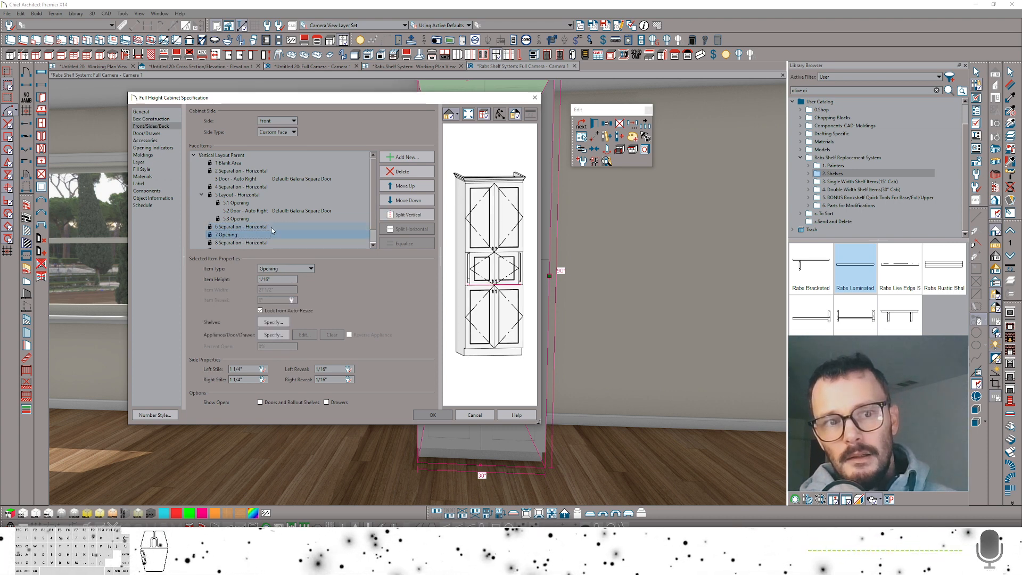
left_click(405, 186)
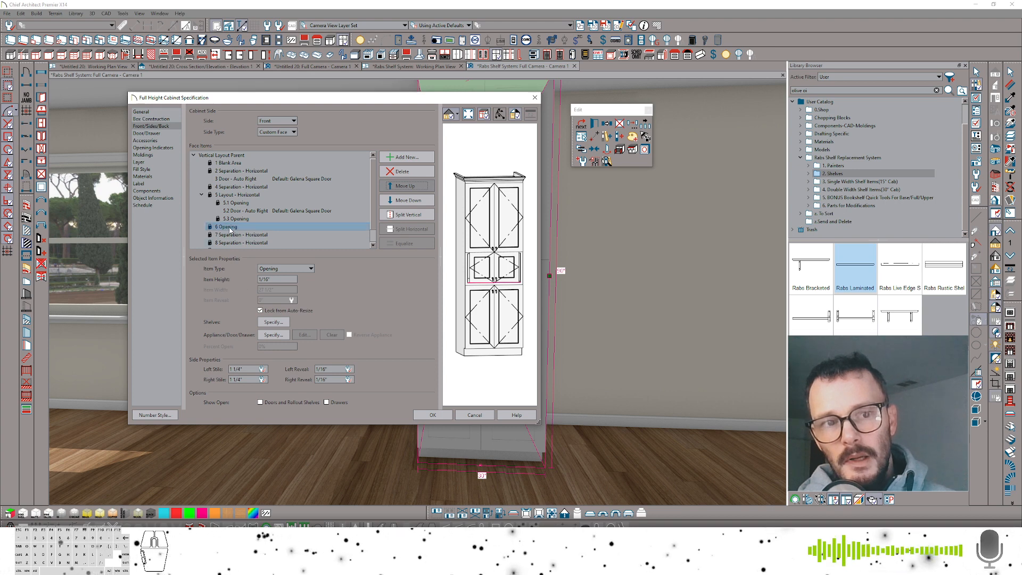
left_click(268, 234)
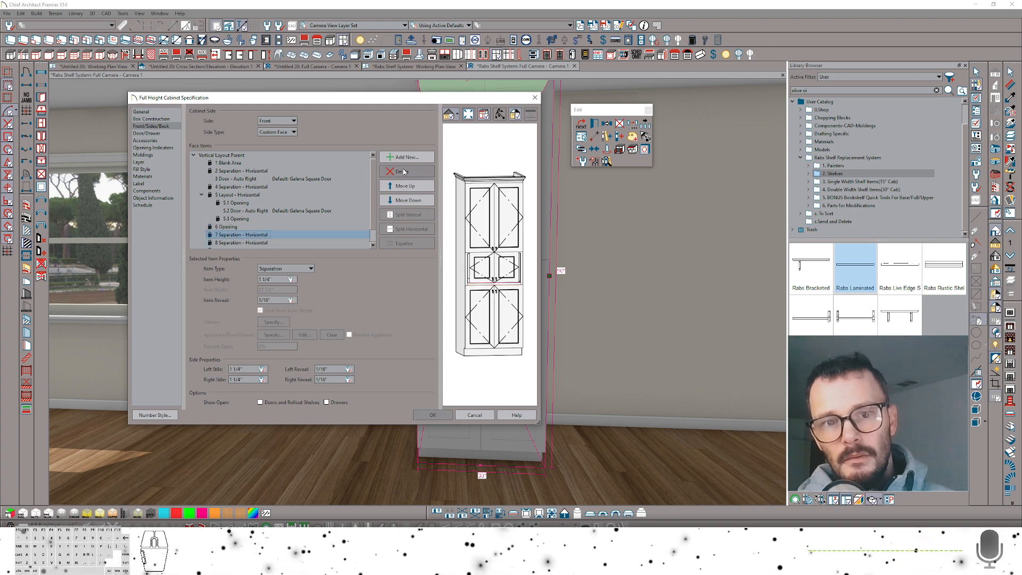
left_click(394, 186)
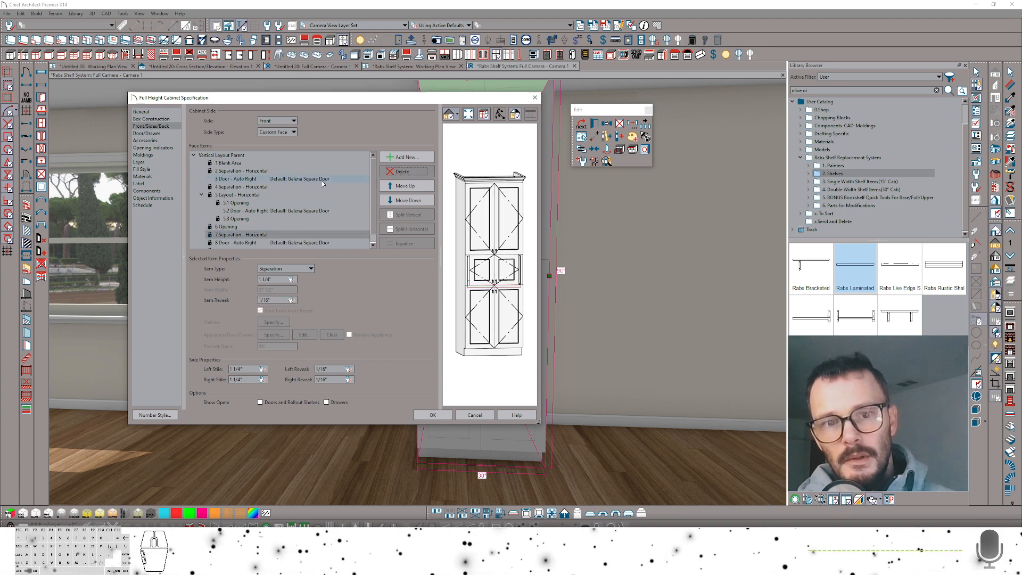
left_click(248, 218)
left_click(235, 202)
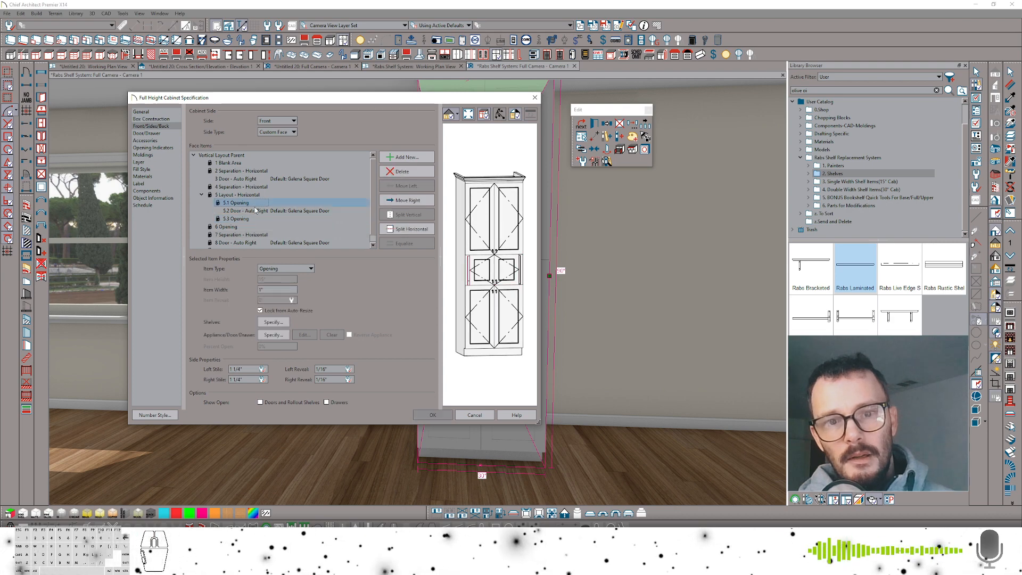
left_click(432, 415)
- Apply the Audio-Rabs Panasonic item from the Double Width Shelf Items (30" Cab) folder to the cabinet's middle door
left_click(874, 190)
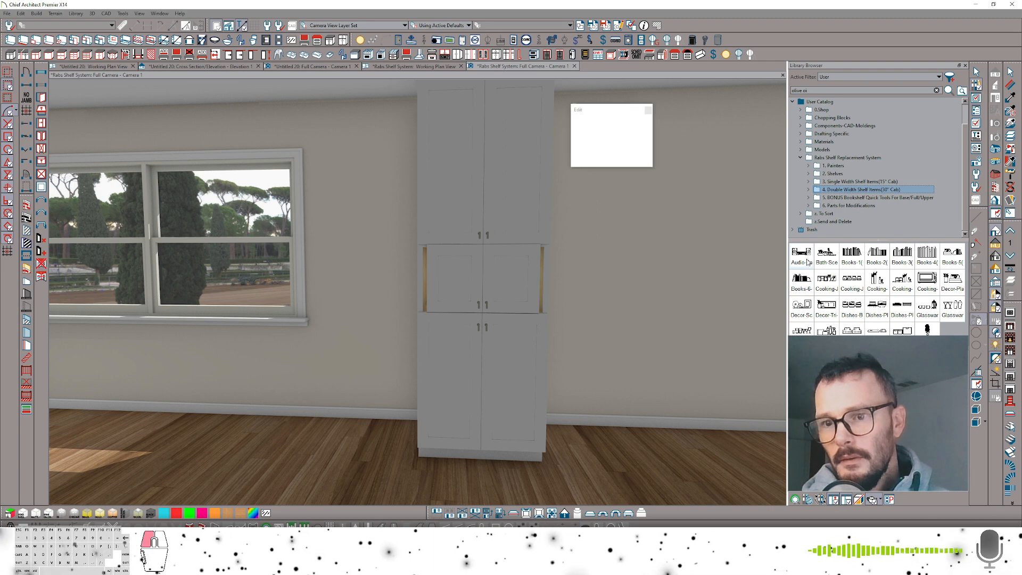
left_click(802, 255)
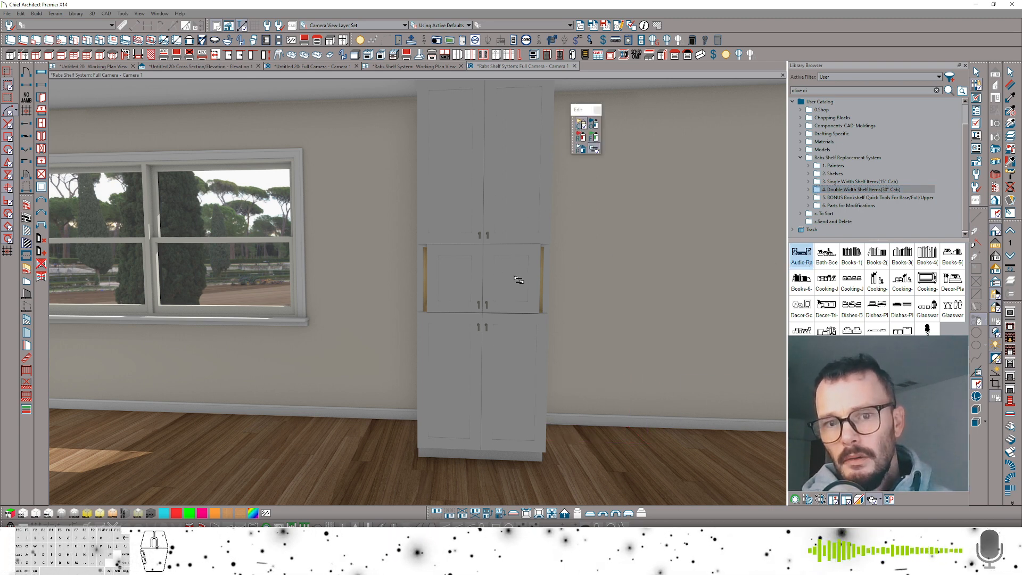
left_click(515, 281)
scroll(510, 280, "up", 3)
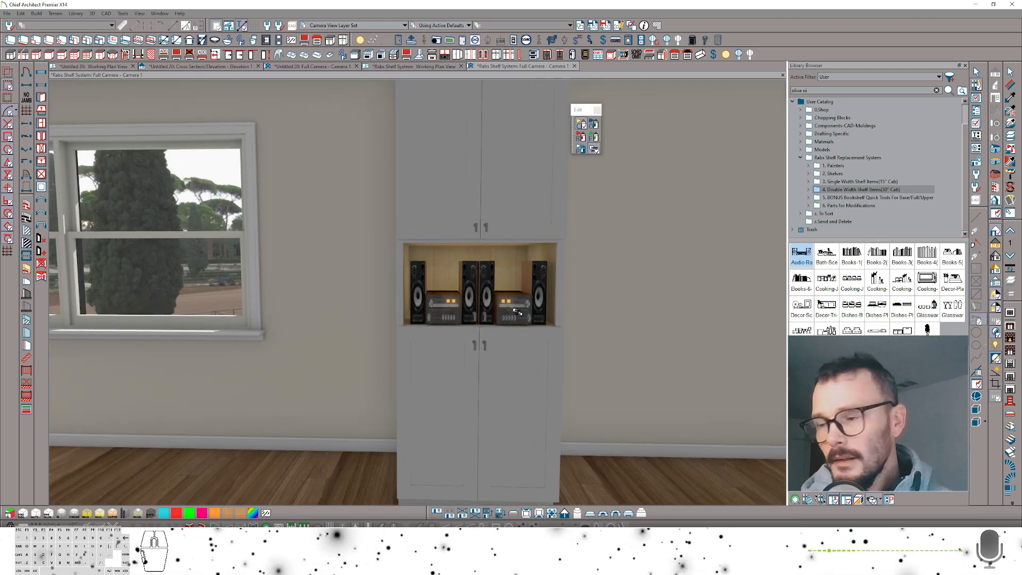
key("space")
- Change the middle audio door's item type to Door - Right in the cabinet specification and apply it
left_click(512, 311)
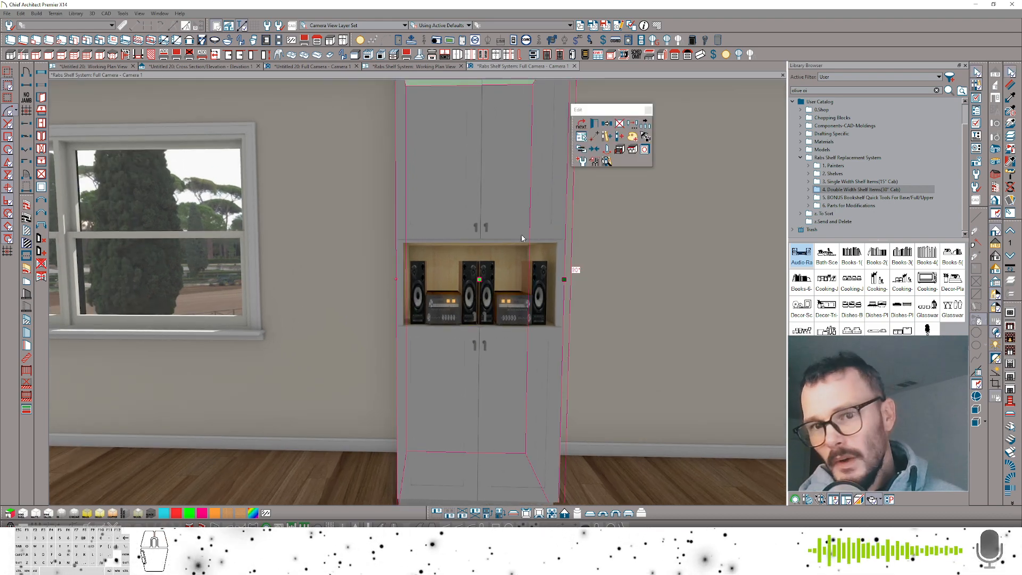
left_click(594, 124)
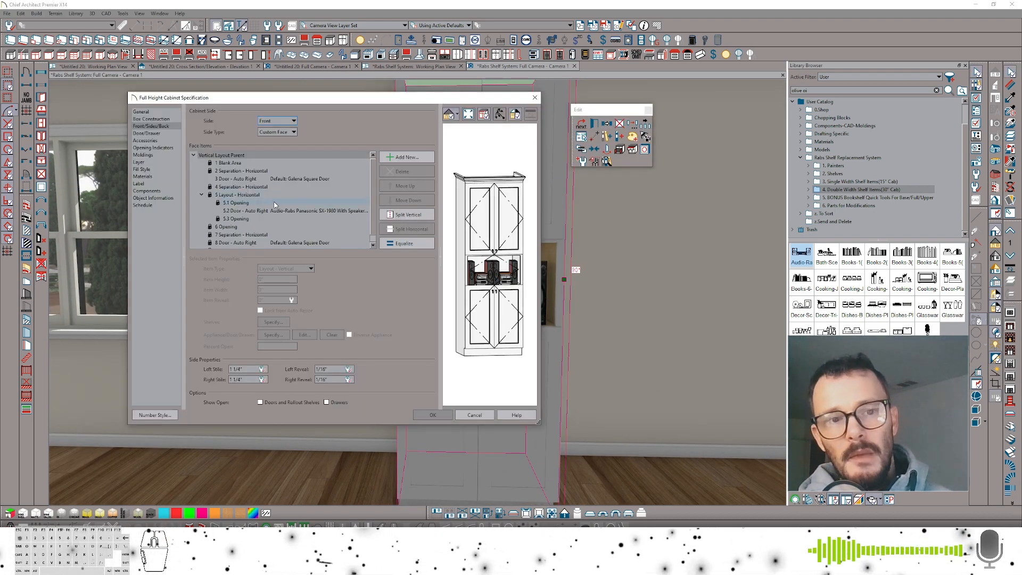
left_click(257, 212)
left_click(296, 269)
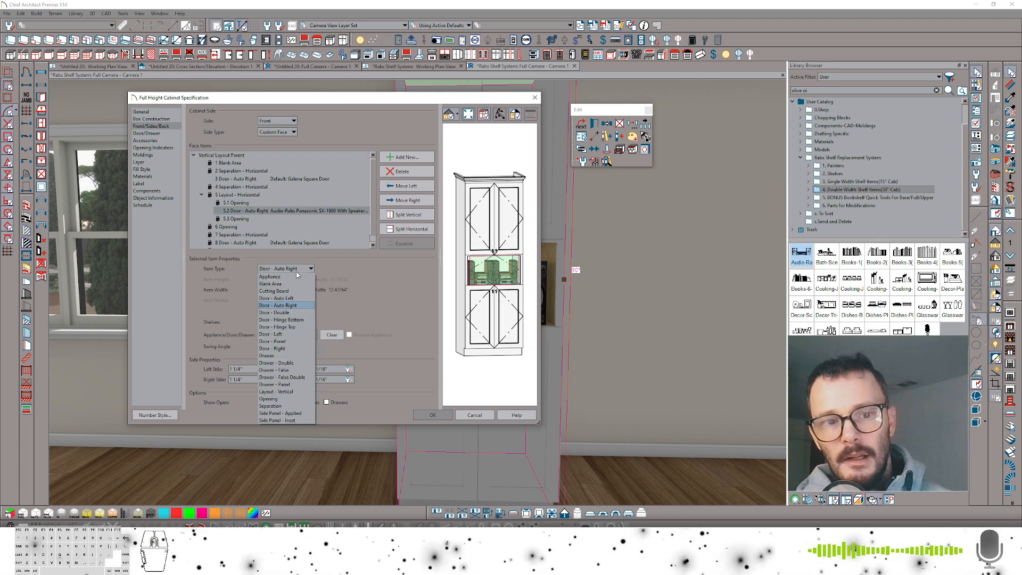
left_click(303, 348)
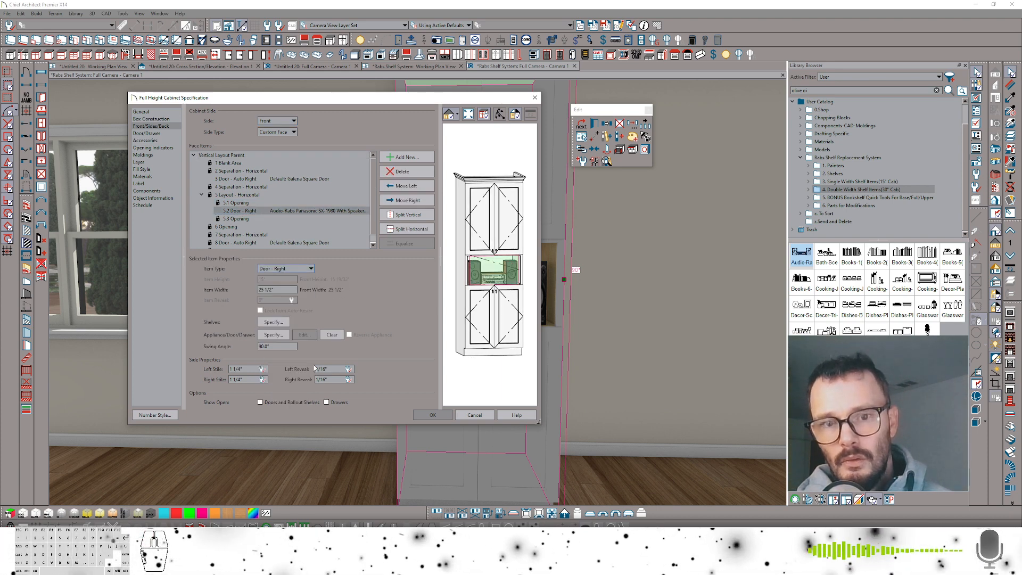
left_click(433, 415)
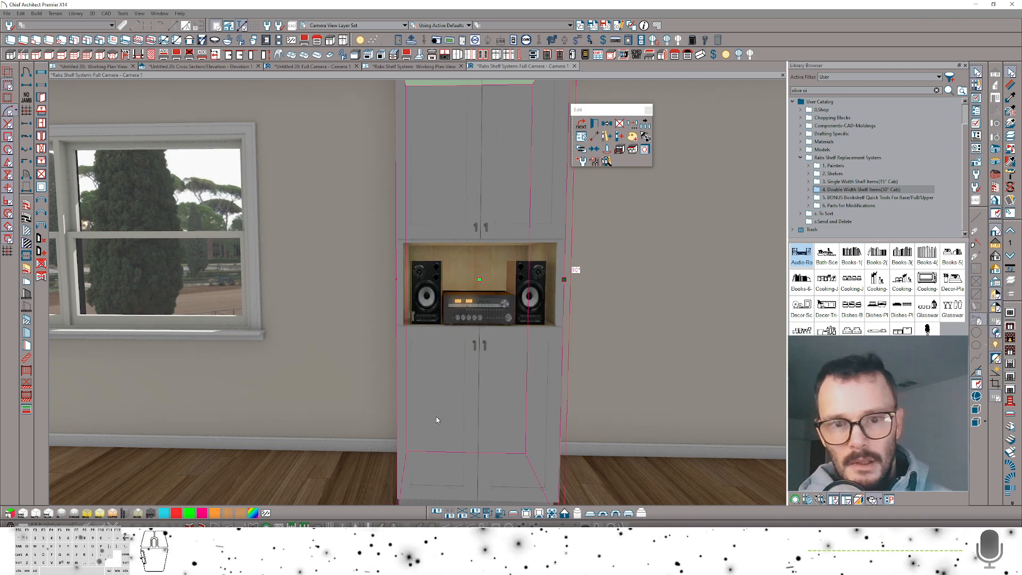
- Set the door handle style of the middle audio door item to None
middle_click_drag(485, 304, 538, 280)
scroll(501, 293, "up", 1)
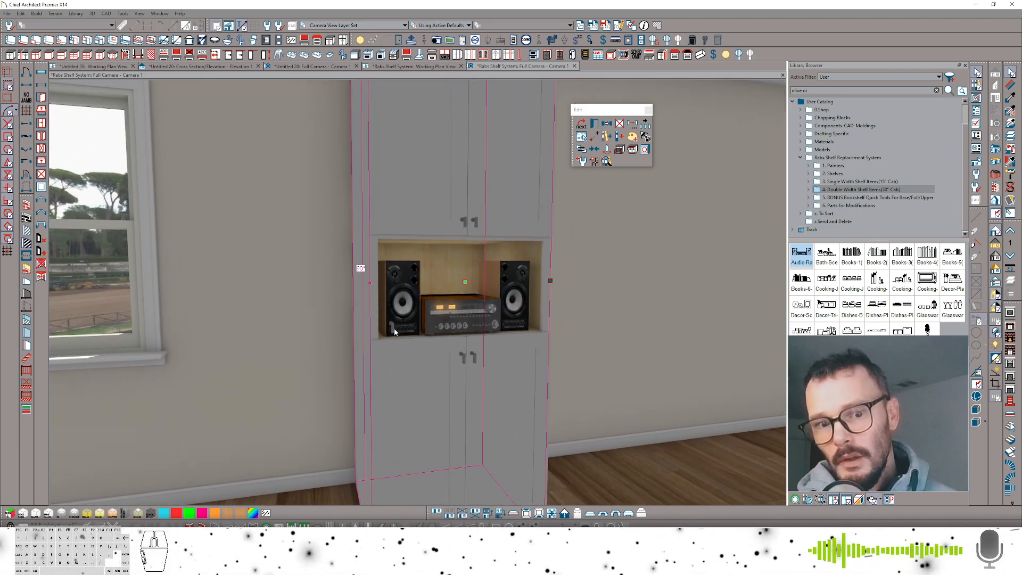
left_click(596, 122)
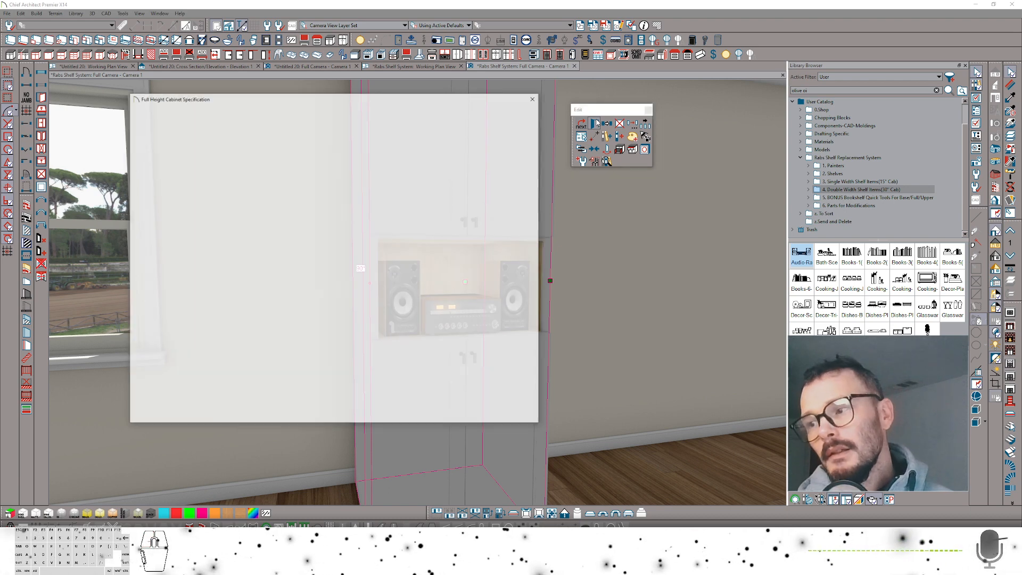
left_click(241, 210)
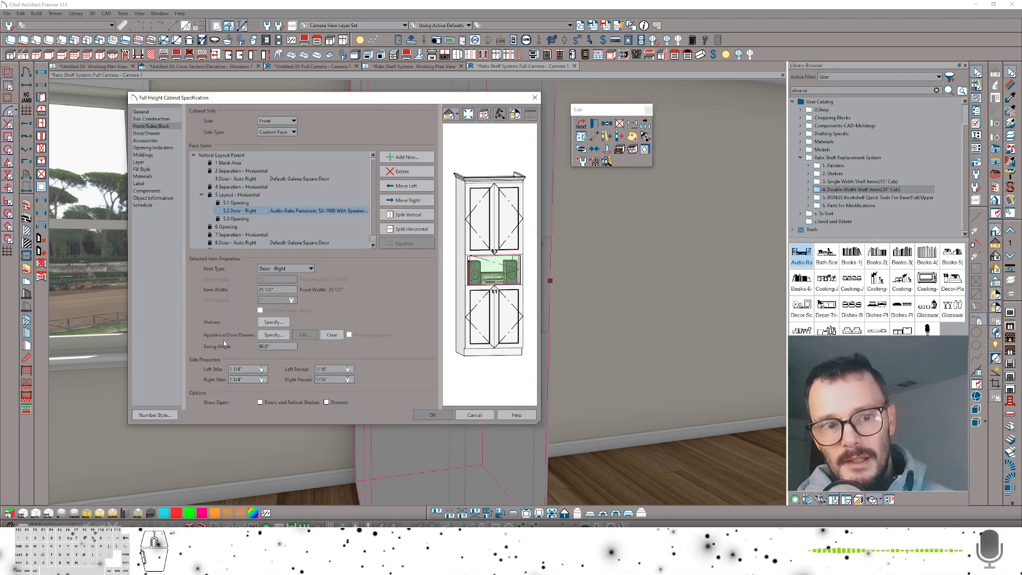
left_click(272, 335)
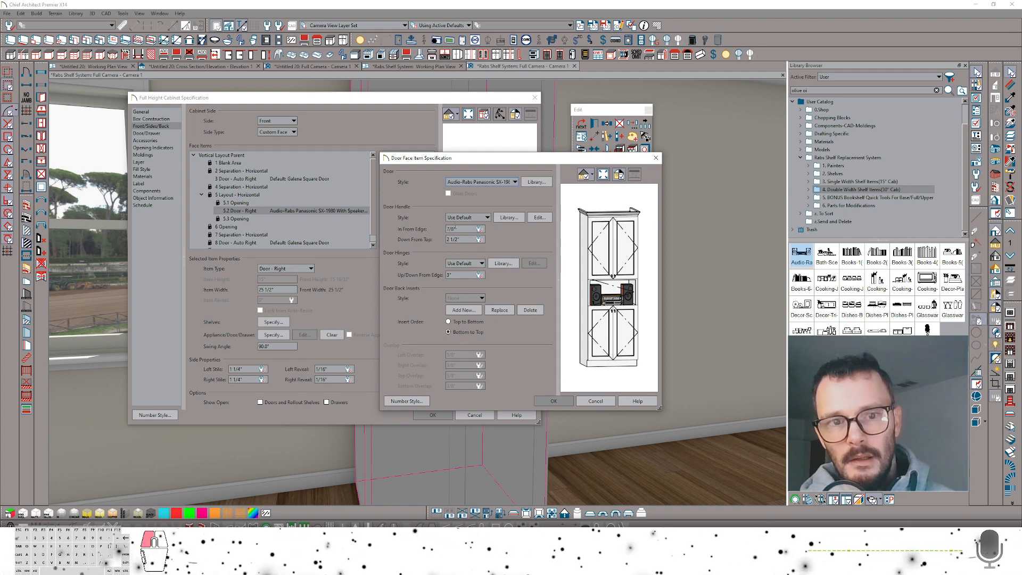
left_click(468, 217)
left_click(463, 233)
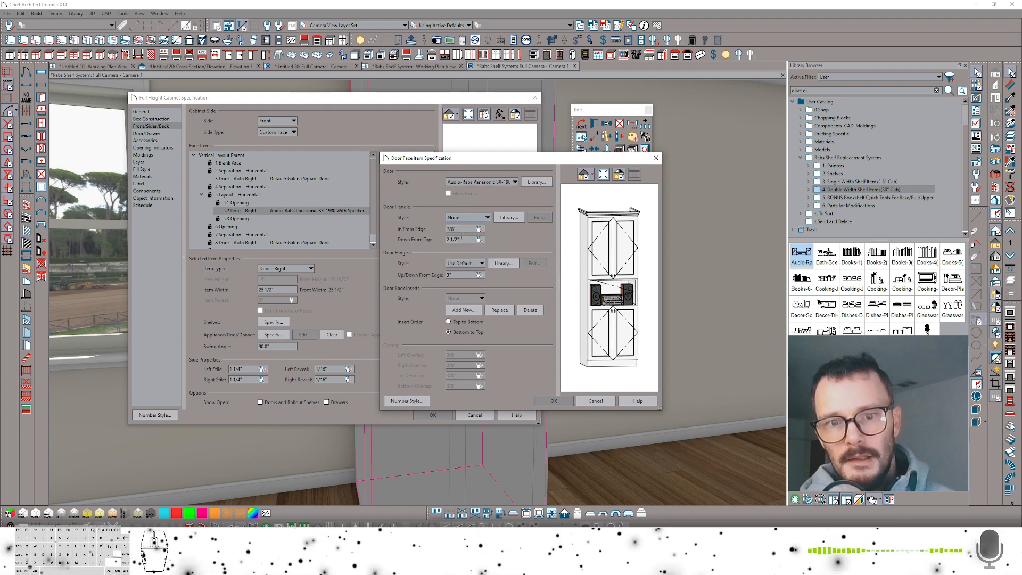
- Apply the middle audio door item's handle setting and accept the full height cabinet specification
left_click(553, 400)
left_click(432, 414)
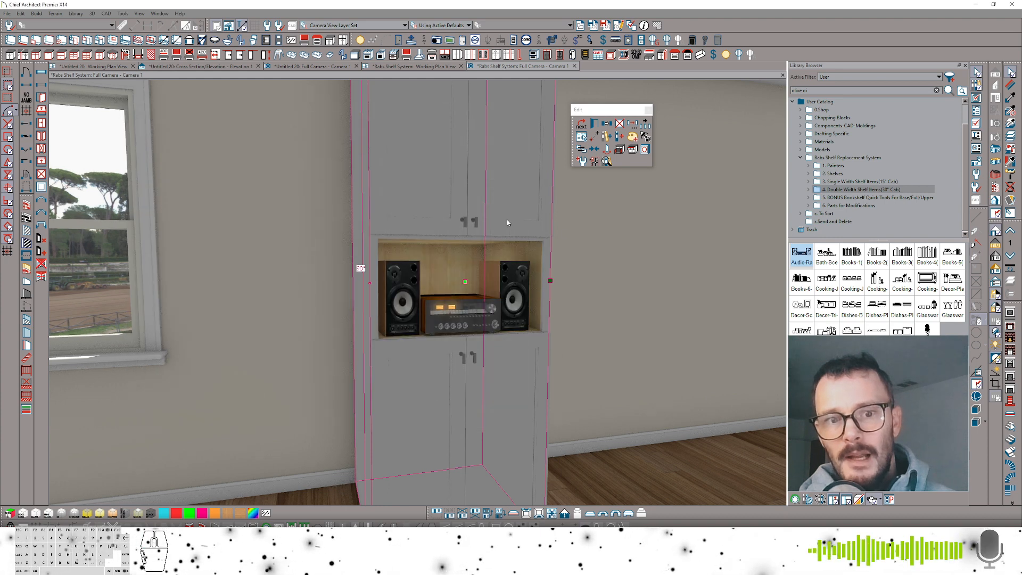
- Swap the cabinet's middle item in turn for the double-width bath scene, book, cooking jar and cooking vase items
left_click(826, 256)
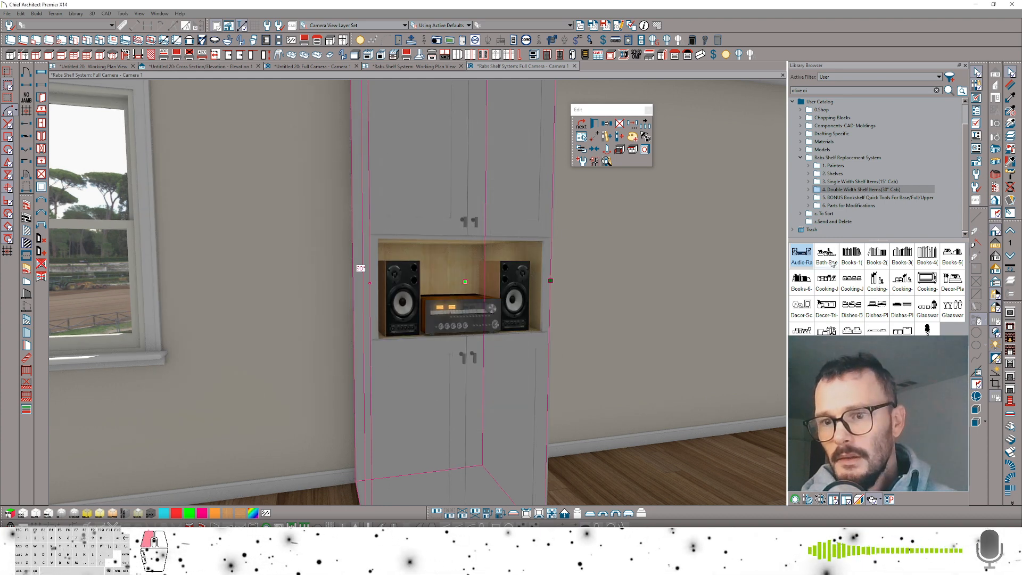
left_click(505, 314)
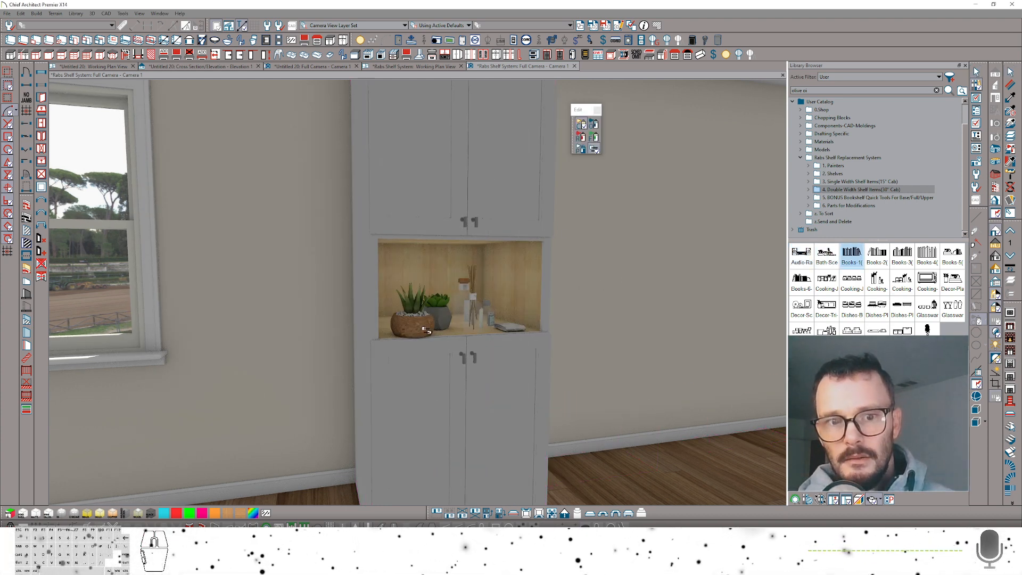
left_click(529, 318)
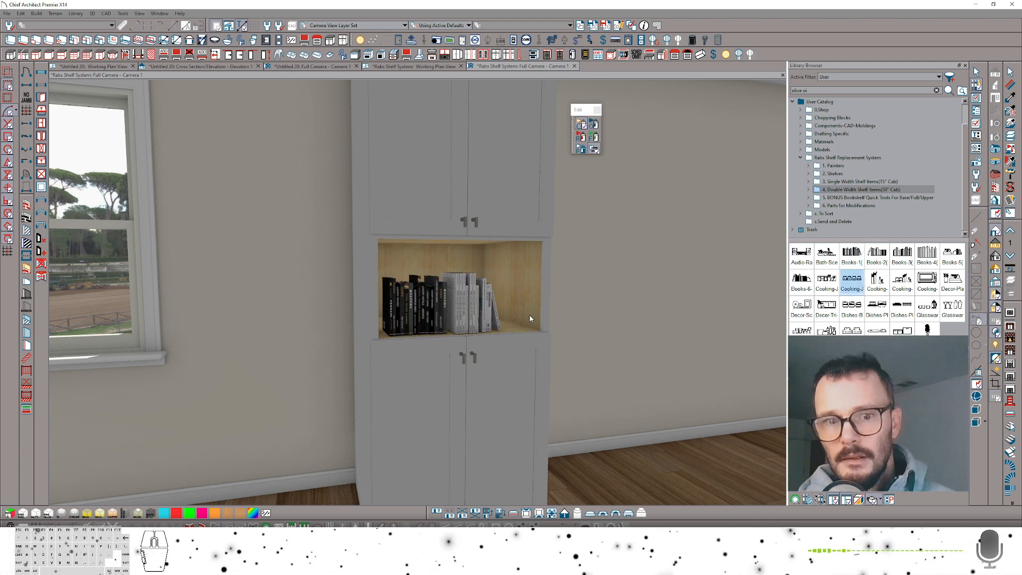
left_click(472, 313)
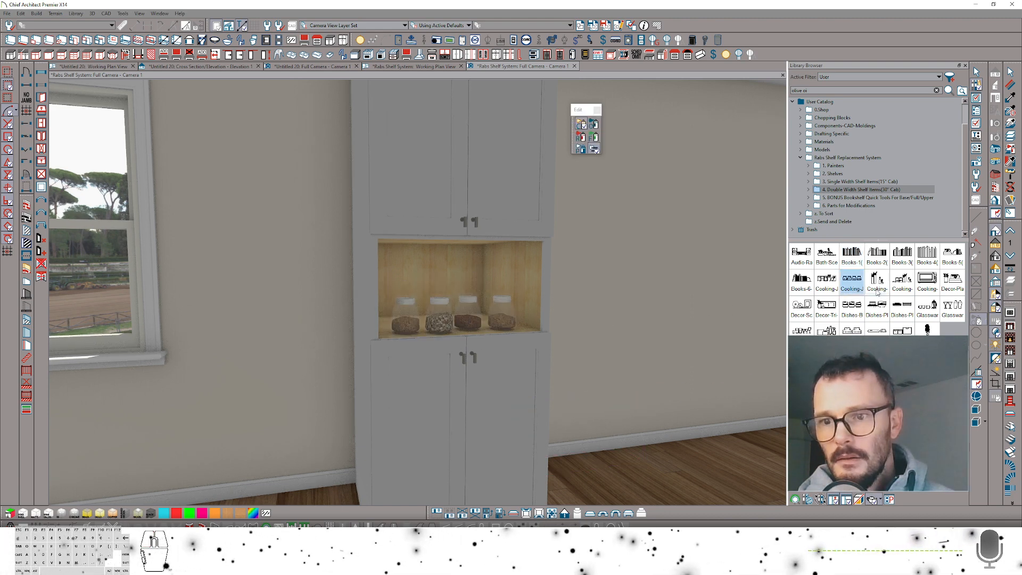
left_click(876, 290)
left_click(464, 317)
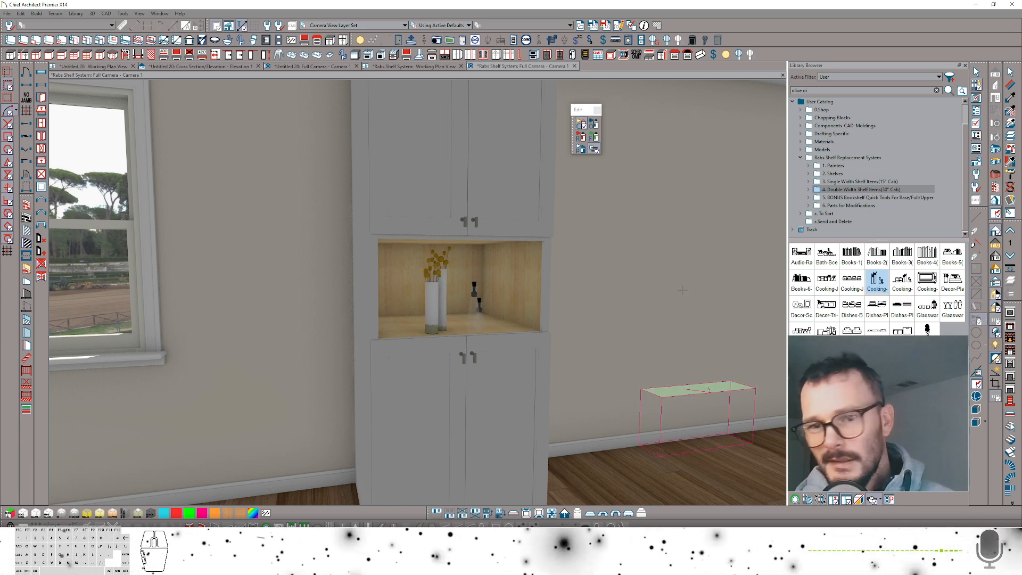
- Replace the middle opening's item with the double-width Glassware item containing wine glasses and two dark vases
left_click(926, 308)
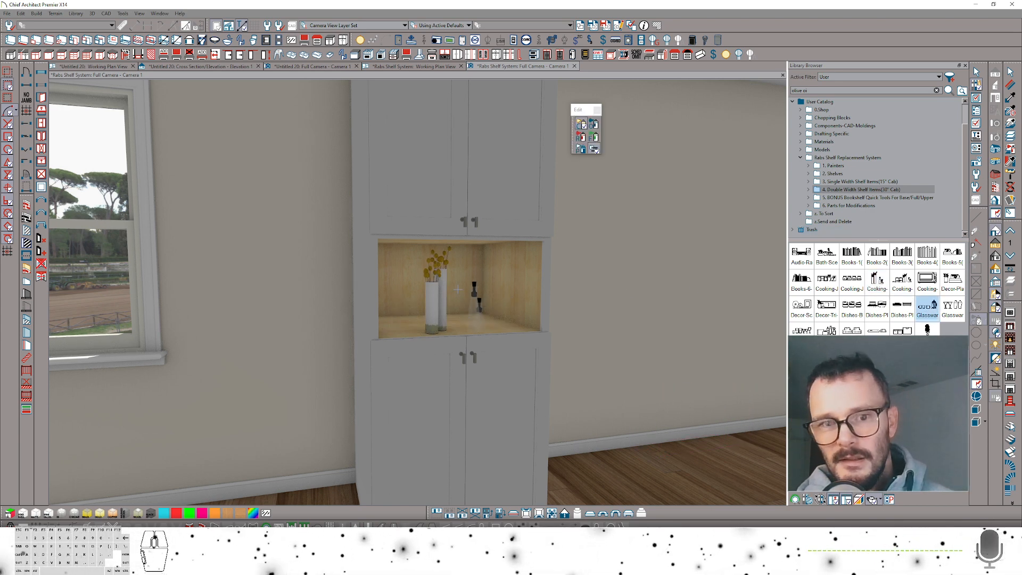
left_click(952, 308)
left_click(499, 304)
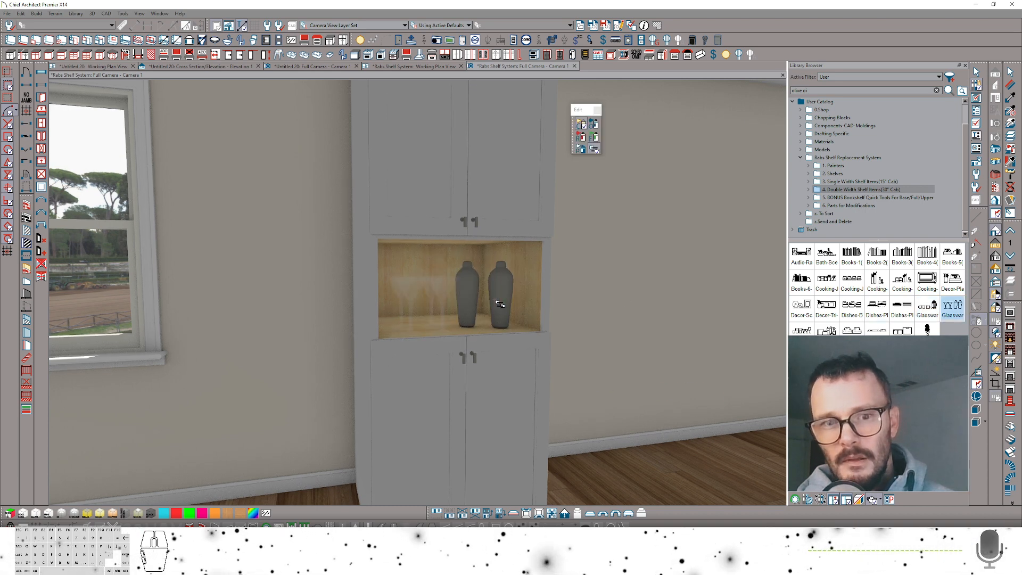
middle_click_drag(499, 303, 658, 161)
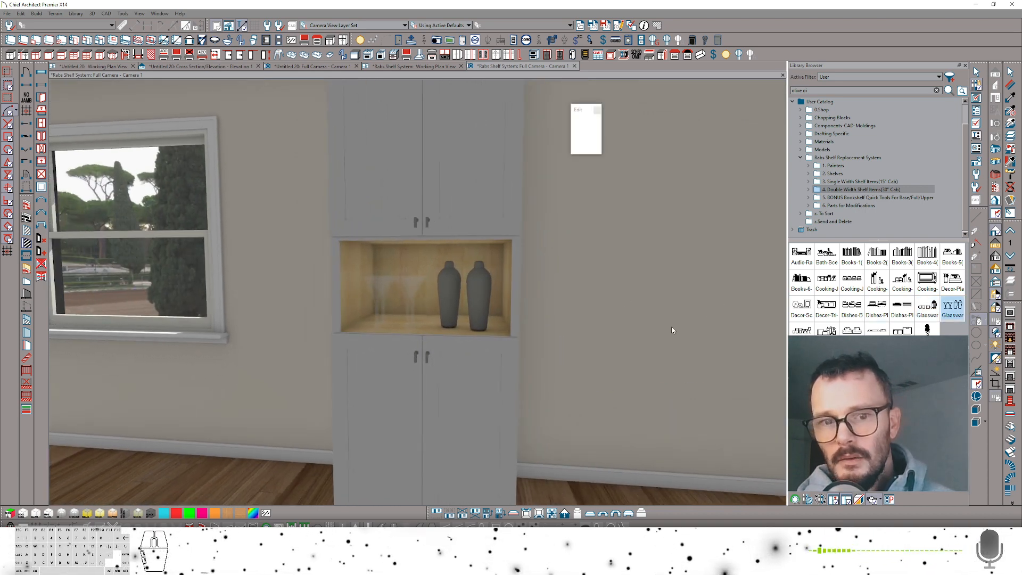
- Apply the double-width drinking glasses item to the middle opening and show the whole cabinet in a realistic ray-traced rendering
left_click(801, 330)
left_click(480, 304)
middle_click_drag(480, 304, 545, 300)
scroll(475, 300, "down", 5)
left_click(992, 272)
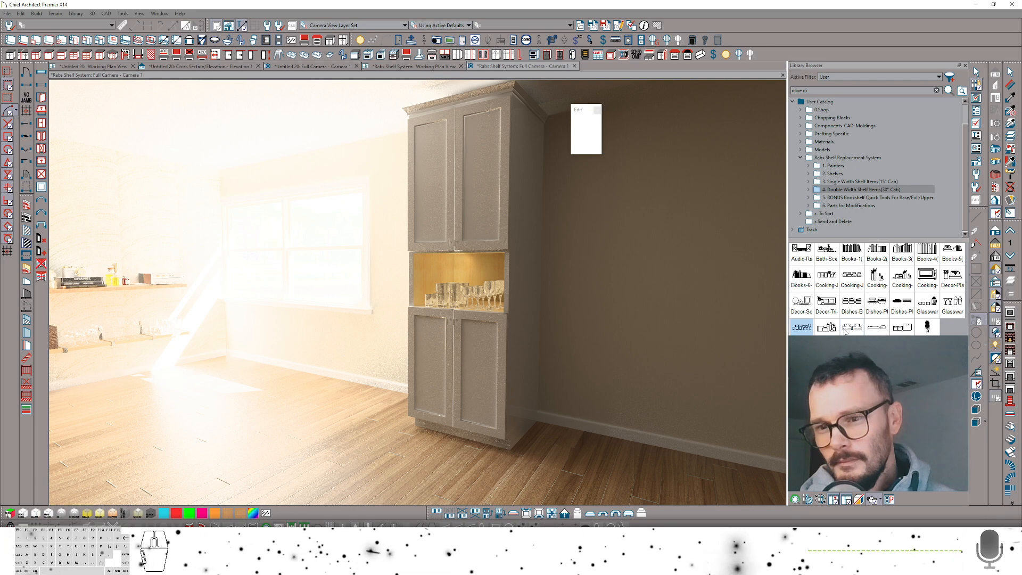
- Replace the glasses in the middle opening with the double-width folded towels item and exit the placement tool
left_click(846, 330)
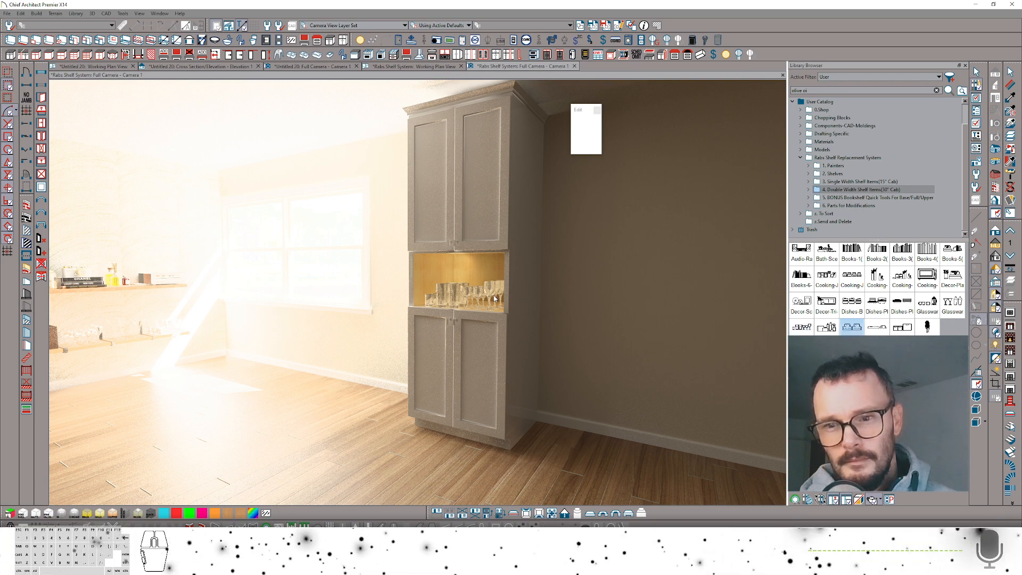
left_click(464, 298)
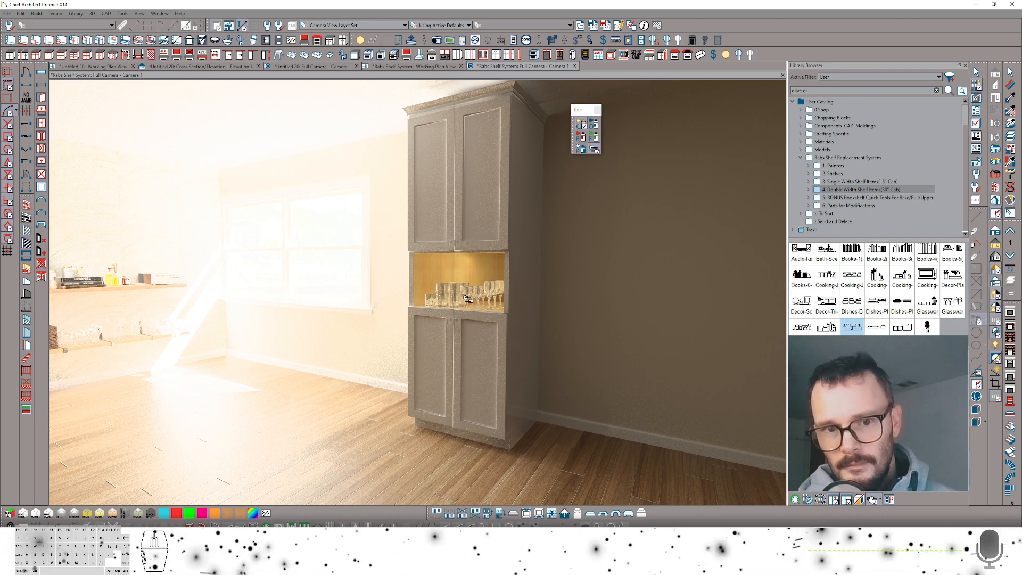
left_click(467, 300)
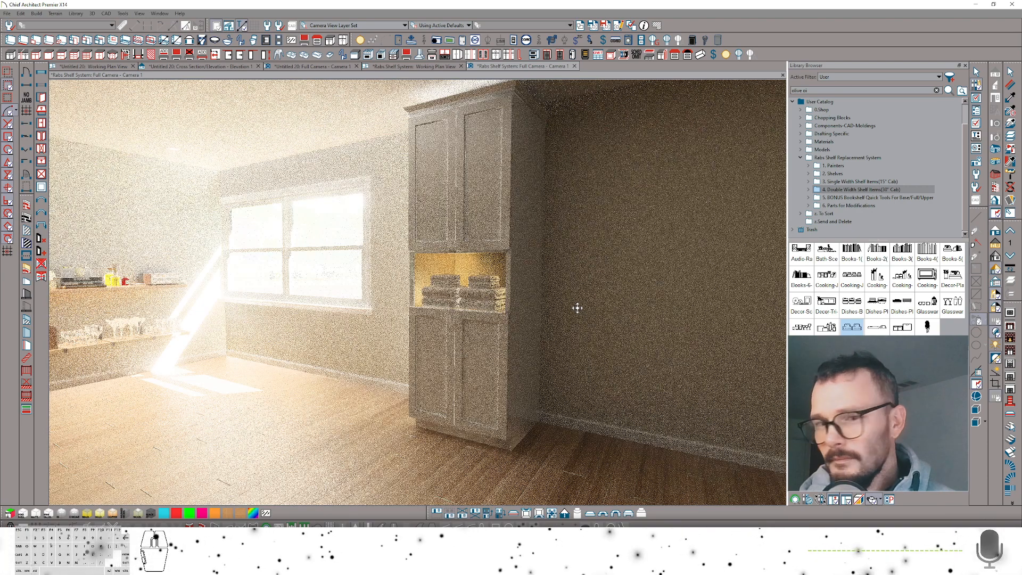
scroll(577, 308, "up", 2)
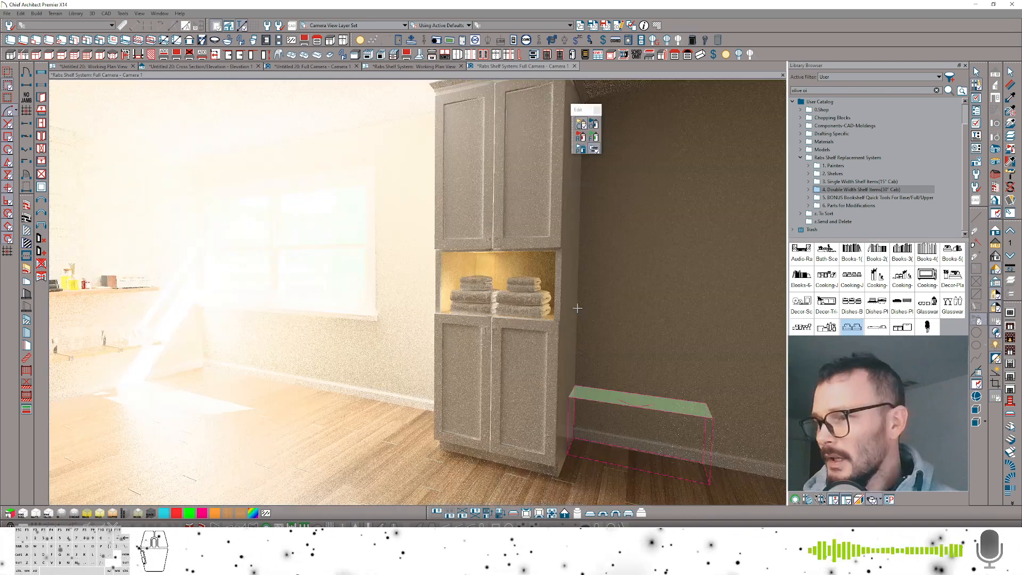
key("Escape")
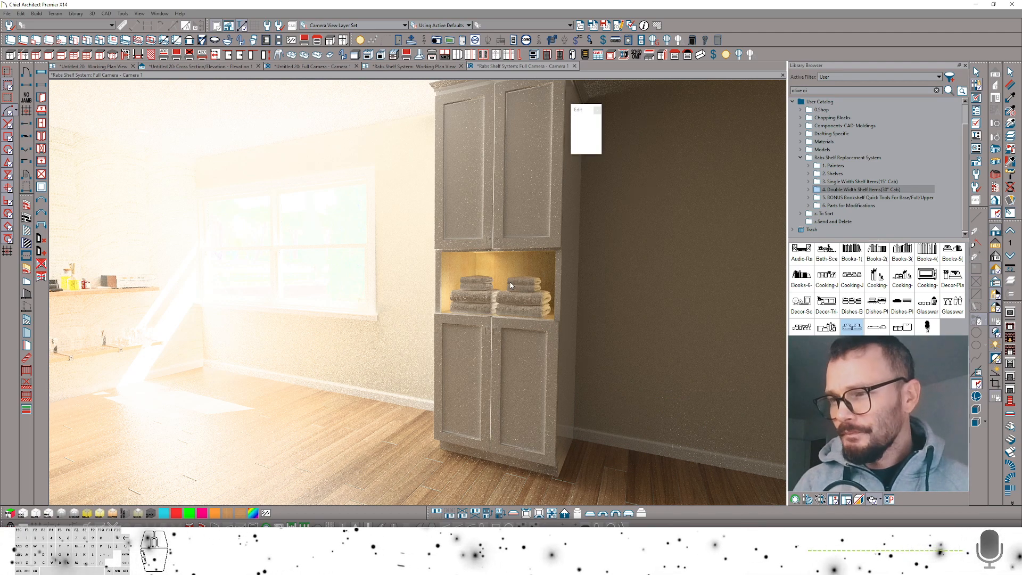
- Switch the camera from ray-traced back to standard rendering, facing the decorated shelf wall
key("r")
key("Left")
key("Left")
key("Left")
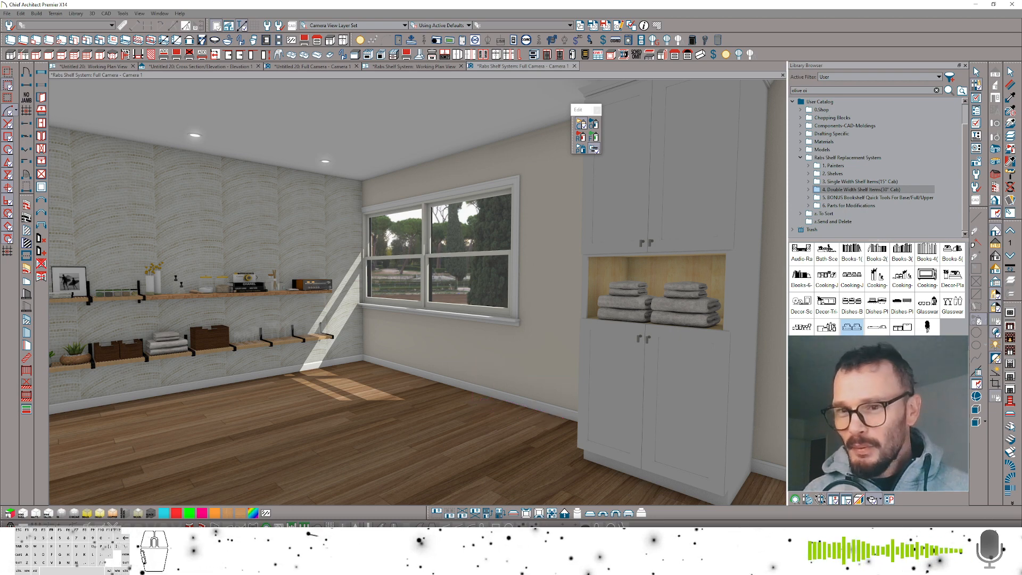
- Apply Rabs Bookshelf Quick Tools from the BONUS Bookshelf Quick Tools For Base/Full/Upper folder to the full height cabinet
left_click(849, 198)
key("Right")
key("Right")
key("Right")
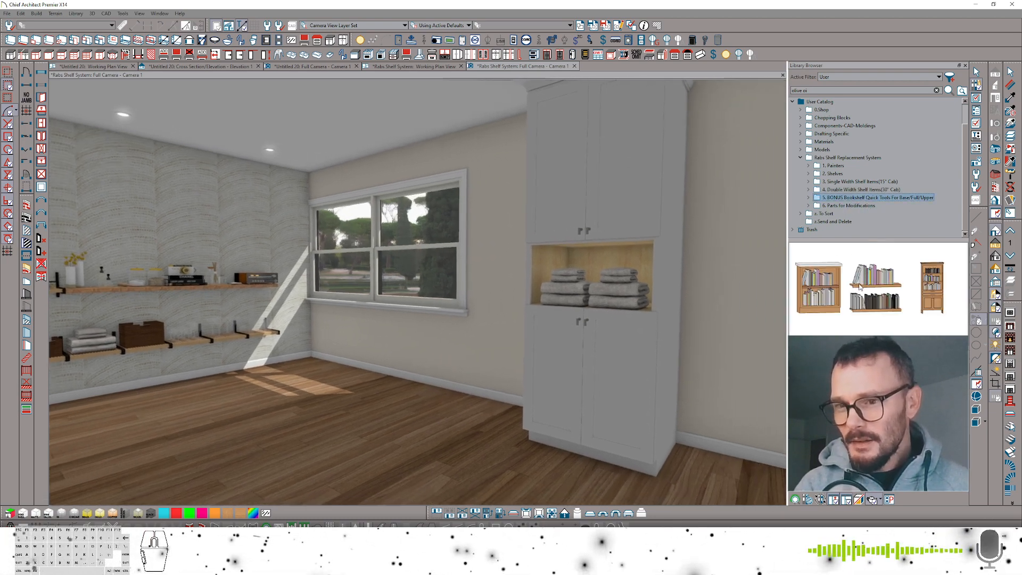
key("Right")
key("Right")
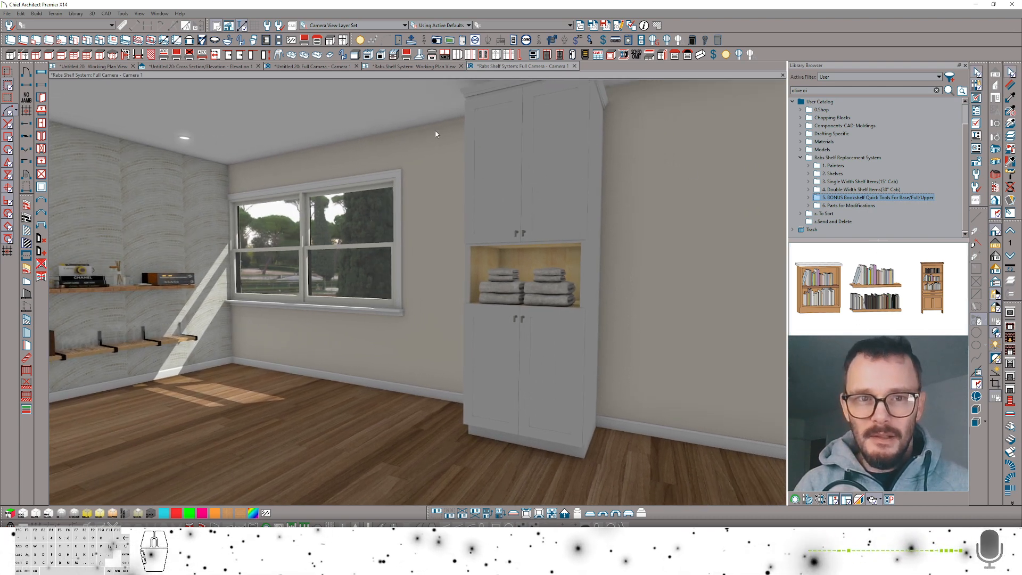
double_click(837, 198)
left_click(856, 205)
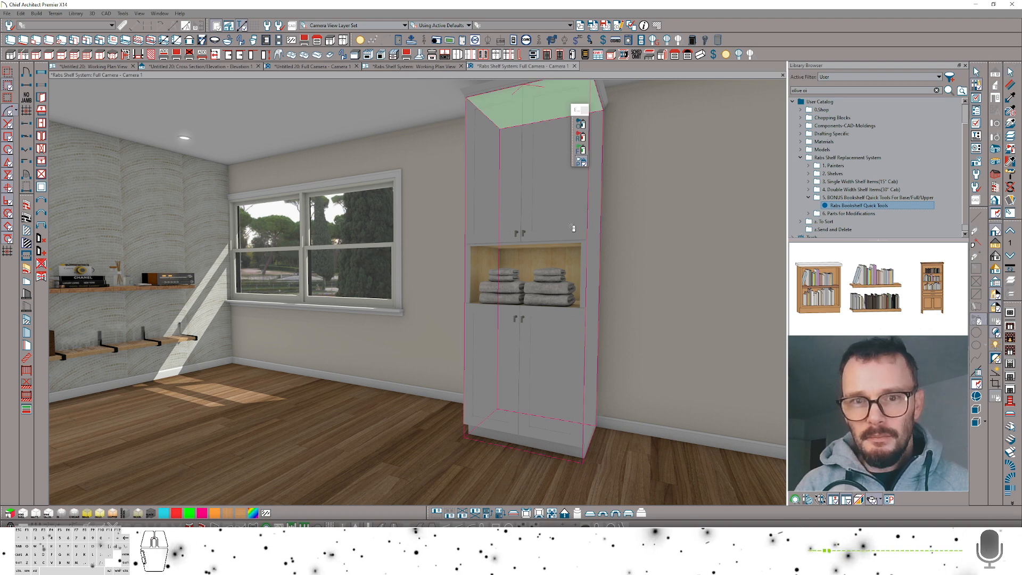
left_click(584, 125)
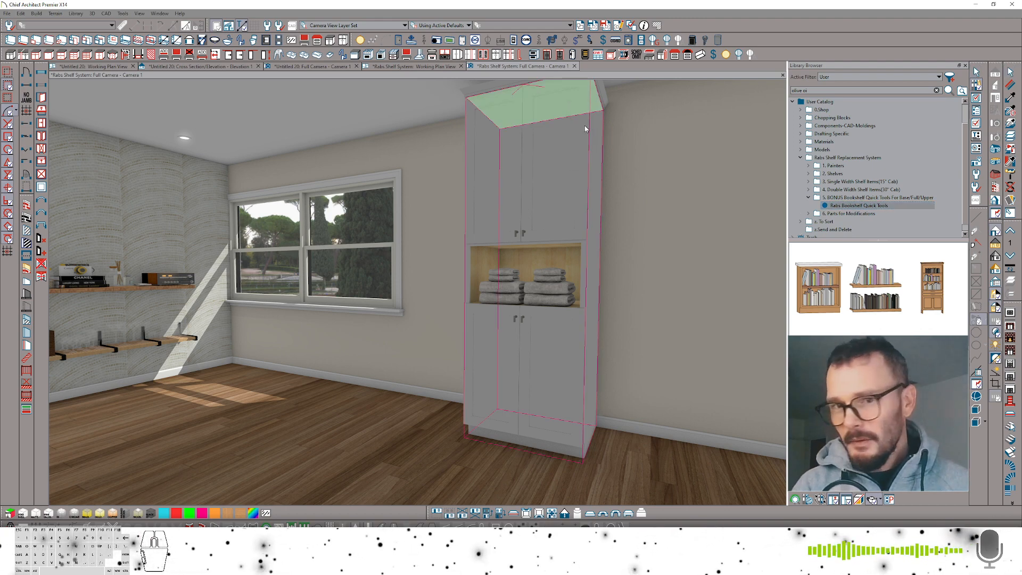
left_click(545, 226)
- Place a base cabinet on the wall beside the bookcase and a wall cabinet above it
middle_click_drag(587, 315, 601, 358)
right_click(596, 353)
left_click(625, 351)
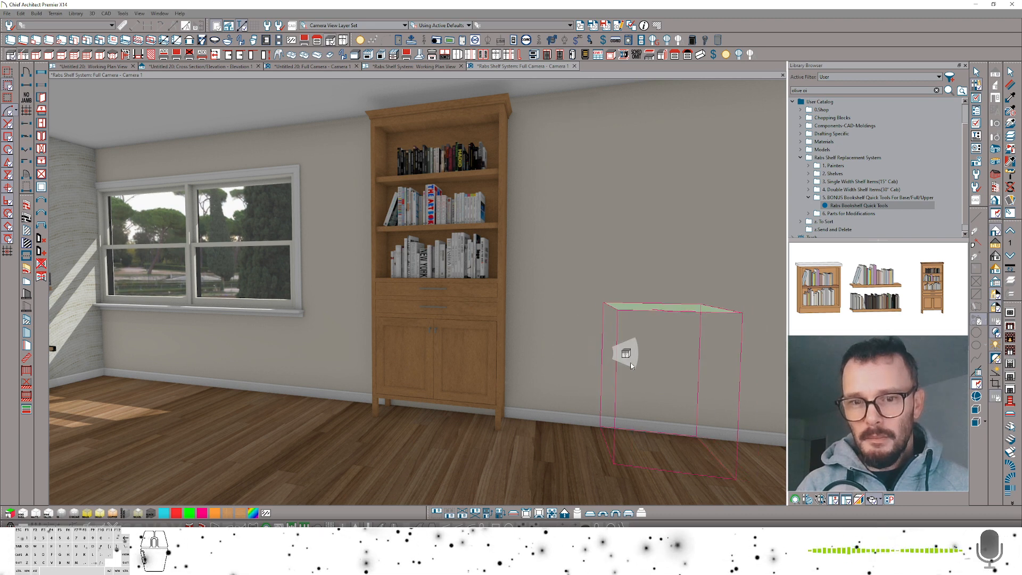
left_click(621, 358)
right_click(621, 359)
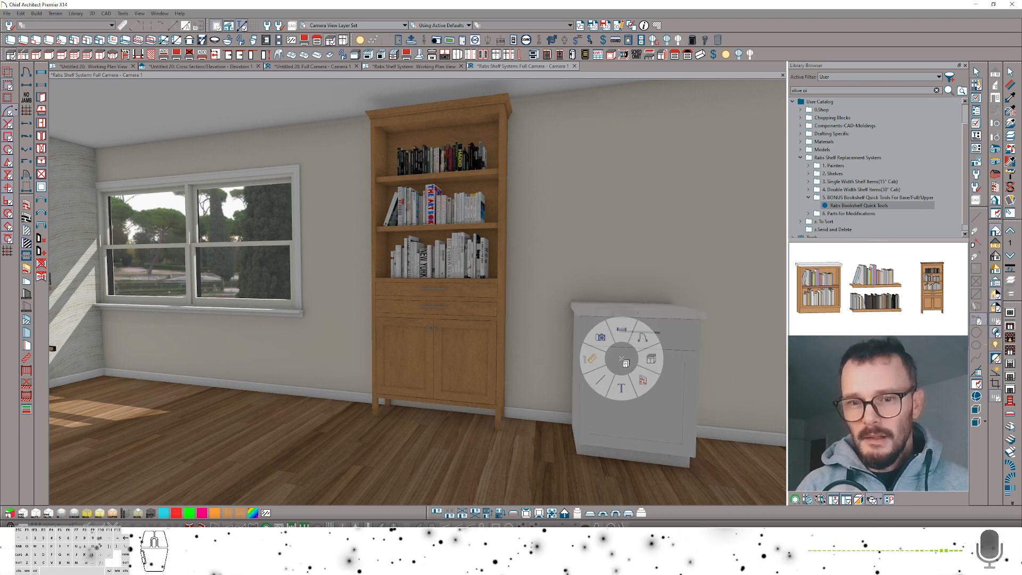
left_click(651, 358)
left_click(625, 226)
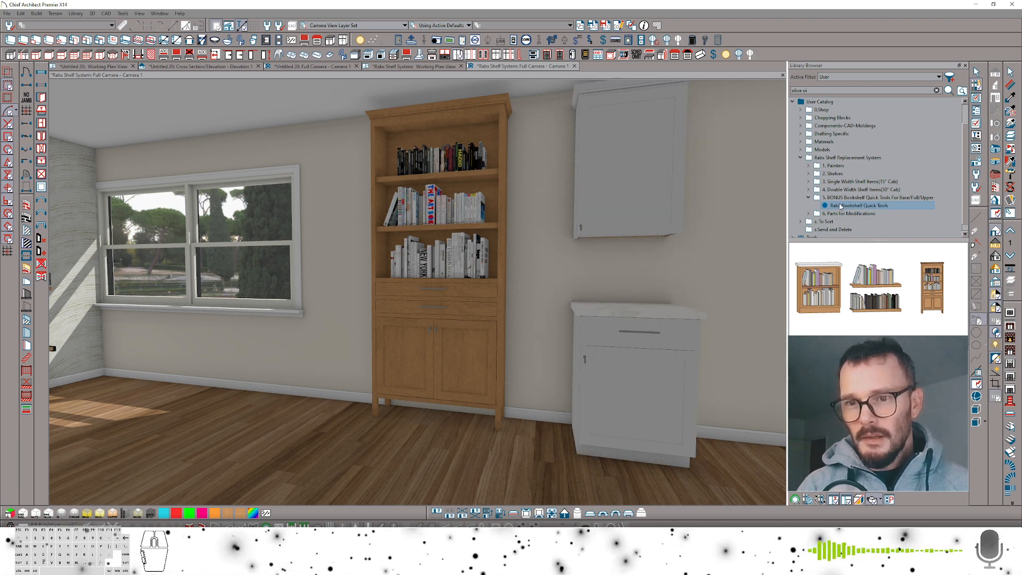
- Apply the Rabs Bookshelf Quick Tools to the new wall cabinet and base cabinet
left_click(644, 381)
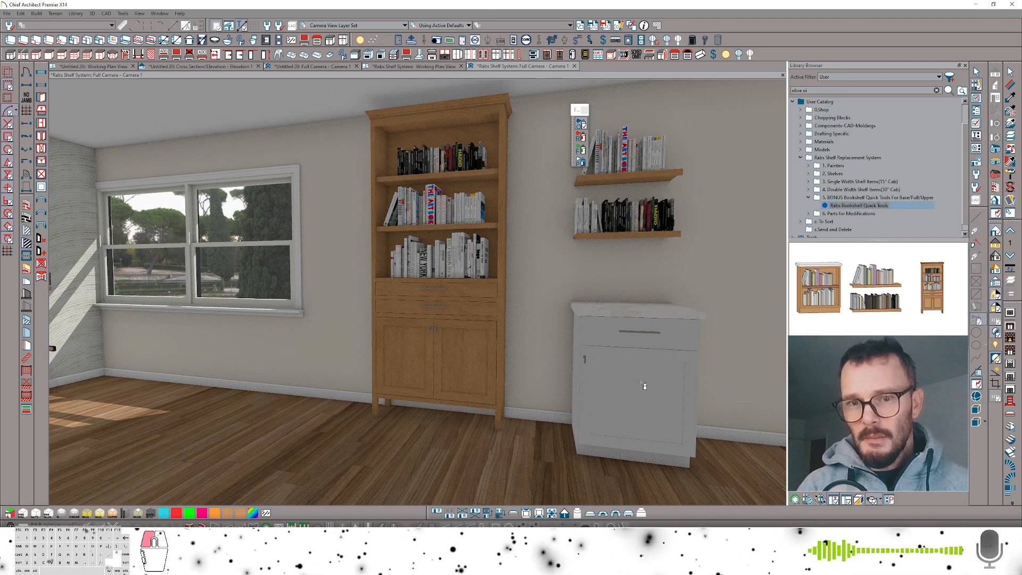
middle_click_drag(662, 229, 746, 232)
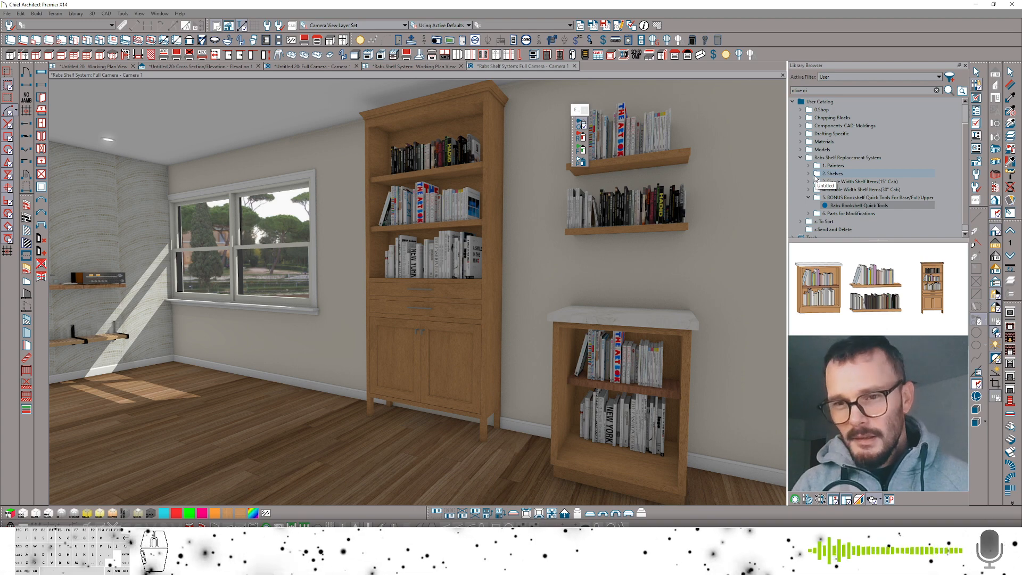
- Open the 6. Parts for Modifications folder and look over the bookcases and the decorated shelf wall
left_click(851, 213)
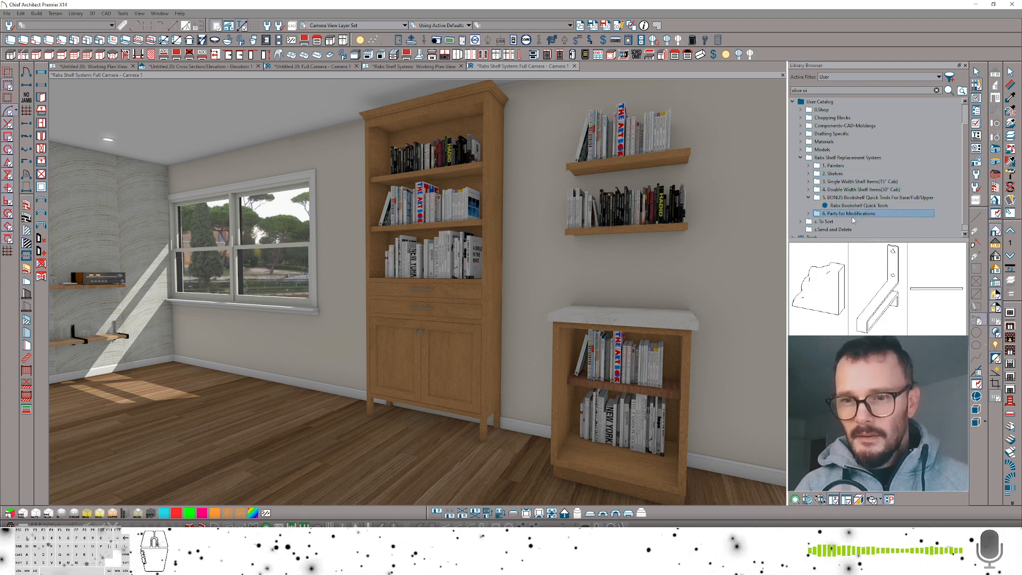
middle_click_drag(582, 250, 509, 290)
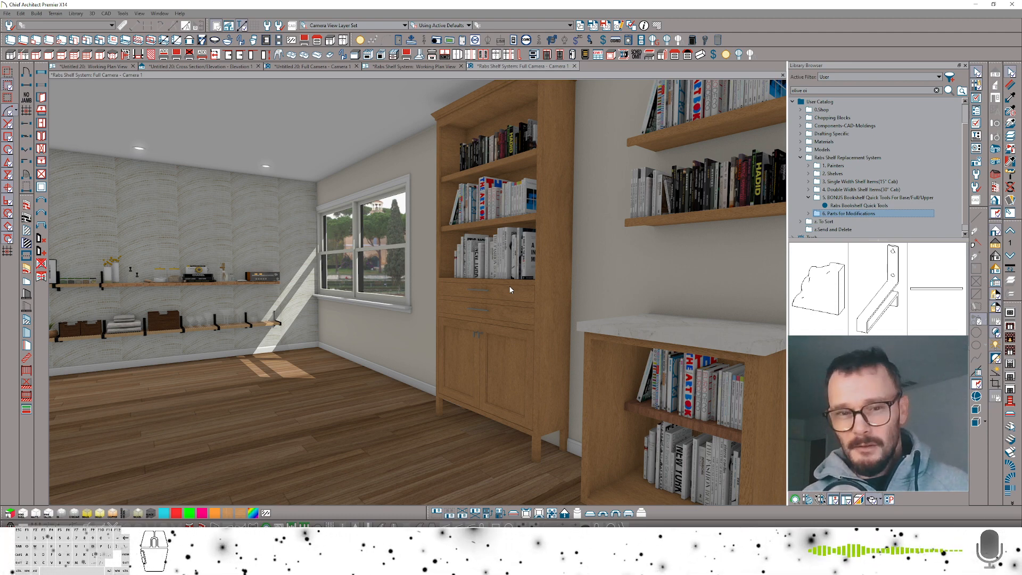
middle_click_drag(365, 302, 365, 315)
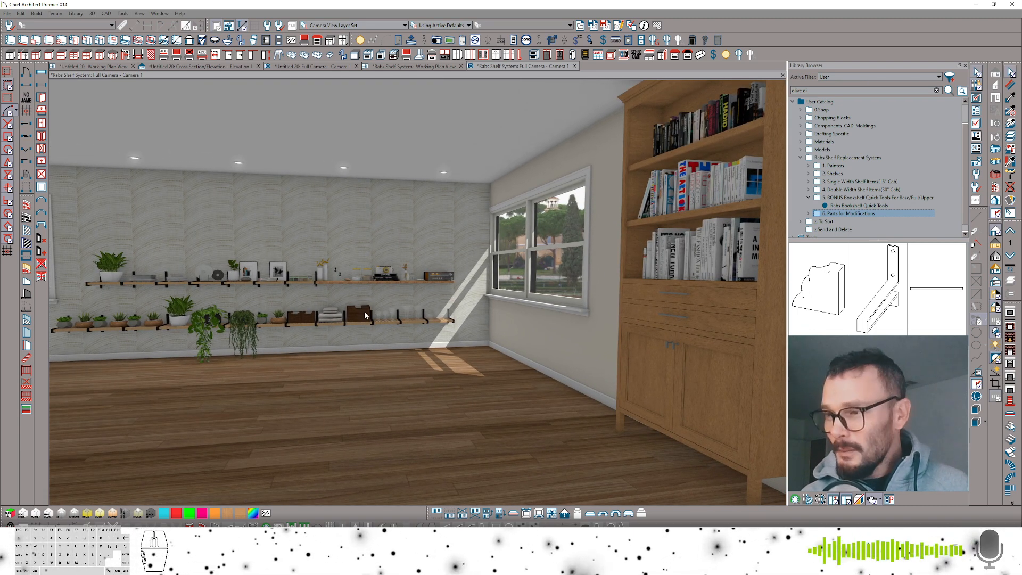